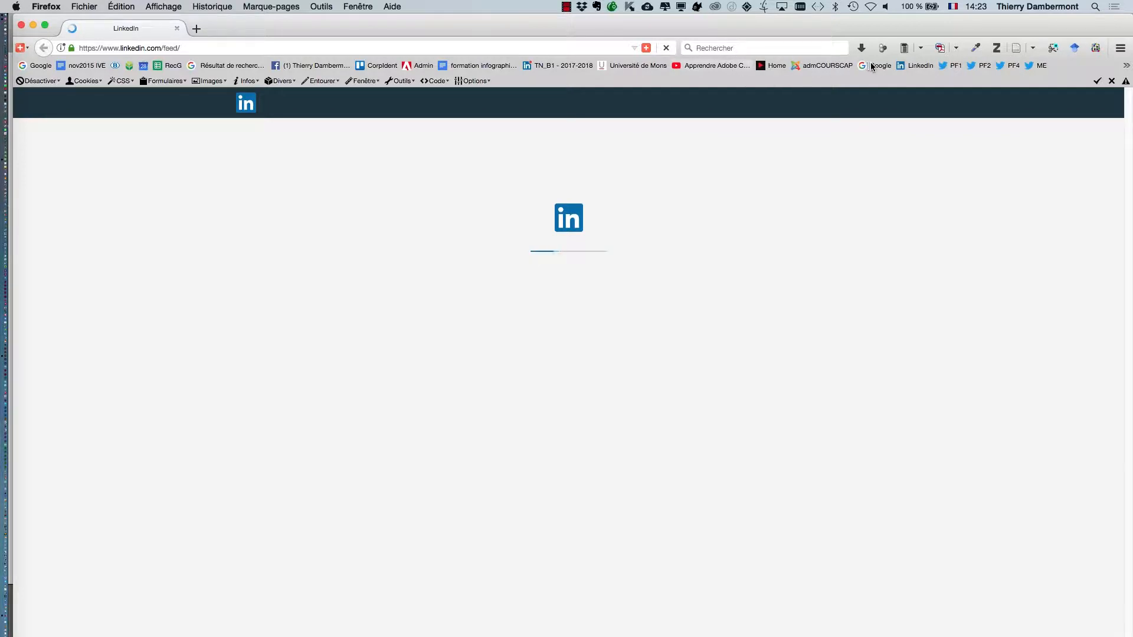
# Step: Open Google and search for seamless pattern "public domain"
pyautogui.click(872, 67)
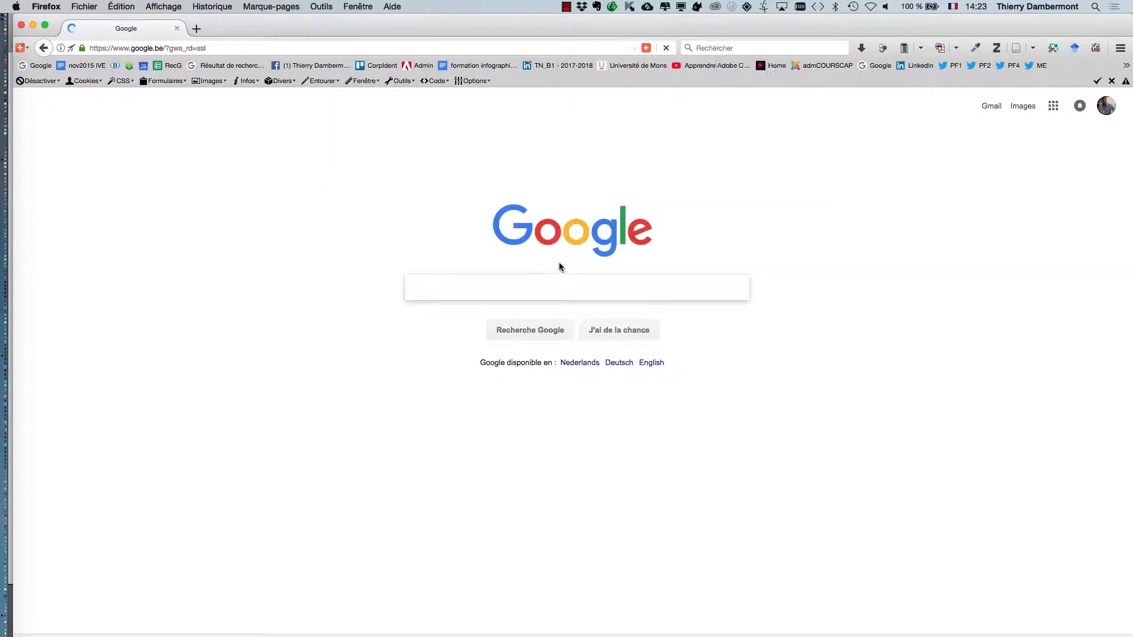
pyautogui.write('seamless pattern')
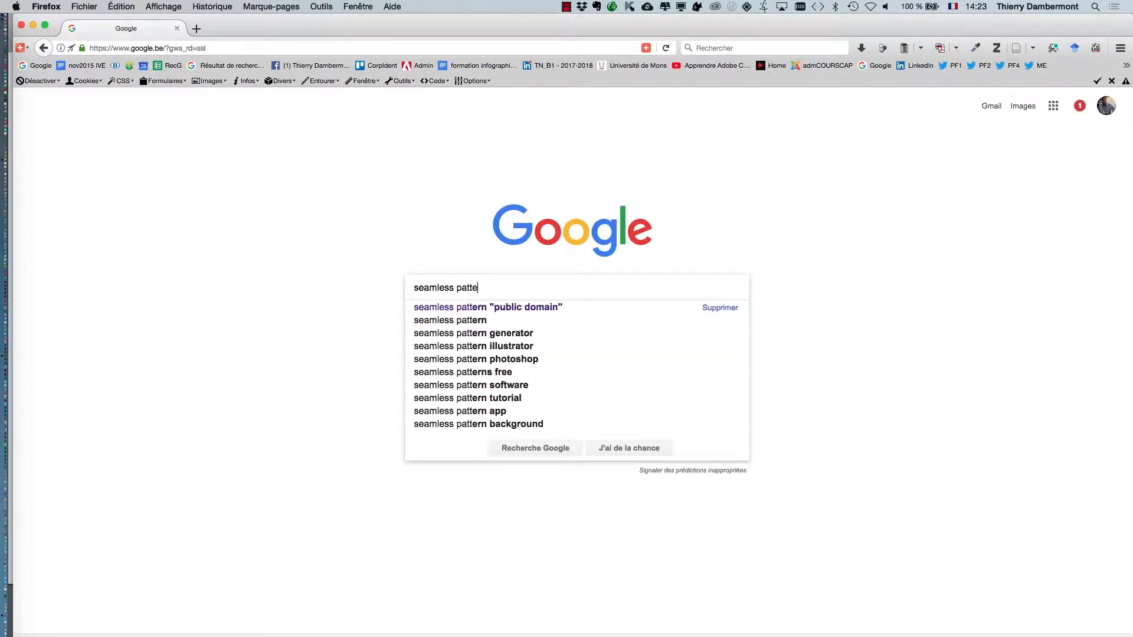
pyautogui.click(546, 307)
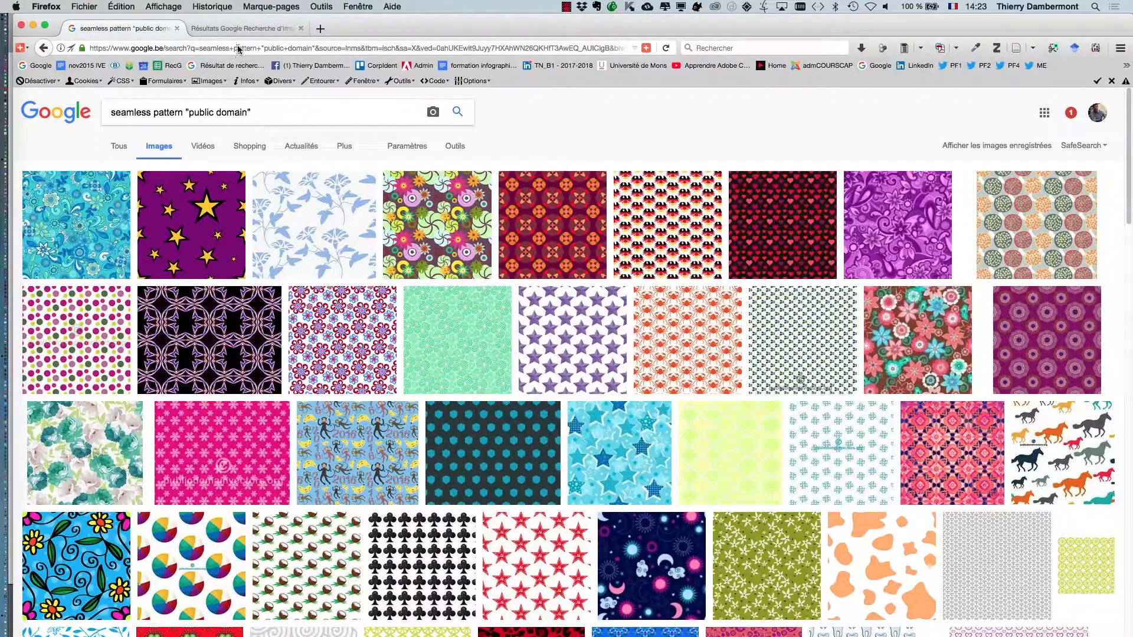
# Step: Try to open the floral seamless pattern image at full size, and return to the image results
pyautogui.click(235, 29)
pyautogui.click(841, 338)
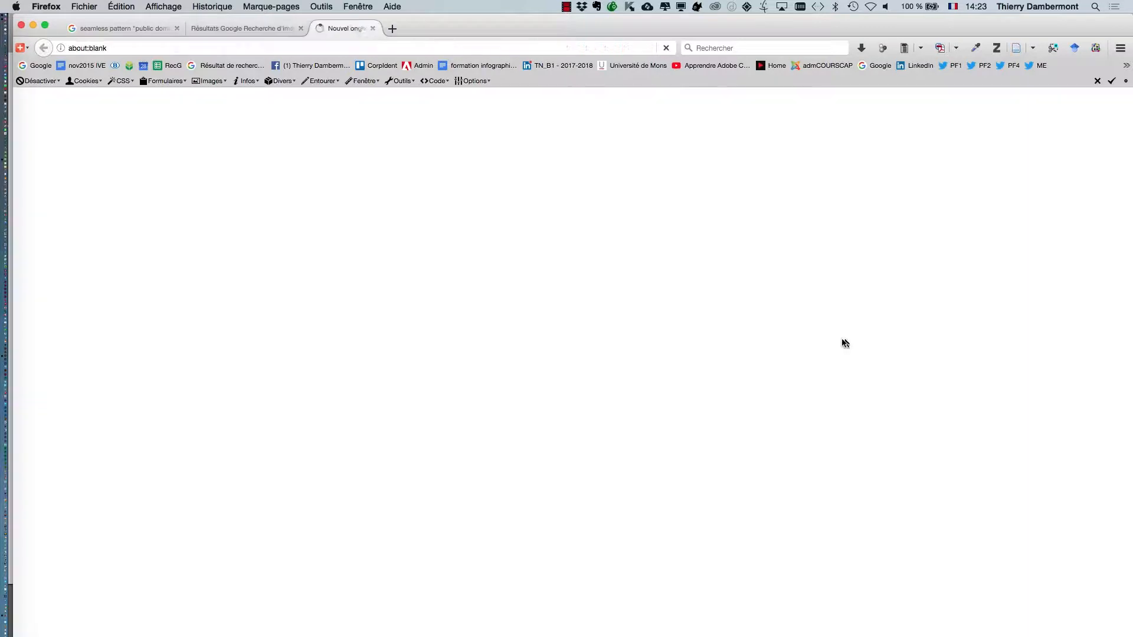
pyautogui.click(234, 30)
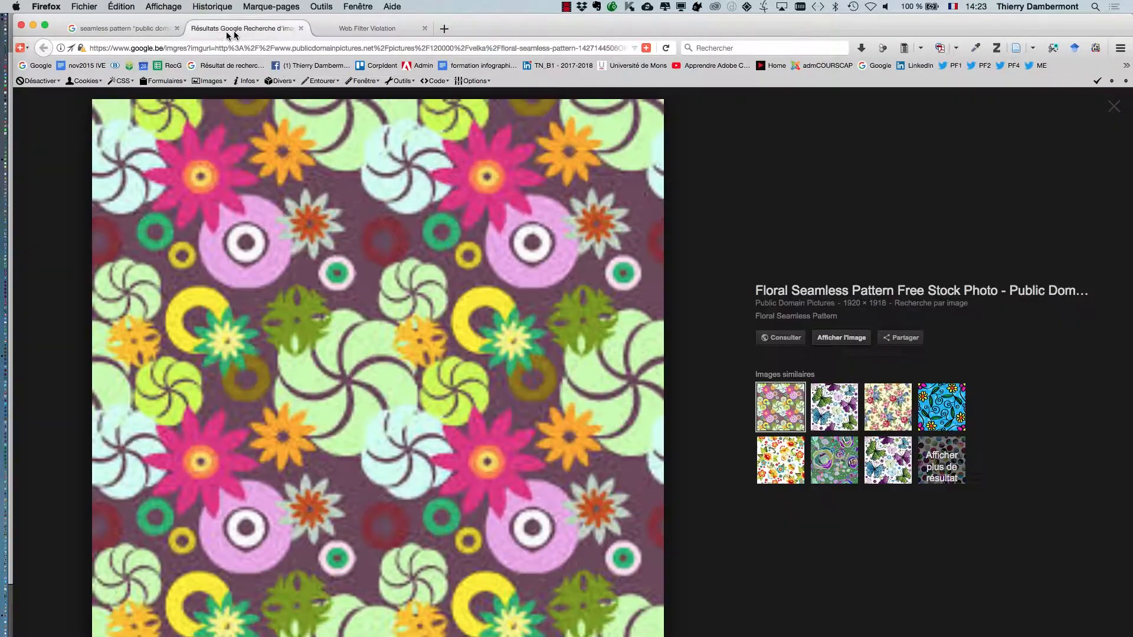
pyautogui.click(144, 27)
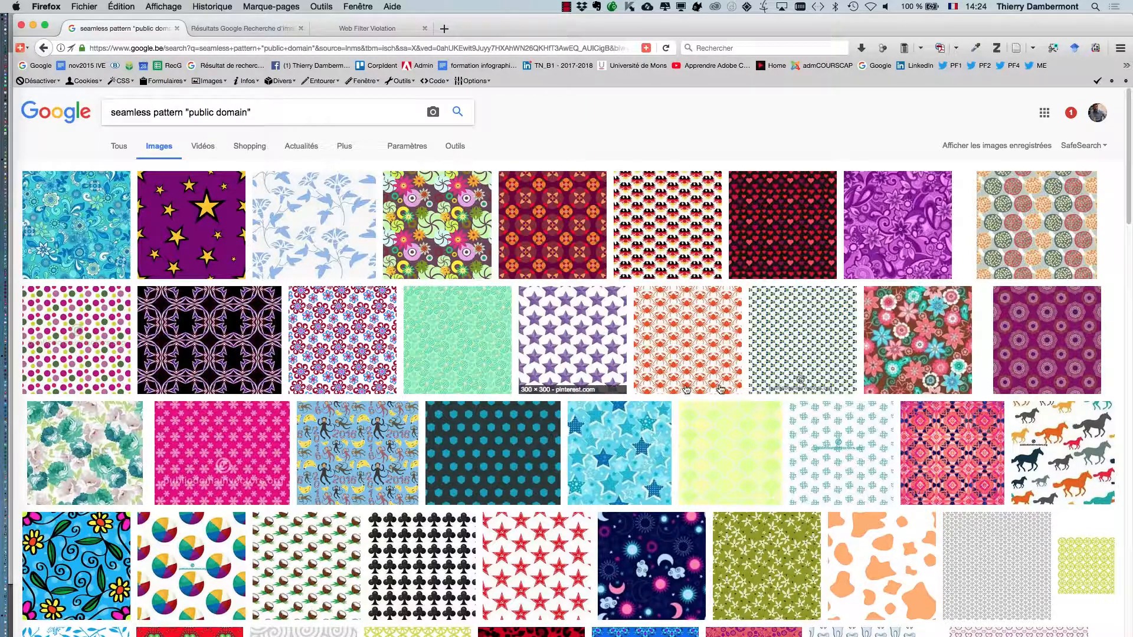
# Step: Open the crabs seamless pattern image at full size and save it as crabes.jpg in the JOUR 4 IVE folder
pyautogui.click(698, 361)
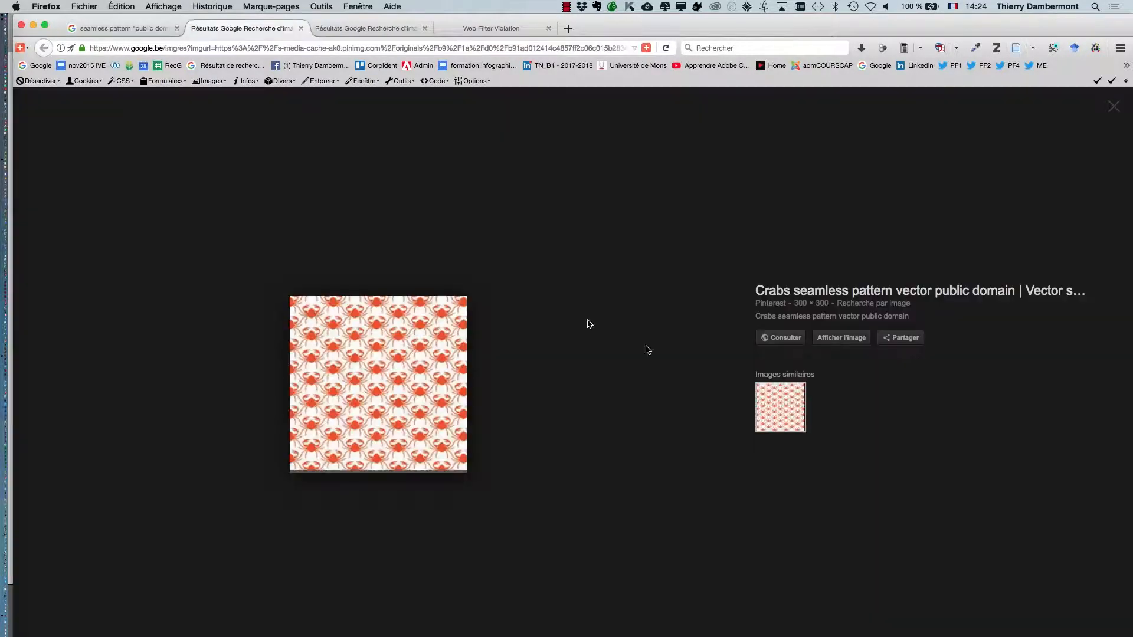
pyautogui.click(858, 337)
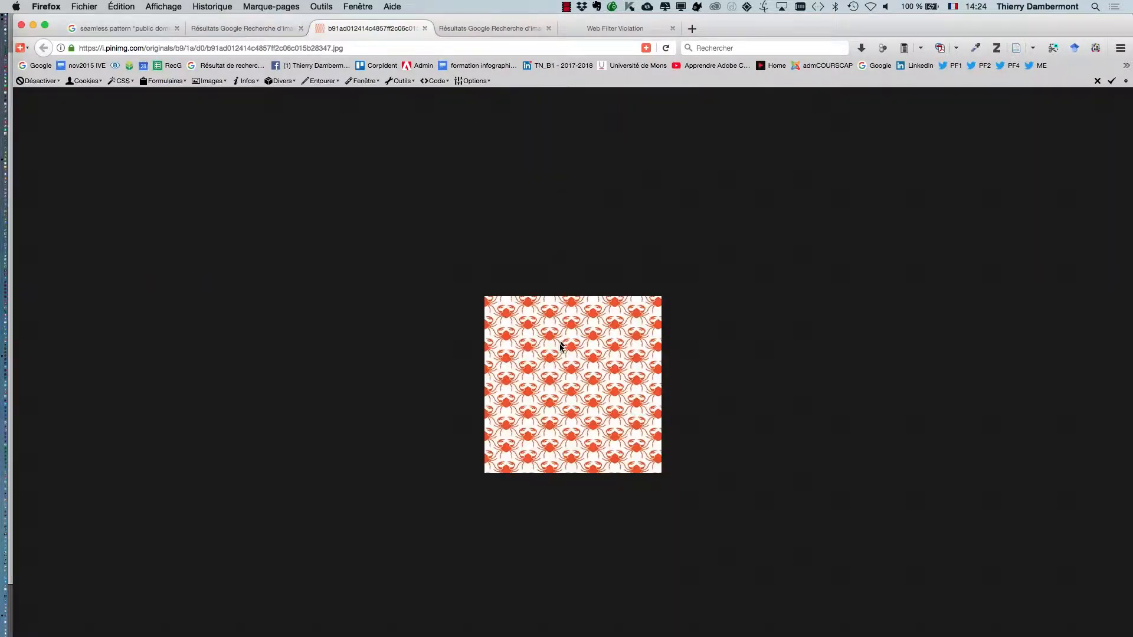
pyautogui.rightClick(560, 347)
pyautogui.click(634, 381)
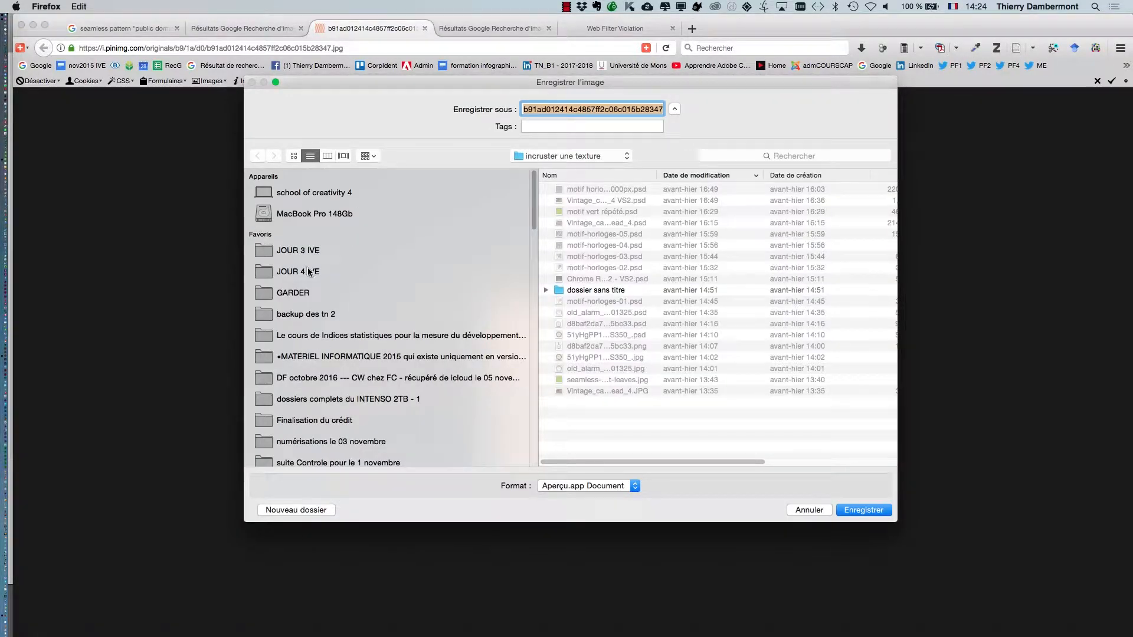
pyautogui.click(308, 271)
pyautogui.click(629, 109)
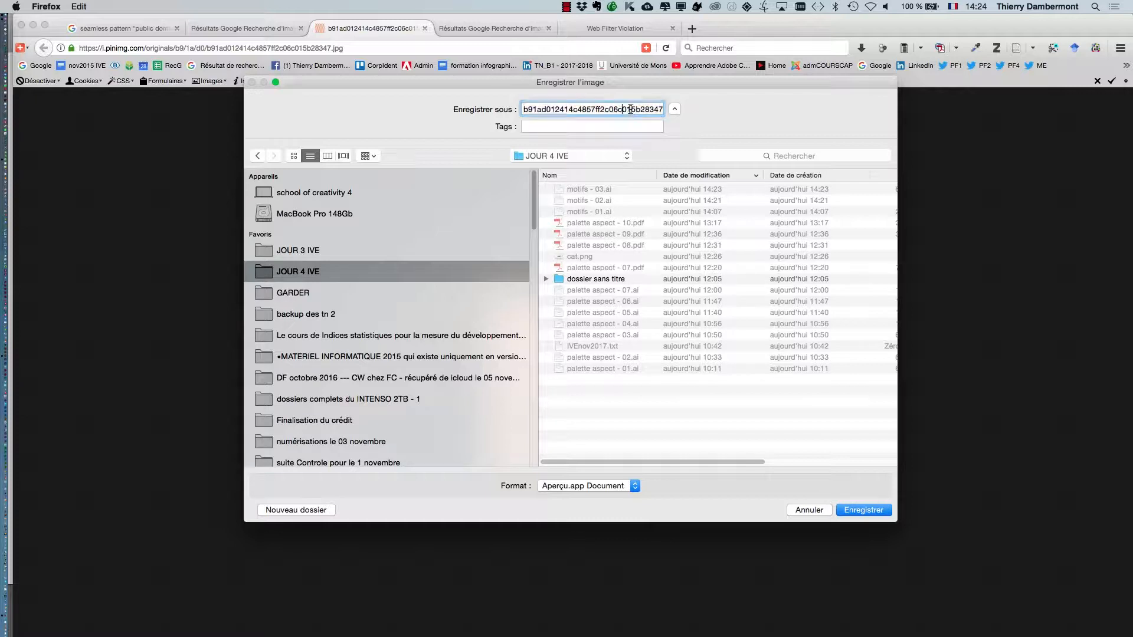
pyautogui.press('super+BackSpace')
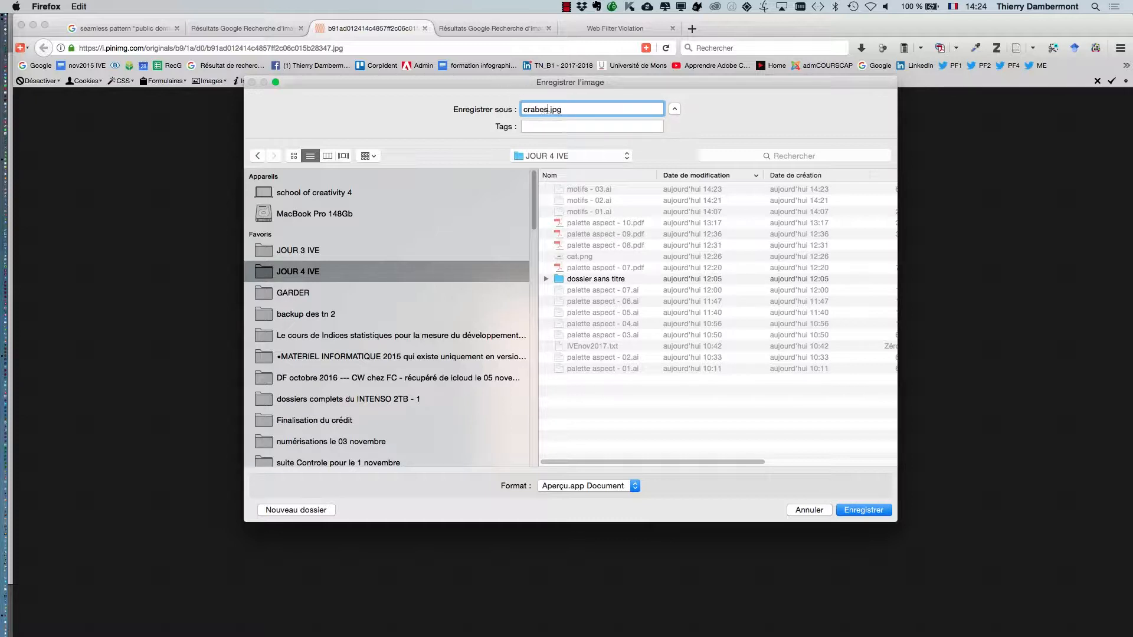
pyautogui.click(862, 510)
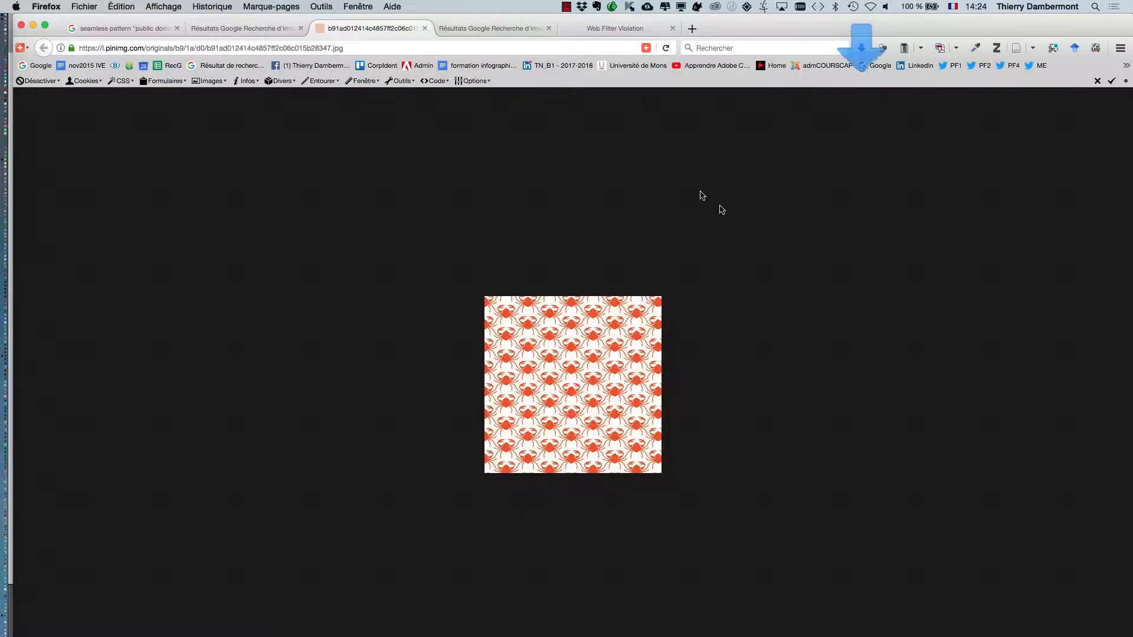
# Step: Switch to Illustrator and place crabes.jpg as a linked image about 34.8 mm wide on the empty area beside the small hexagon pattern
pyautogui.press('super+Tab')
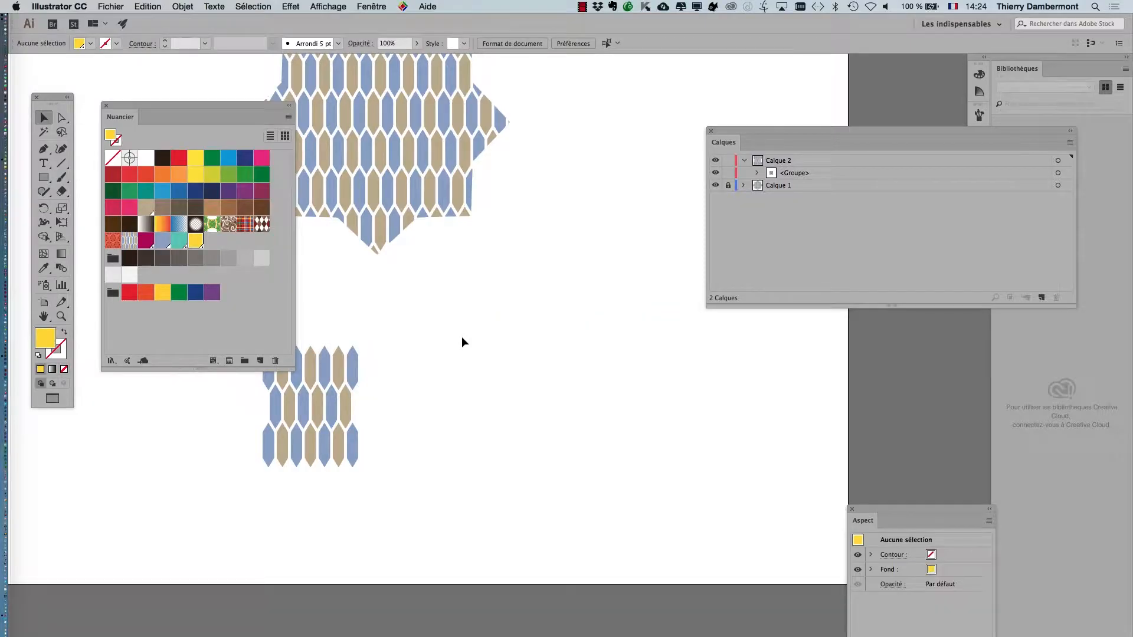
pyautogui.click(101, 5)
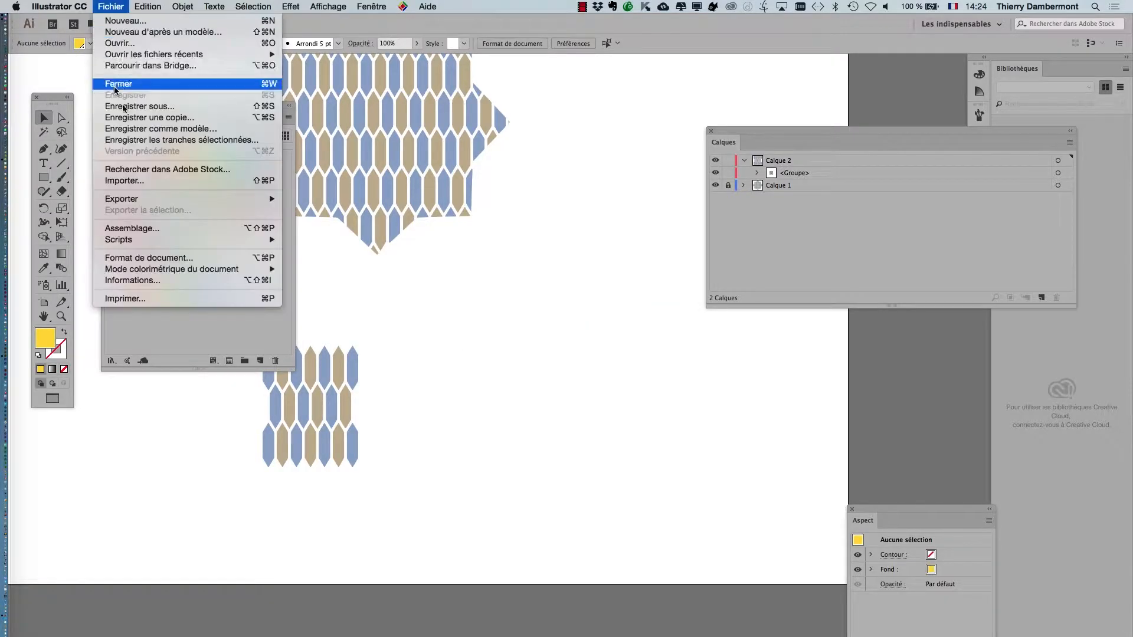
pyautogui.click(142, 183)
pyautogui.click(487, 134)
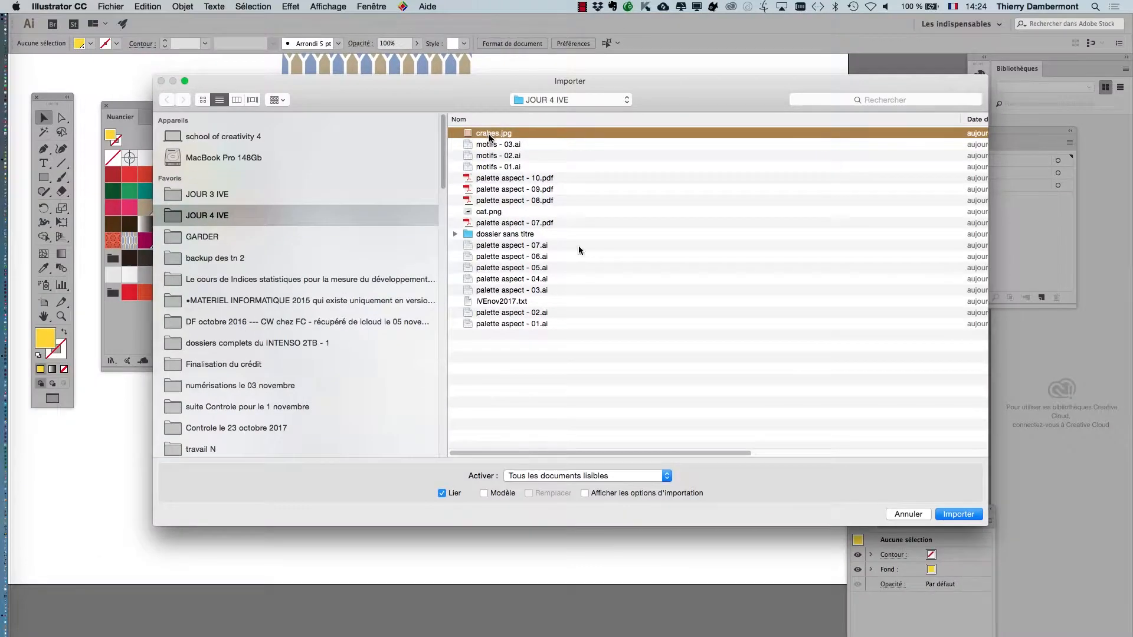
pyautogui.click(951, 518)
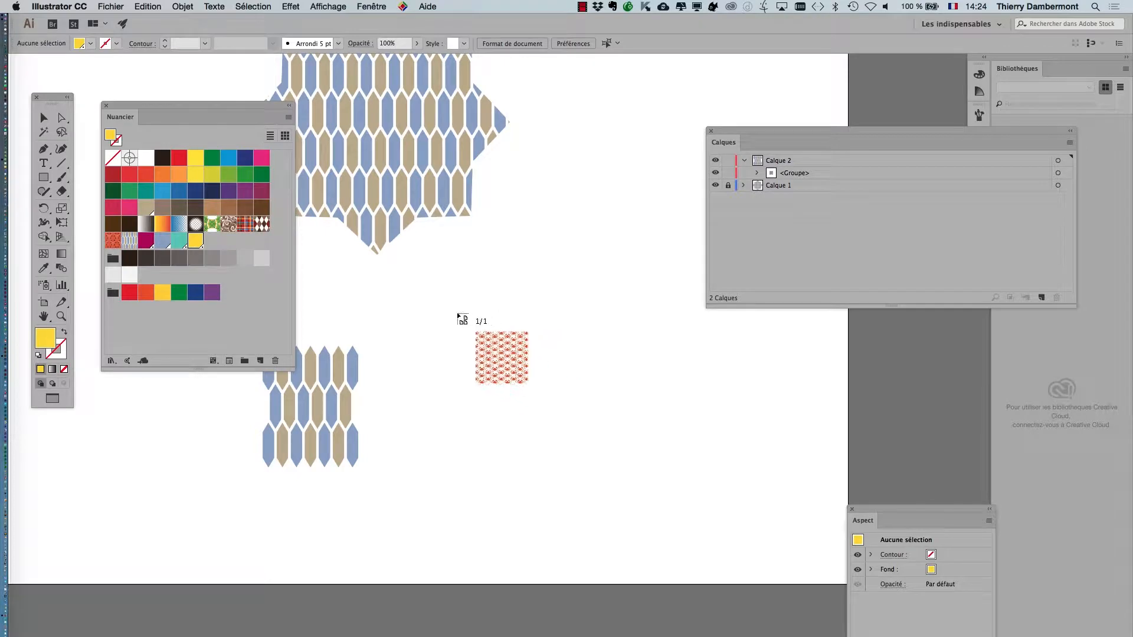
pyautogui.moveTo(523, 373); pyautogui.dragTo(603, 434)
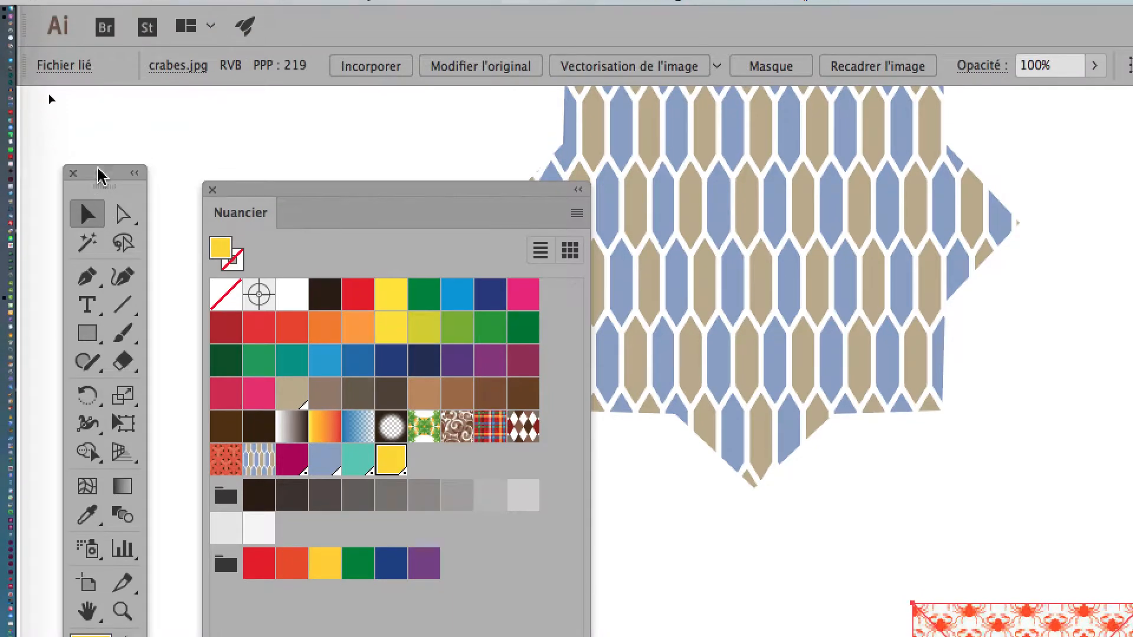
# Step: Show the document's links and embed the linked crabes.jpg image in the document
pyautogui.moveTo(99, 174); pyautogui.dragTo(731, 271)
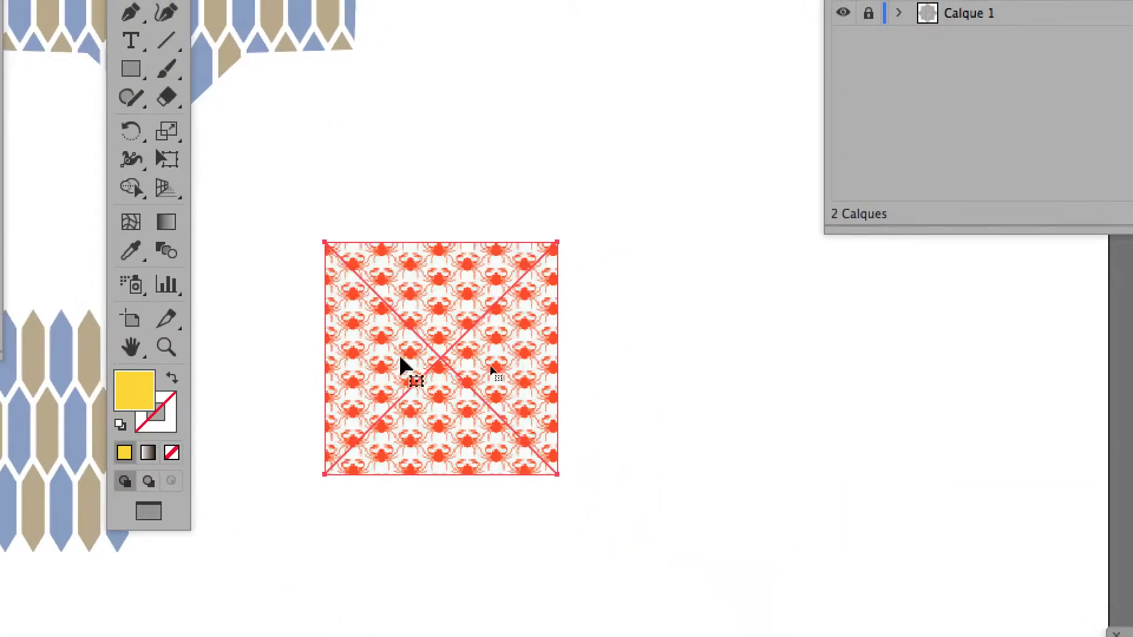
pyautogui.moveTo(443, 437); pyautogui.dragTo(207, 273)
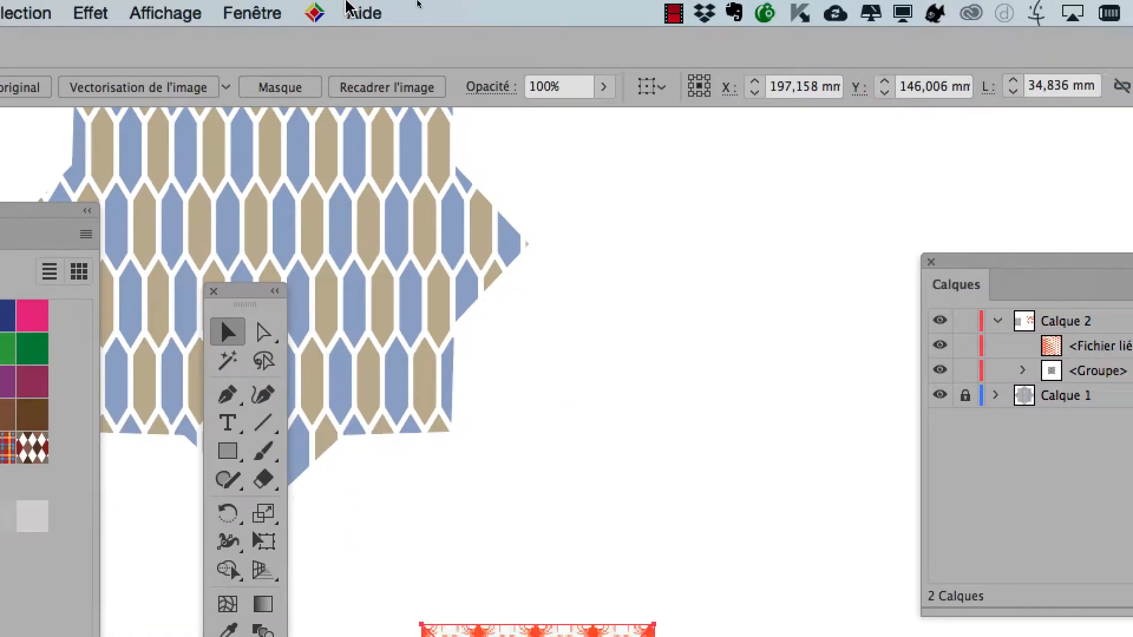
pyautogui.click(301, 12)
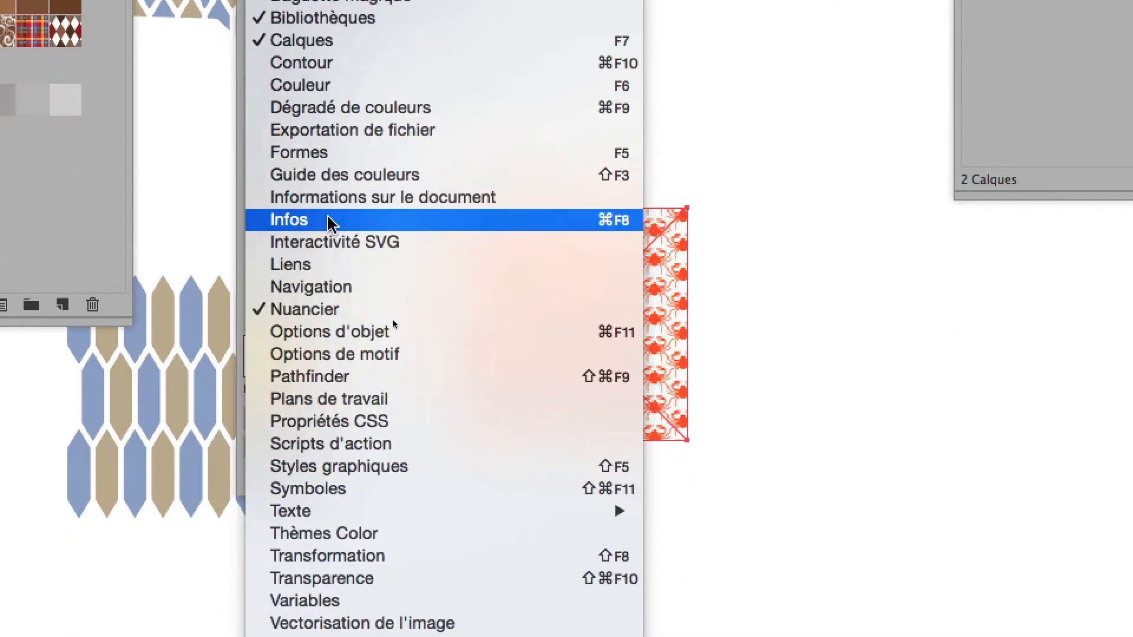
pyautogui.click(328, 239)
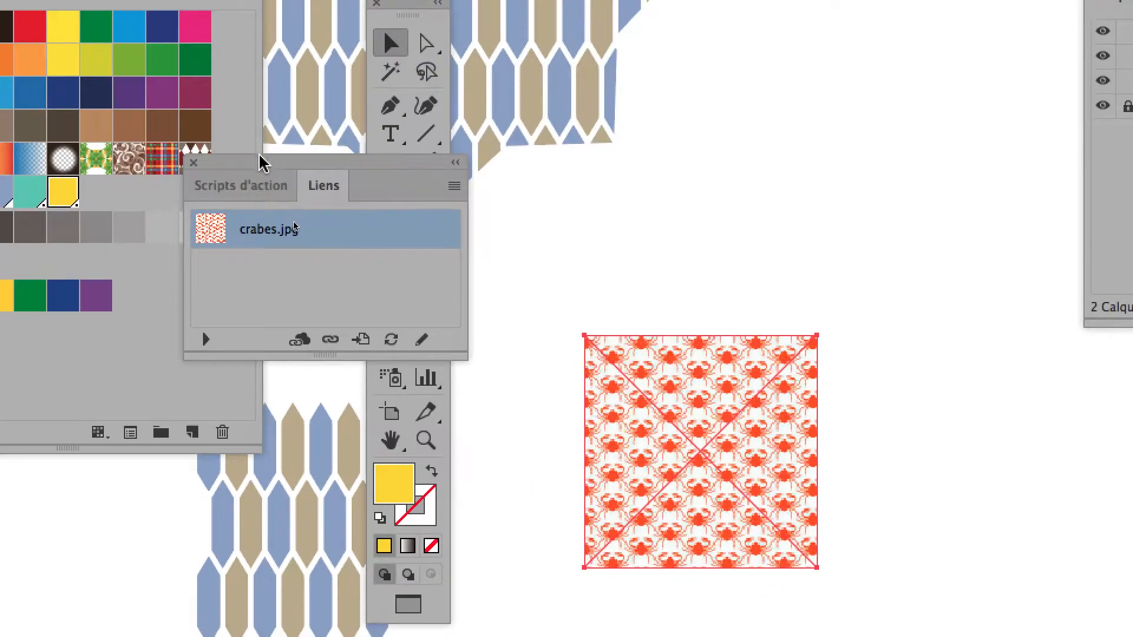
pyautogui.moveTo(261, 165); pyautogui.dragTo(516, 98)
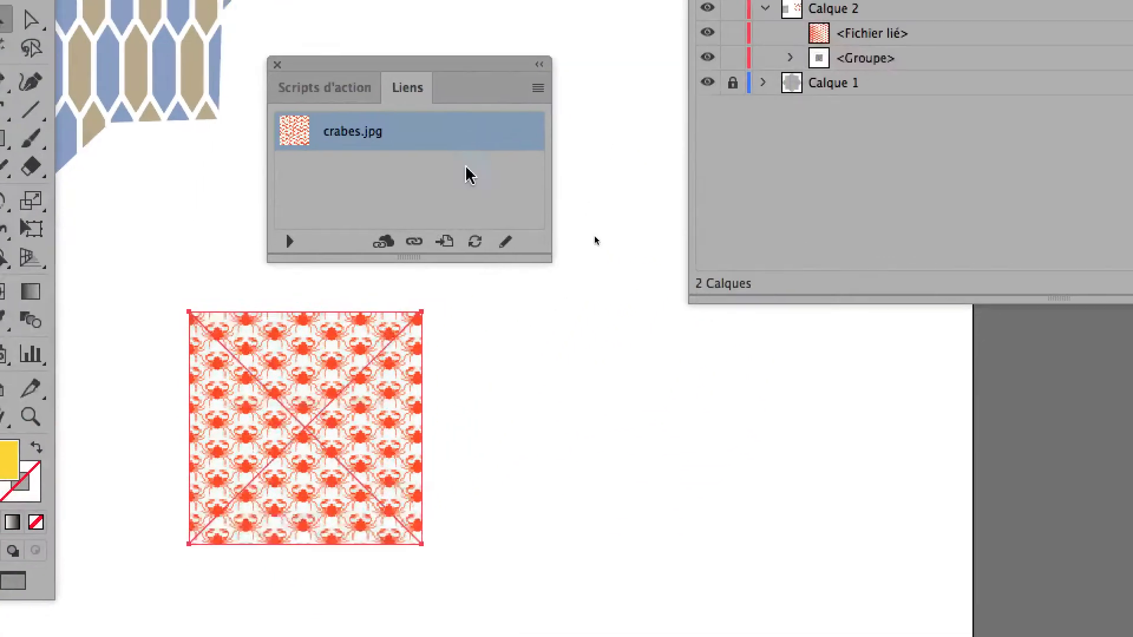
pyautogui.click(490, 135)
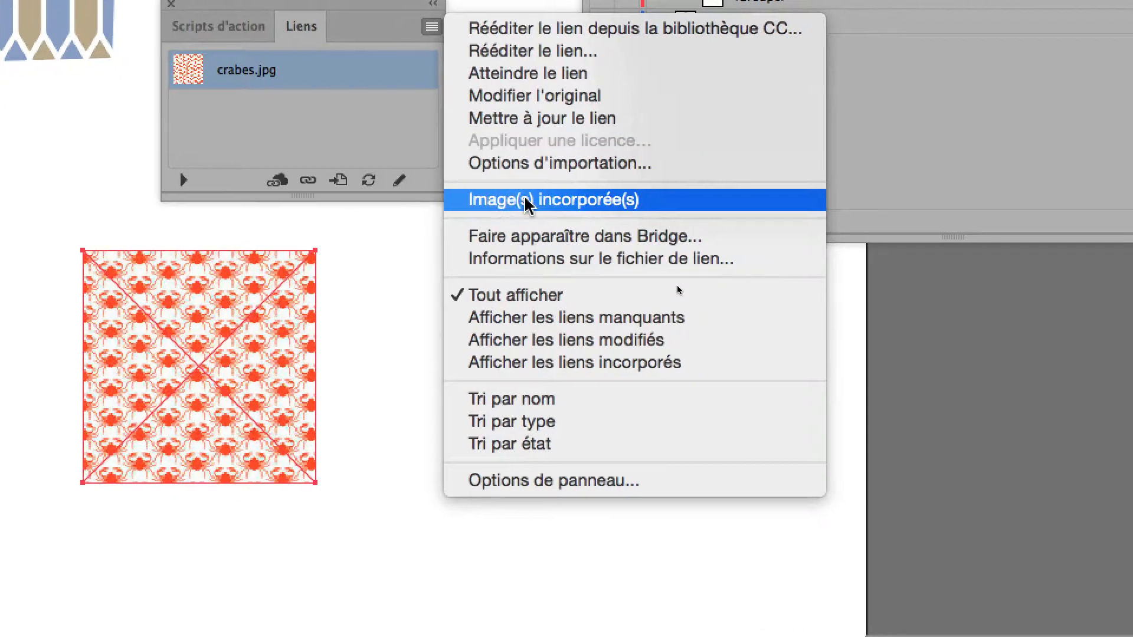
pyautogui.click(527, 200)
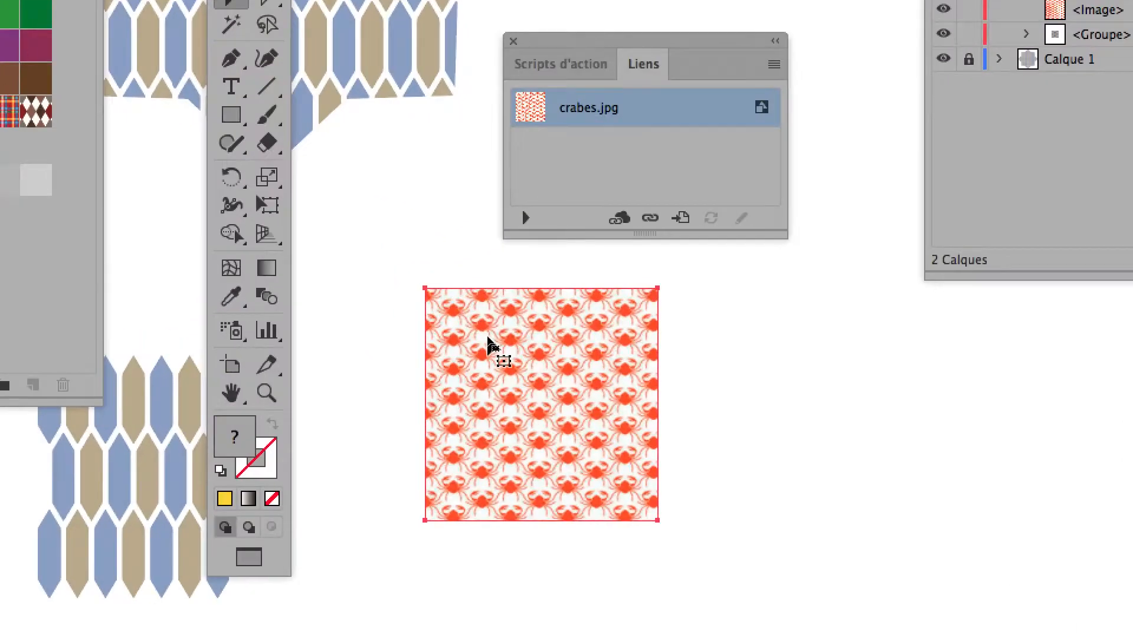
# Step: Add the embedded crab image to the swatches as a new pattern
pyautogui.moveTo(489, 341); pyautogui.dragTo(269, 248)
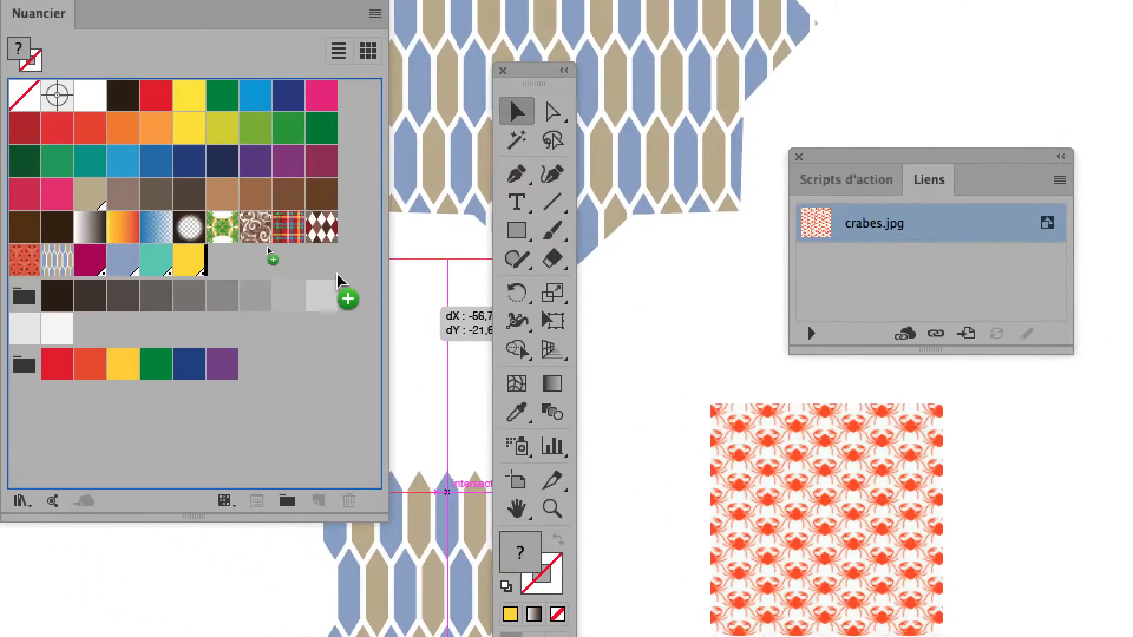
pyautogui.moveTo(339, 282); pyautogui.dragTo(283, 278)
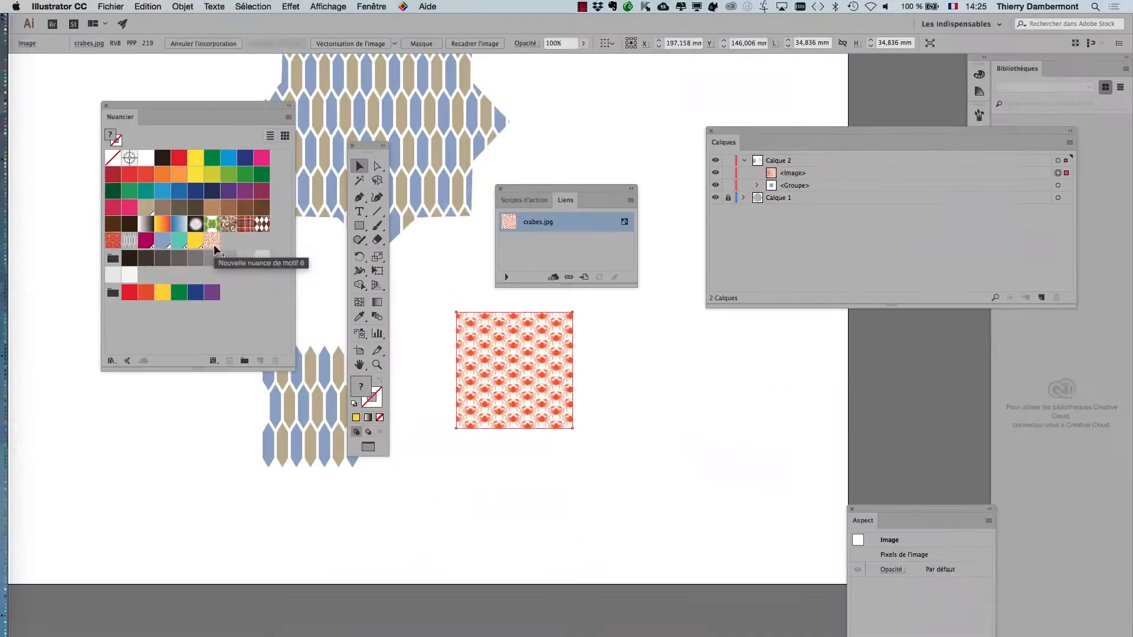
# Step: Draw an eight-pointed star about 55.9 mm wide beside the large hexagon-patterned shape and fill it with the crab pattern swatch
pyautogui.scroll(-1, 605, 341)
pyautogui.moveTo(642, 389); pyautogui.dragTo(577, 538)
pyautogui.moveTo(526, 190); pyautogui.dragTo(778, 362)
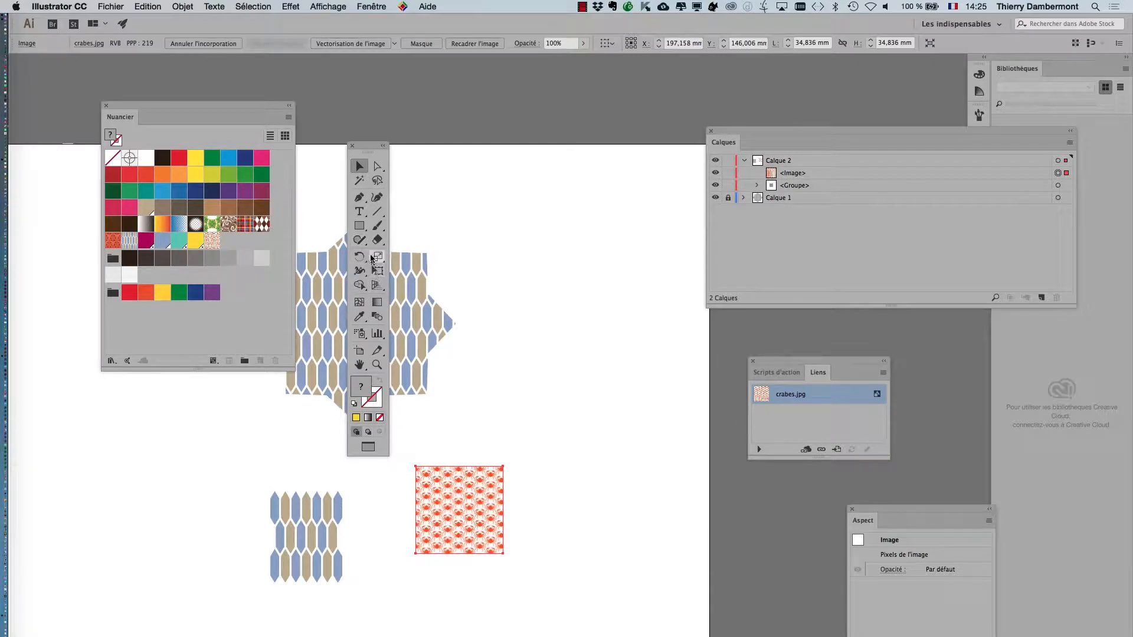
pyautogui.moveTo(361, 235); pyautogui.dragTo(407, 285)
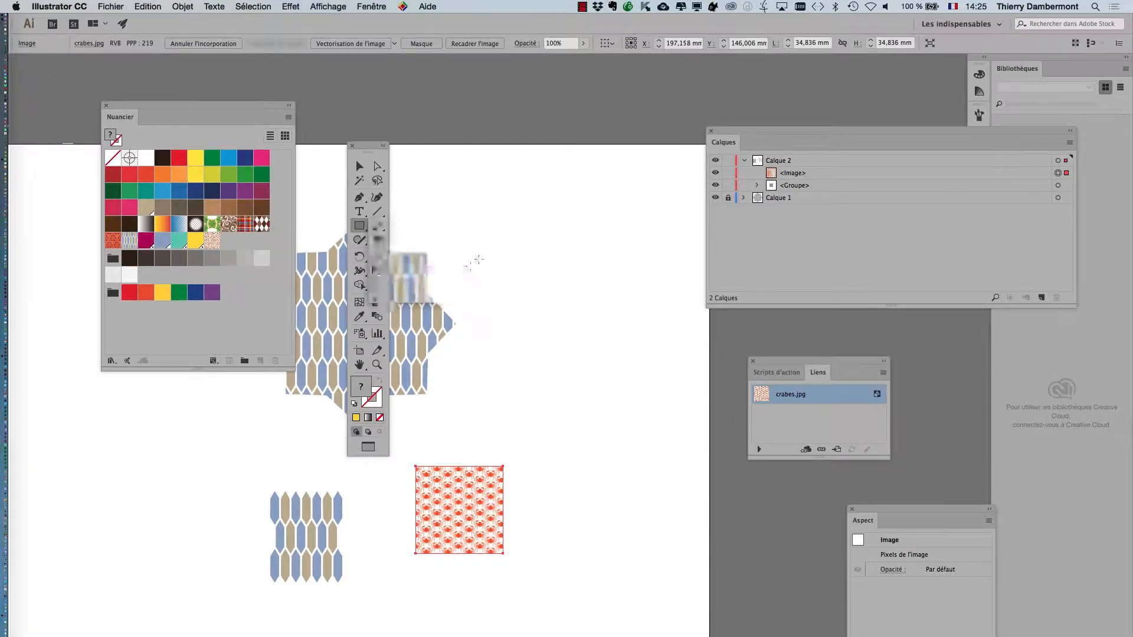
pyautogui.moveTo(494, 238); pyautogui.dragTo(553, 277)
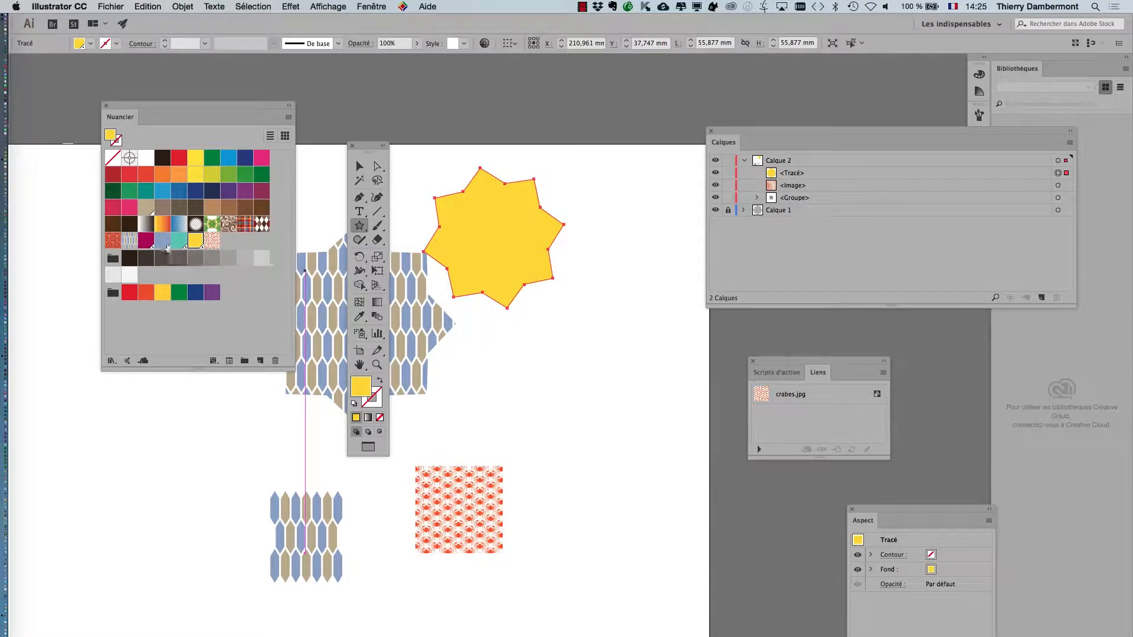
pyautogui.click(212, 240)
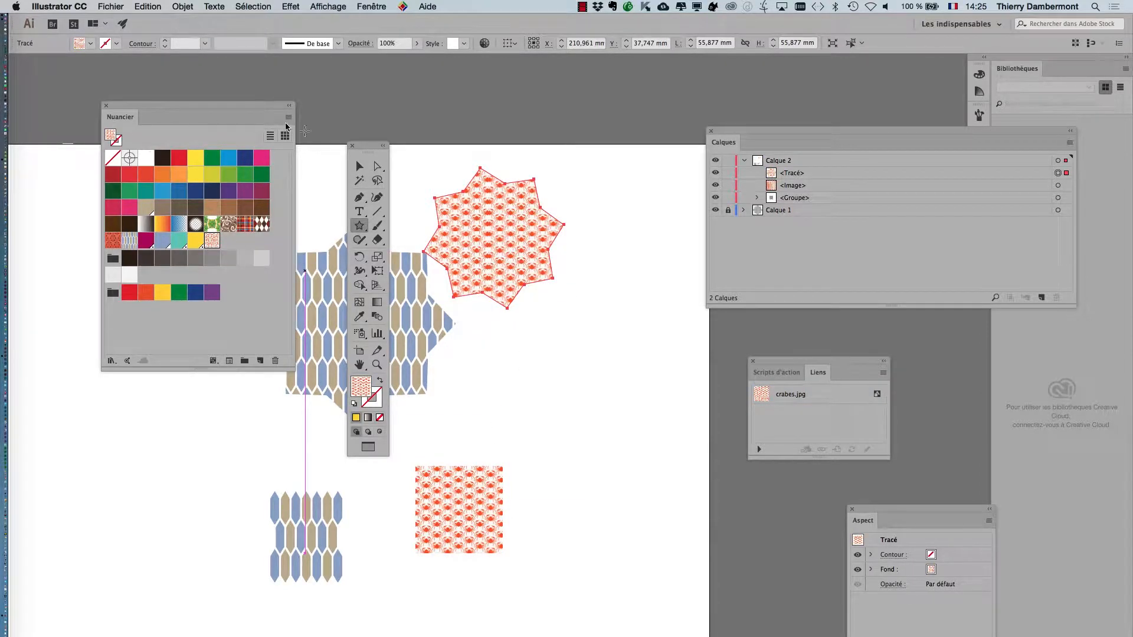
# Step: Clear the floating palettes off the artwork and move the crab-filled star to about X 230 mm, Y 47.6 mm
pyautogui.moveTo(260, 109); pyautogui.dragTo(201, 400)
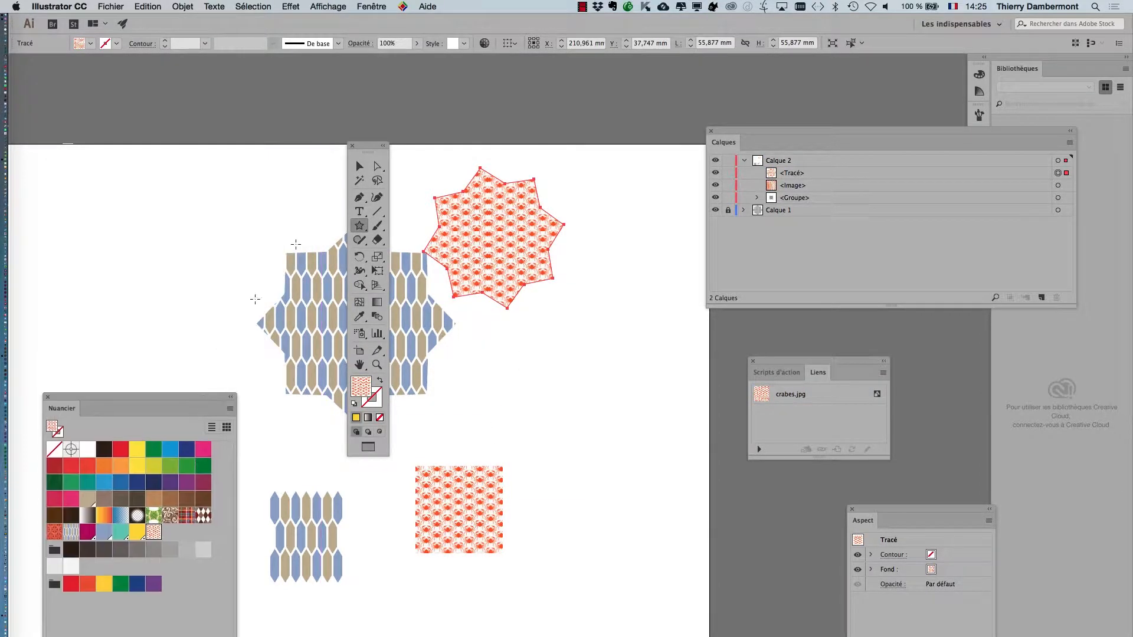
pyautogui.moveTo(356, 160); pyautogui.dragTo(145, 91)
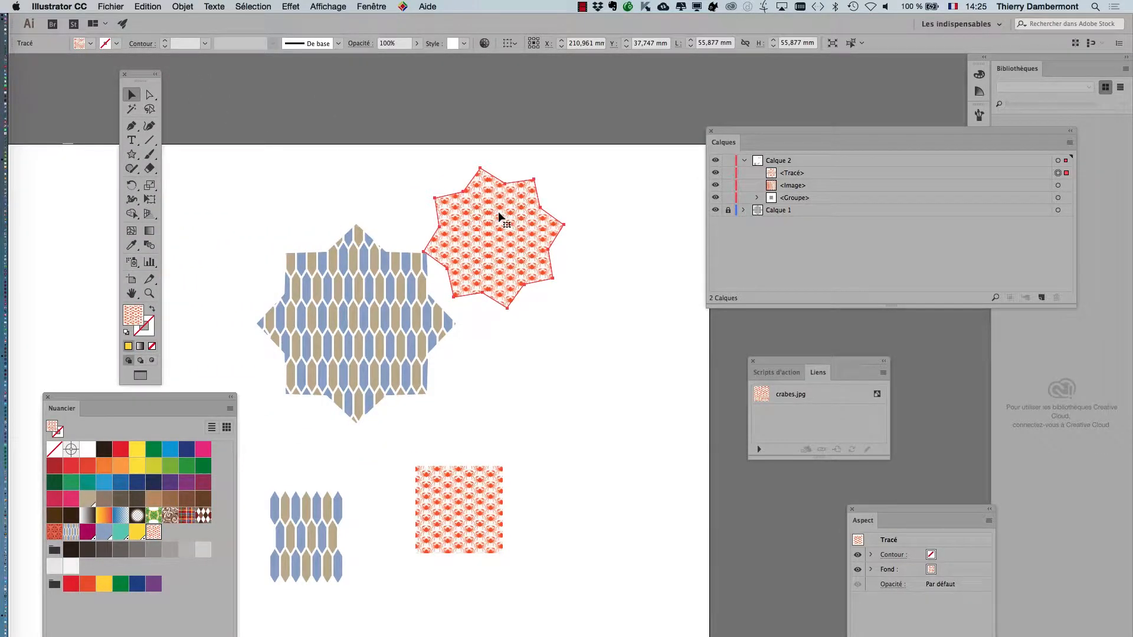
pyautogui.moveTo(498, 212); pyautogui.dragTo(549, 263)
# Step: Scale only the crab pattern inside the star uniformly to 200%, leaving object transformation off and previewing the change
pyautogui.scroll(1, 552, 262)
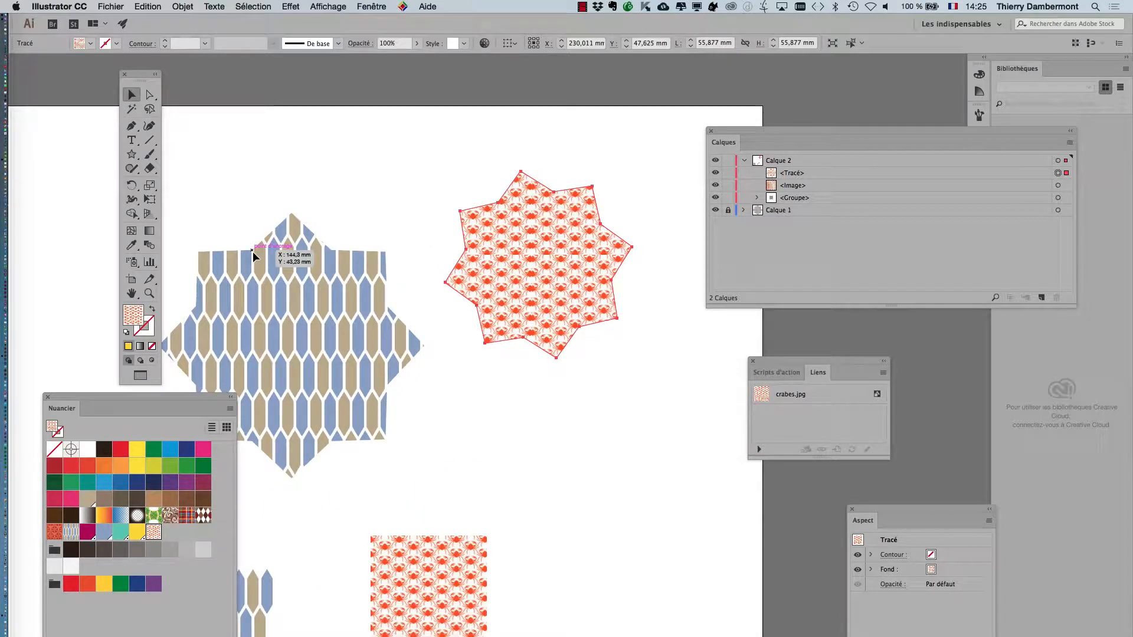
pyautogui.doubleClick(150, 188)
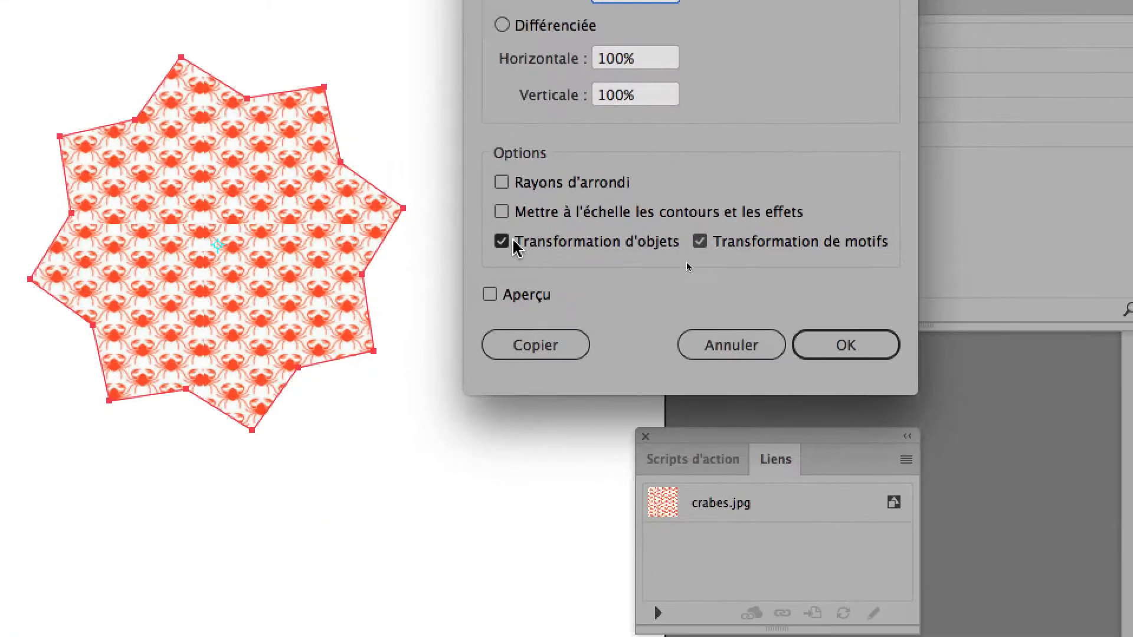
pyautogui.click(499, 245)
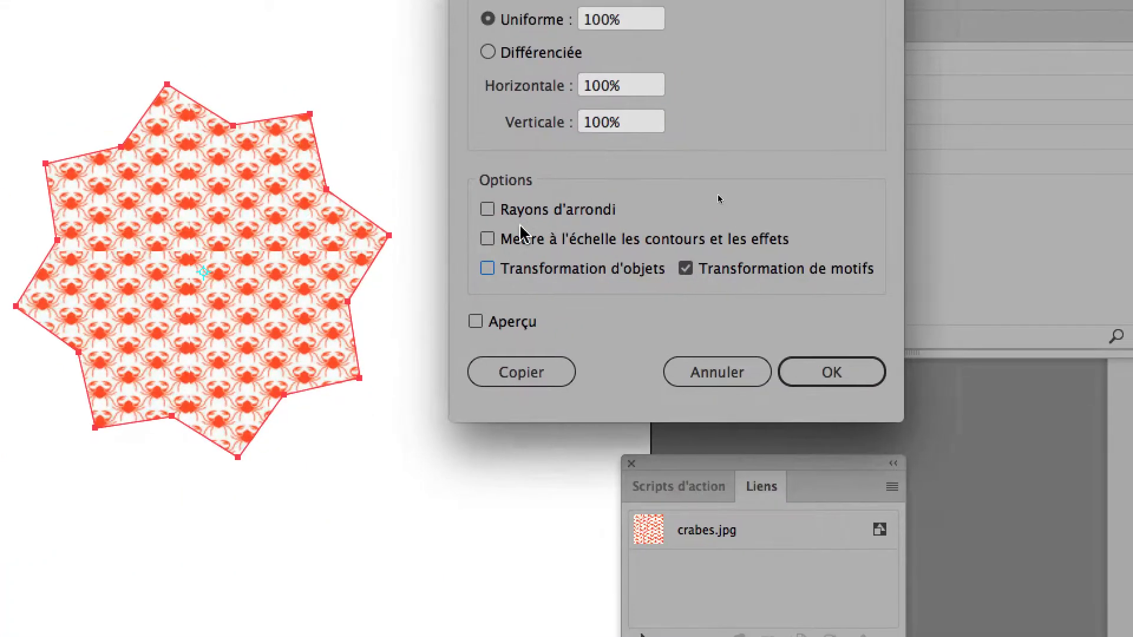
pyautogui.moveTo(559, 156); pyautogui.dragTo(489, 152)
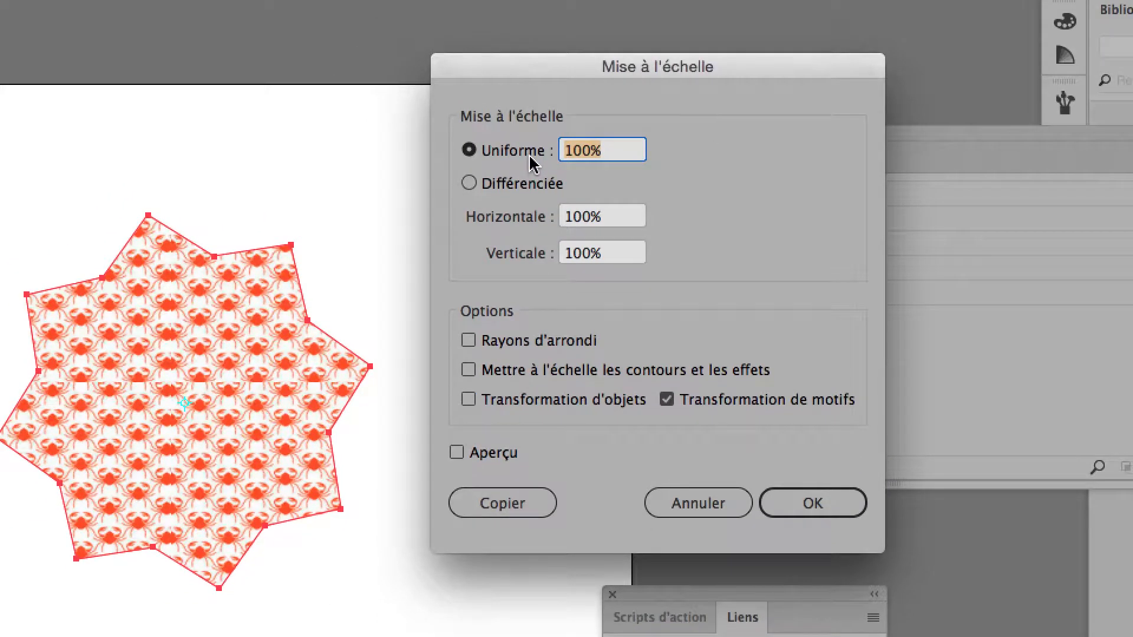
pyautogui.write('200')
pyautogui.press('Tab')
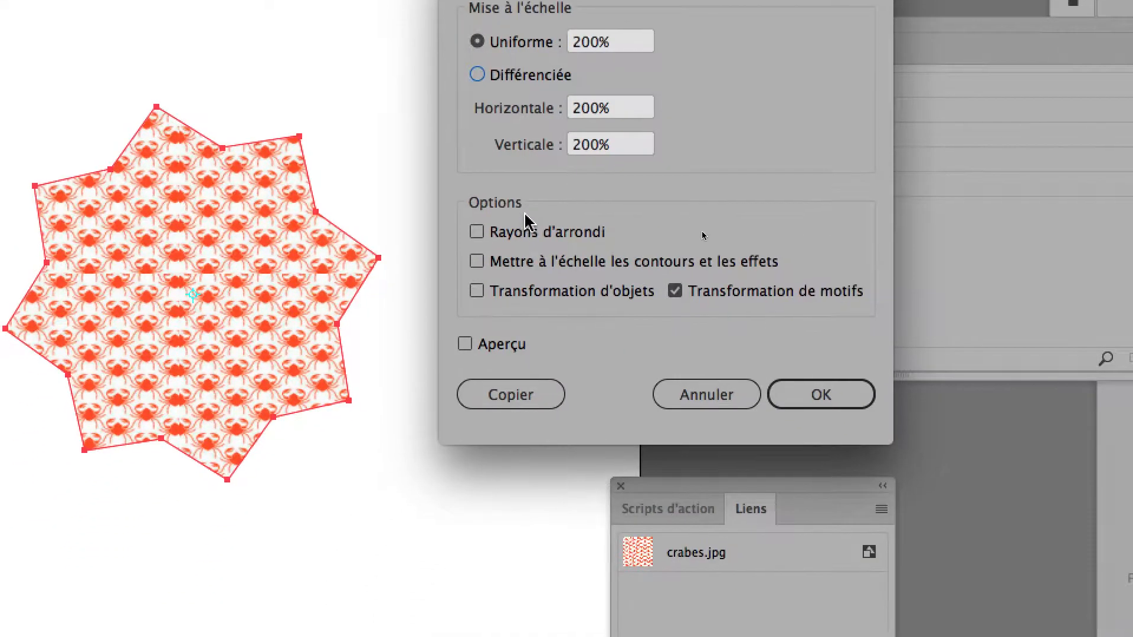
pyautogui.click(478, 451)
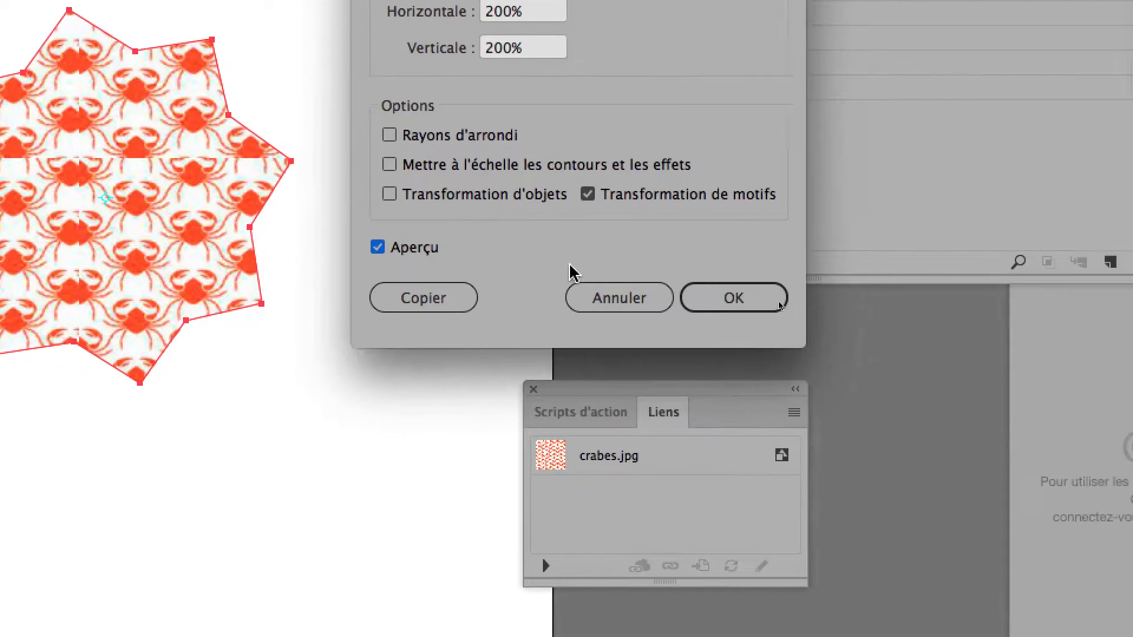
pyautogui.click(845, 311)
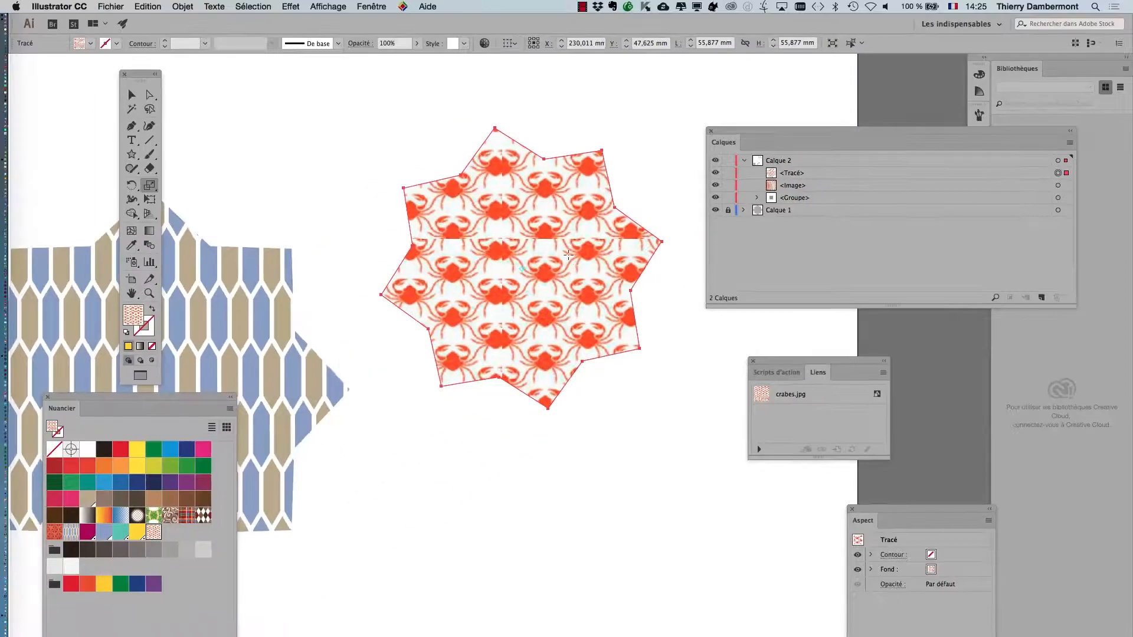
# Step: Set the document raster effects resolution to high (300 ppi)
pyautogui.click(309, 5)
pyautogui.click(354, 94)
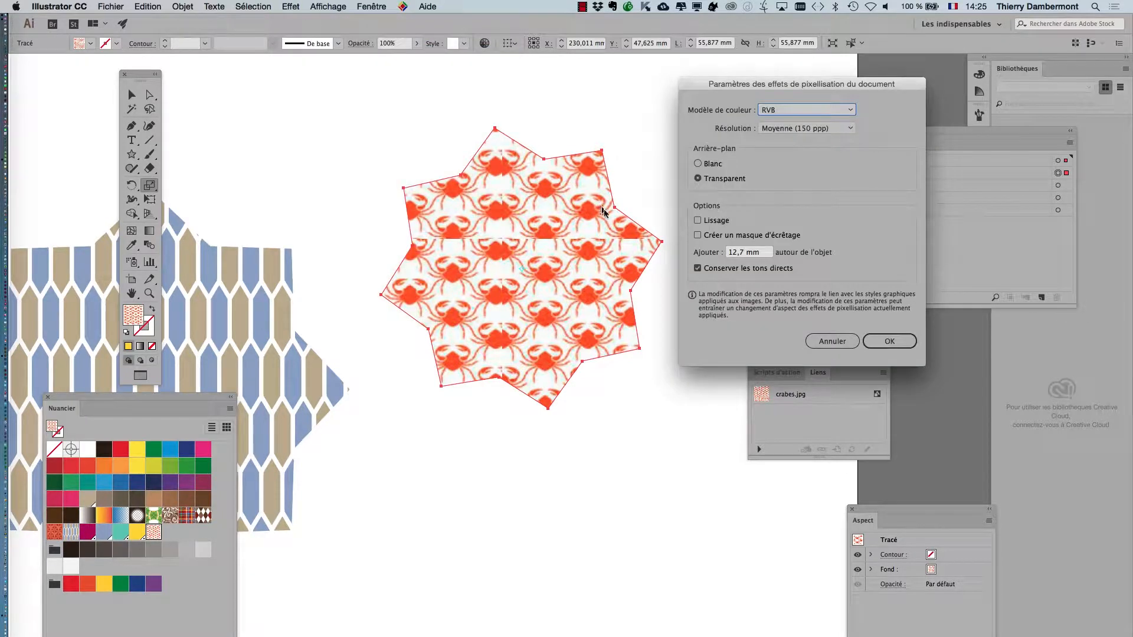
pyautogui.click(766, 131)
pyautogui.click(790, 154)
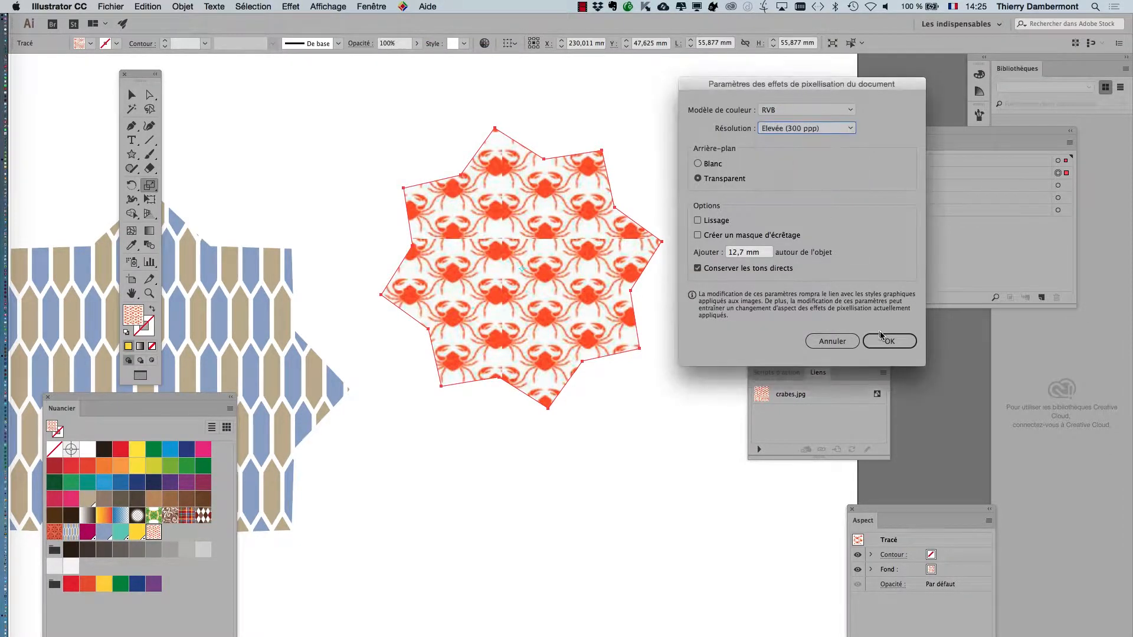
pyautogui.click(889, 341)
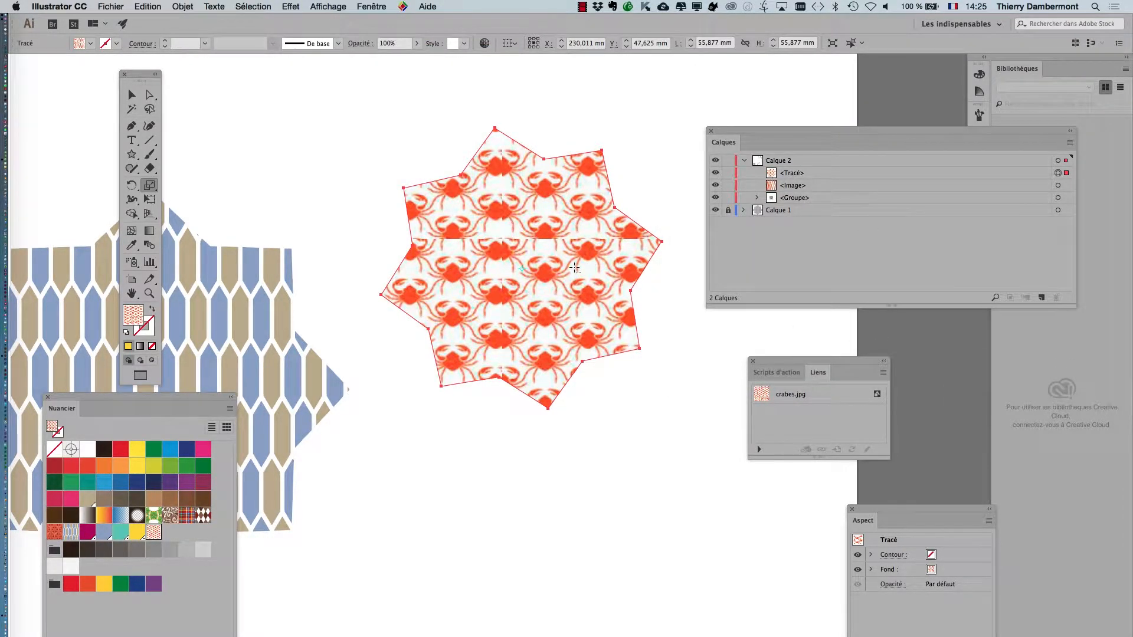
# Step: Shrink the crab-filled star with Free Transform to about 37.9 mm wide
pyautogui.scroll(2, 574, 268)
pyautogui.scroll(-2, 574, 267)
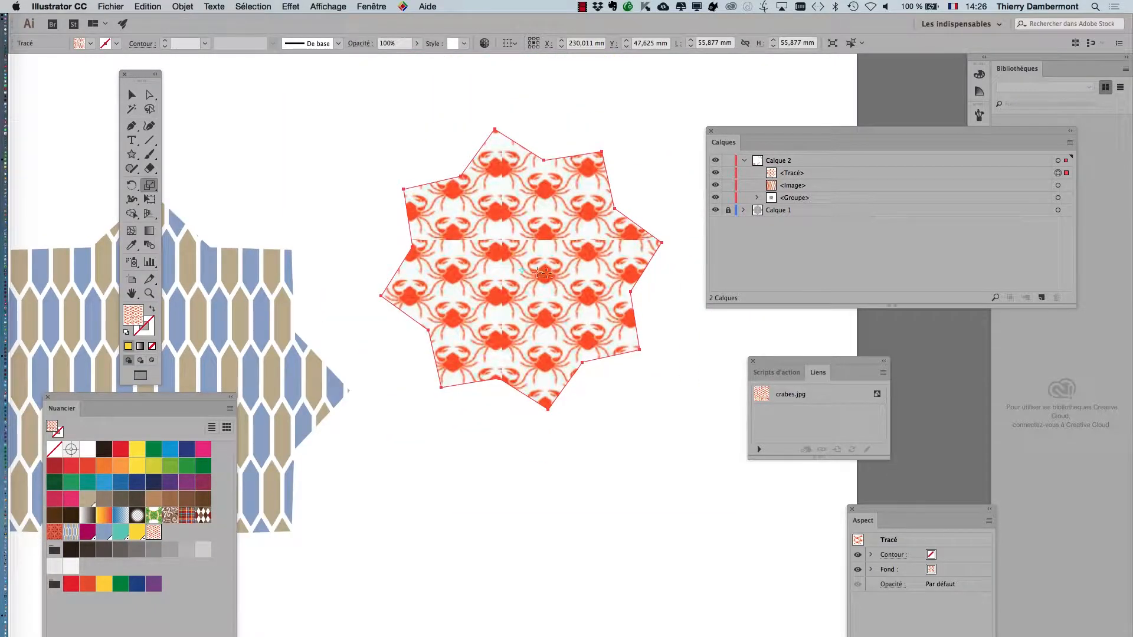
pyautogui.scroll(-1, 432, 267)
pyautogui.moveTo(478, 270); pyautogui.dragTo(556, 202)
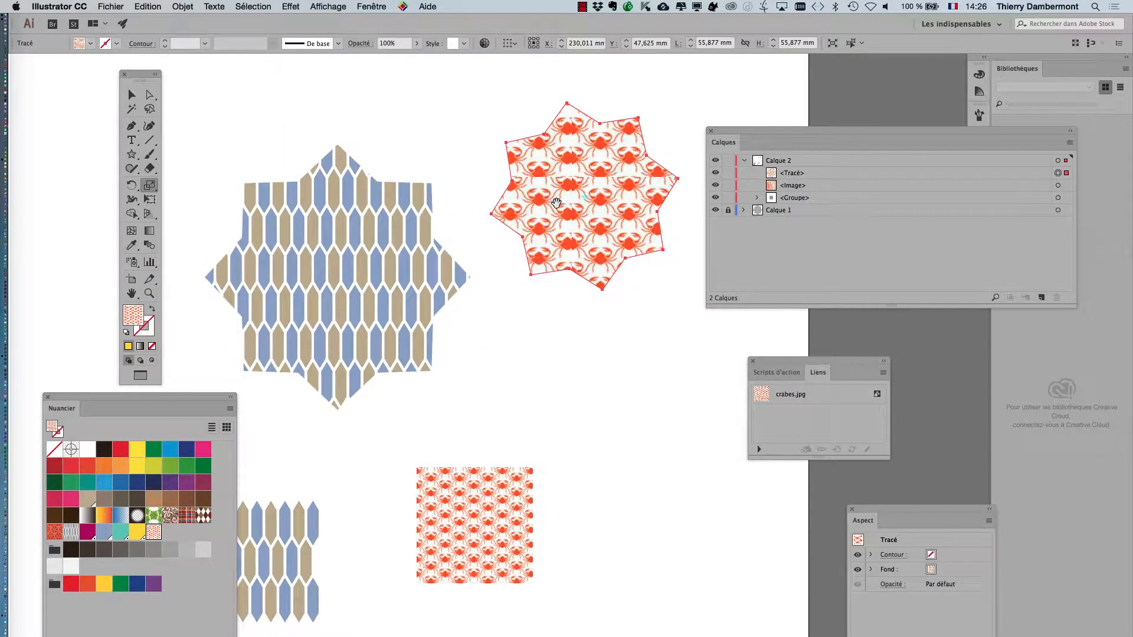
pyautogui.click(147, 201)
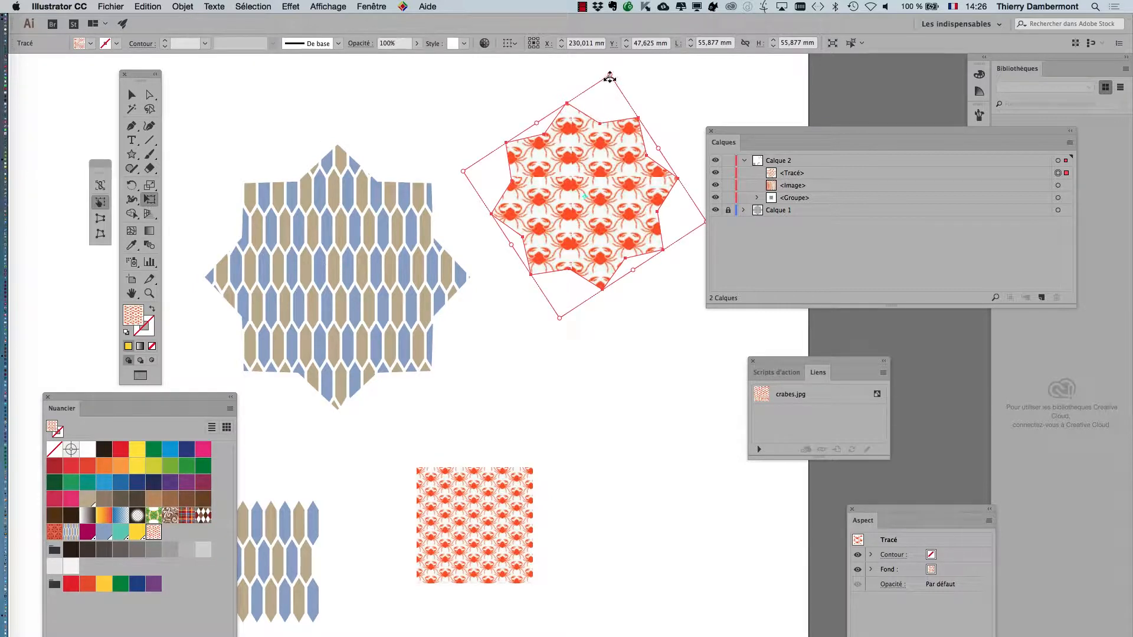
pyautogui.moveTo(609, 90); pyautogui.dragTo(586, 258)
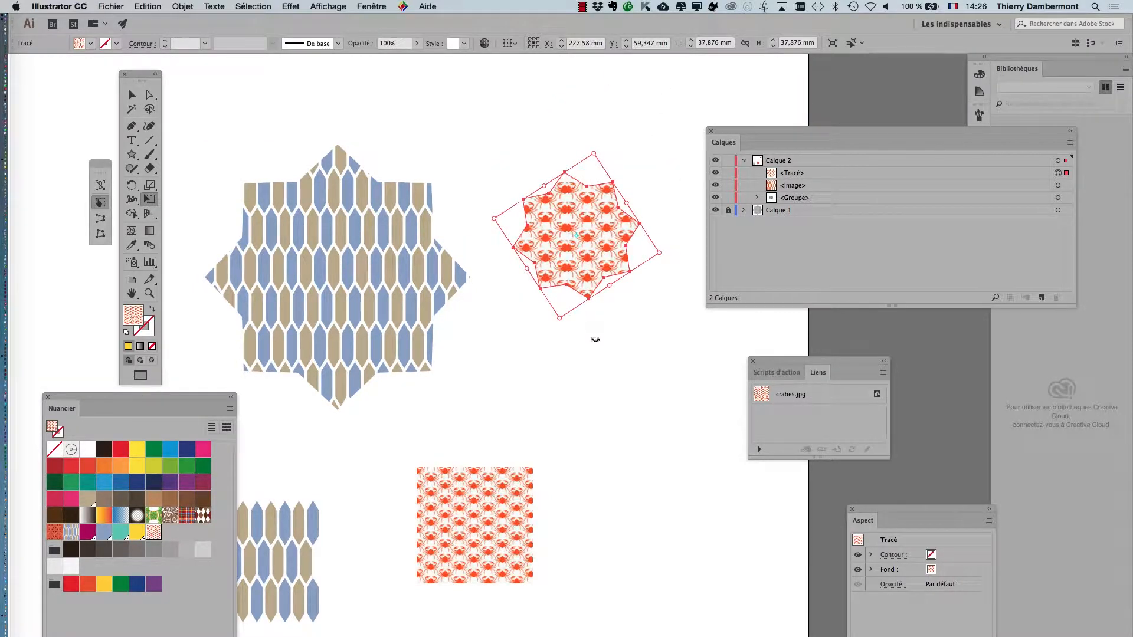
pyautogui.click(132, 96)
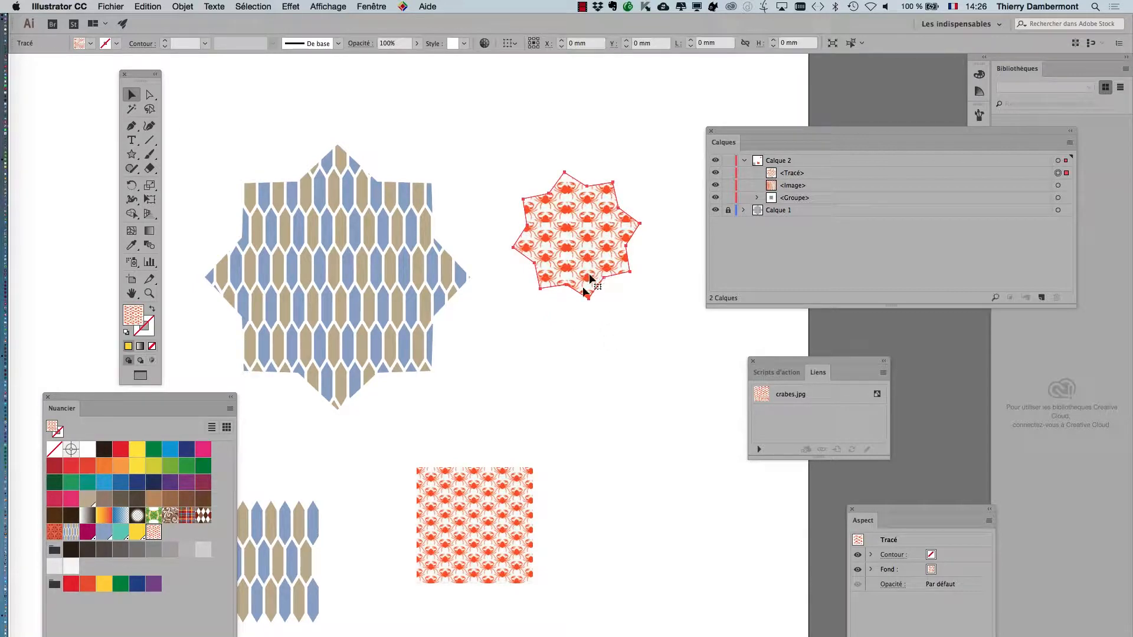
# Step: Delete the crab-filled star, the embedded crab image and the crab pattern swatch
pyautogui.press('Delete')
pyautogui.click(486, 522)
pyautogui.press('Delete')
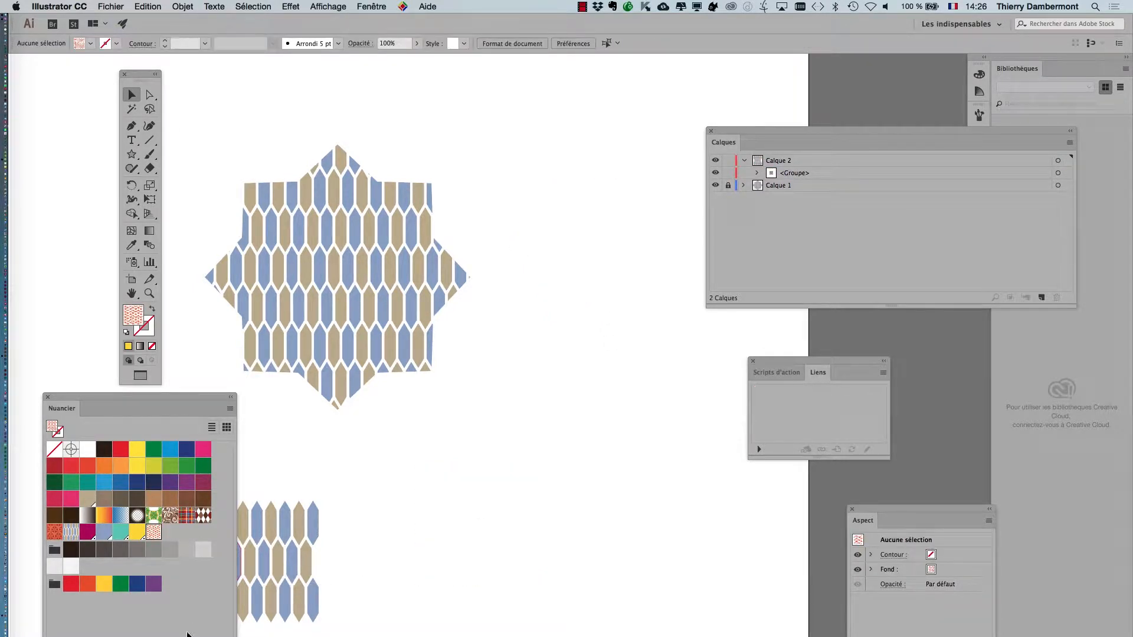
pyautogui.click(226, 636)
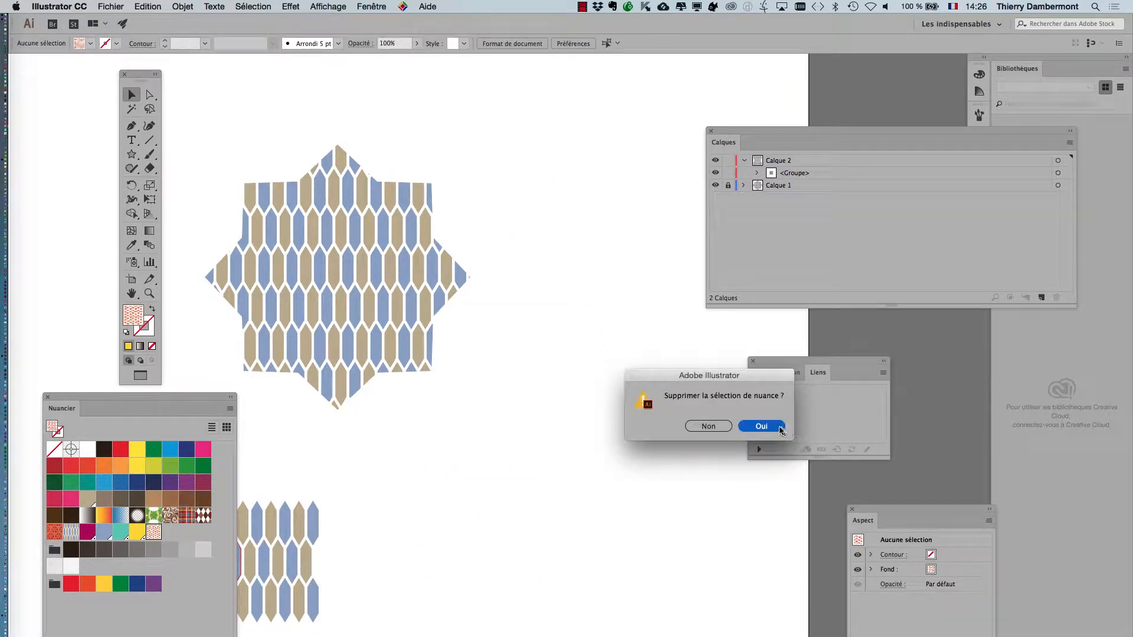
pyautogui.click(779, 428)
# Step: Place crabes.jpg as a linked image about 35.5 mm wide beside the large hexagon-patterned shape
pyautogui.click(111, 6)
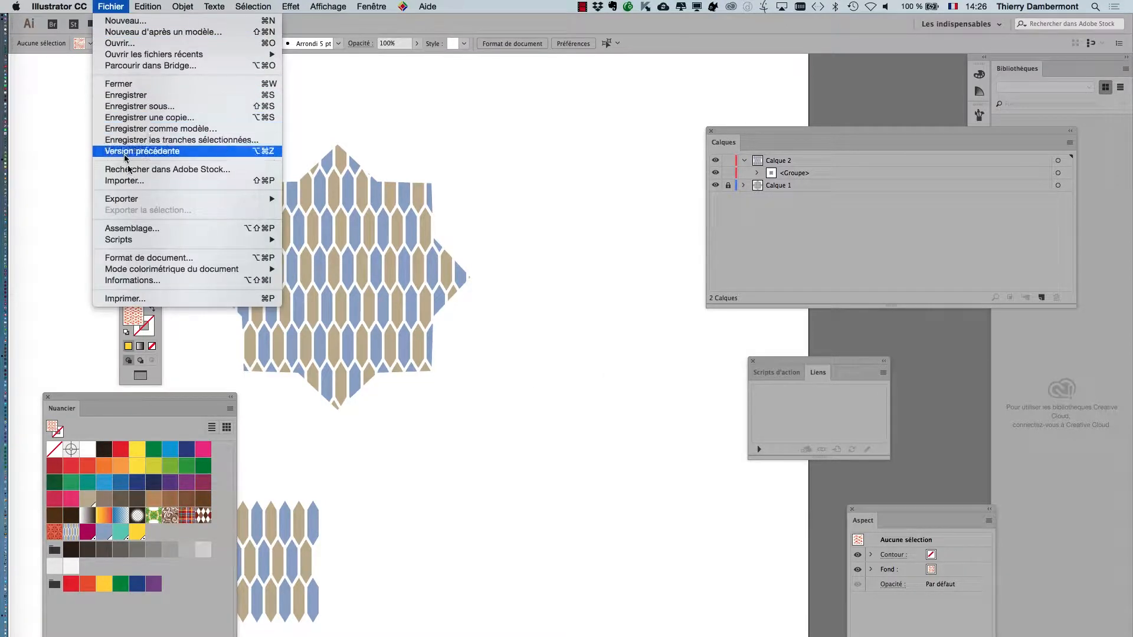
pyautogui.click(154, 175)
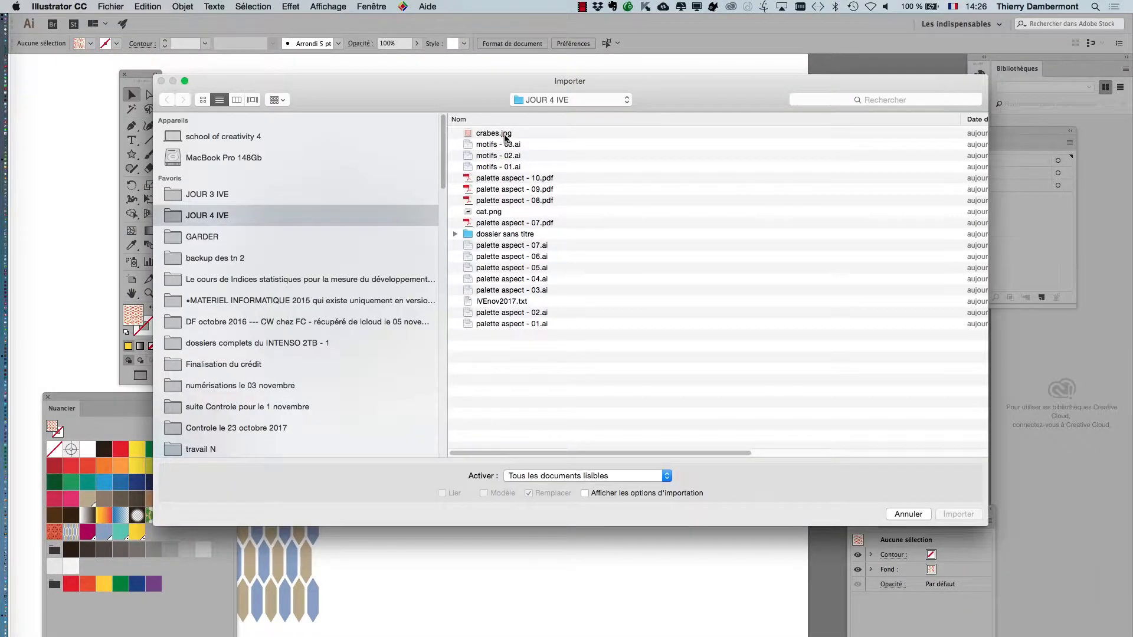
pyautogui.click(505, 134)
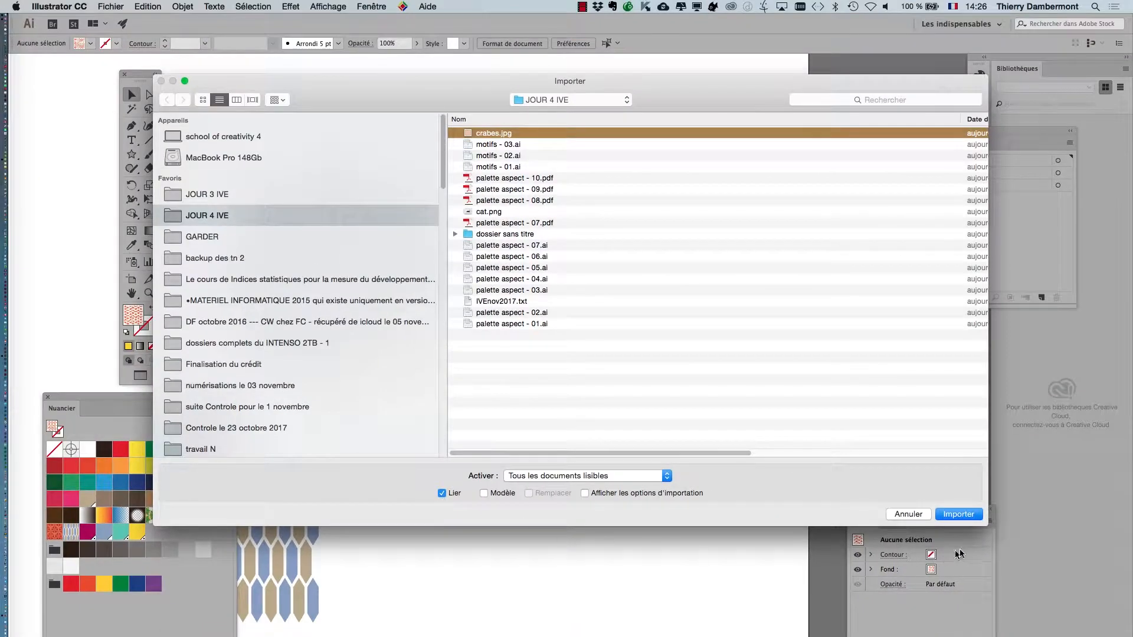
pyautogui.click(958, 514)
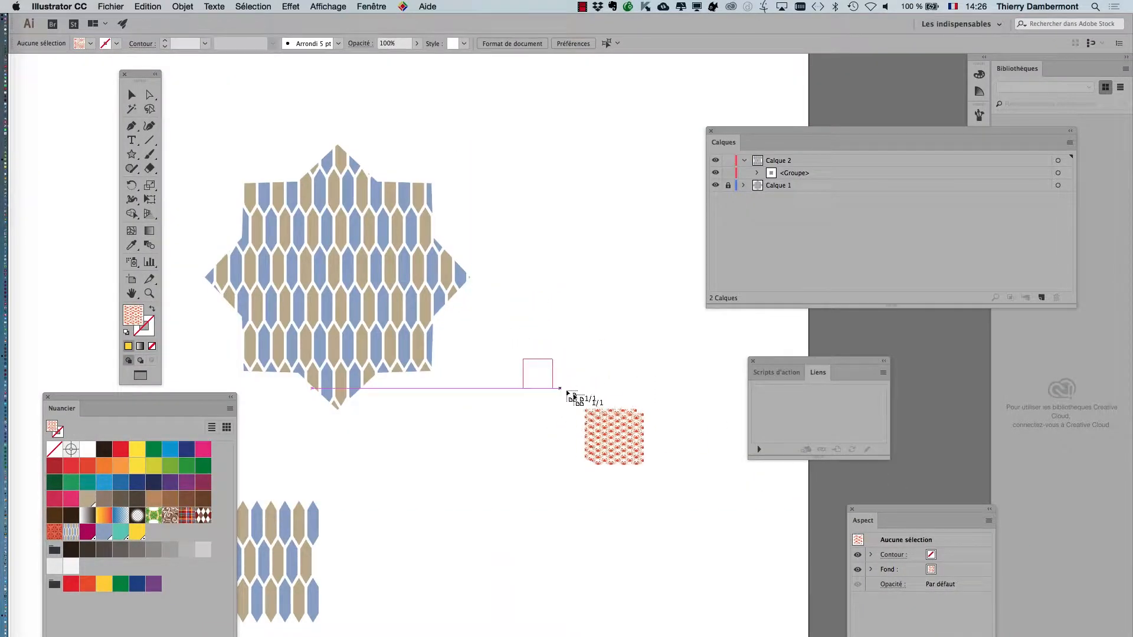
pyautogui.moveTo(652, 446); pyautogui.dragTo(688, 480)
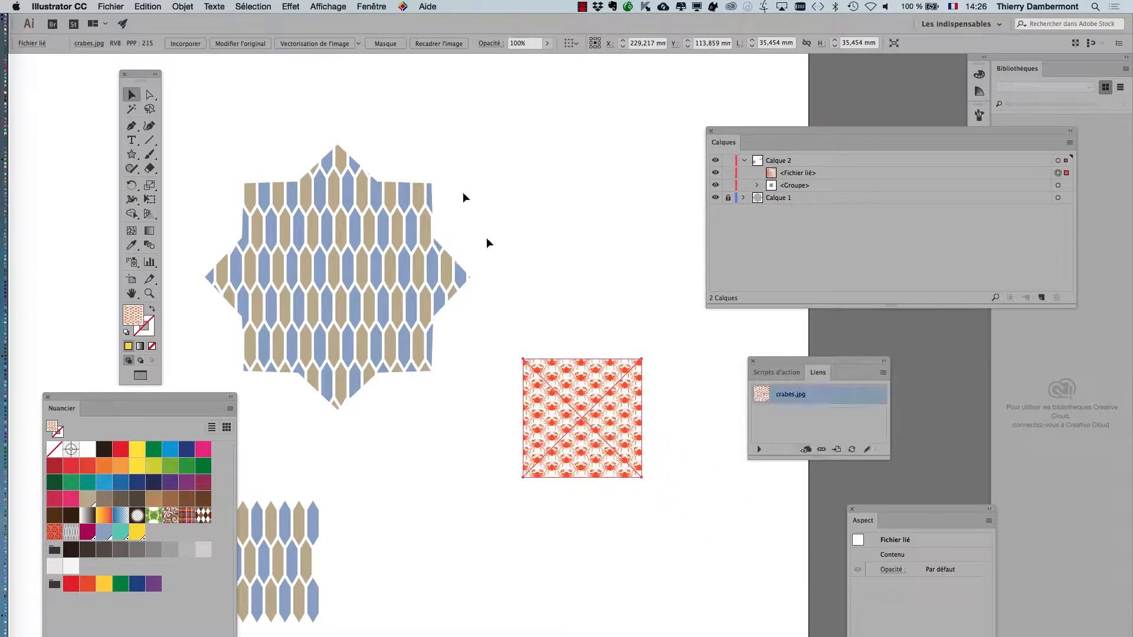
# Step: Move the Layers and Links palettes onto the hexagon-patterned artwork and embed the linked crabes.jpg image
pyautogui.click(376, 8)
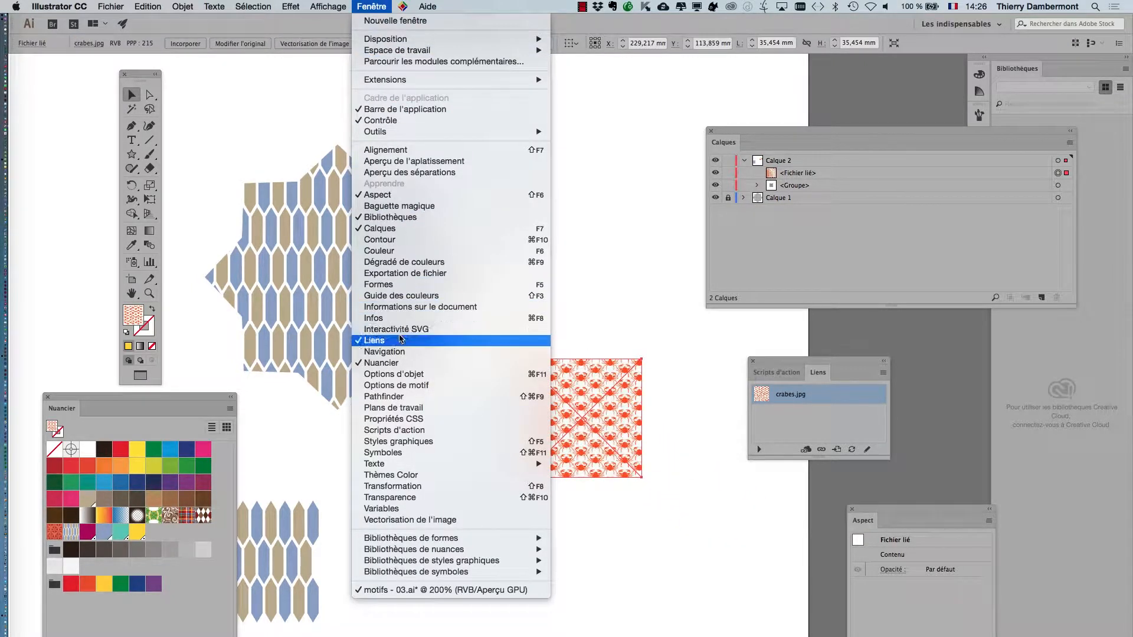
pyautogui.click(790, 137)
pyautogui.moveTo(770, 131); pyautogui.dragTo(184, 96)
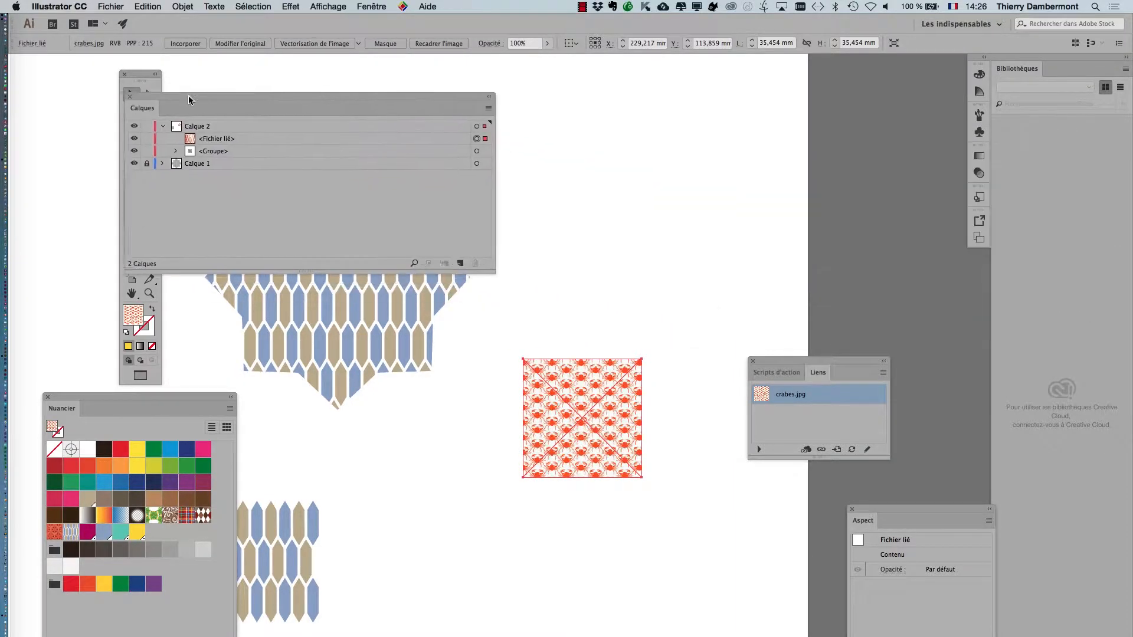
pyautogui.moveTo(782, 362); pyautogui.dragTo(394, 365)
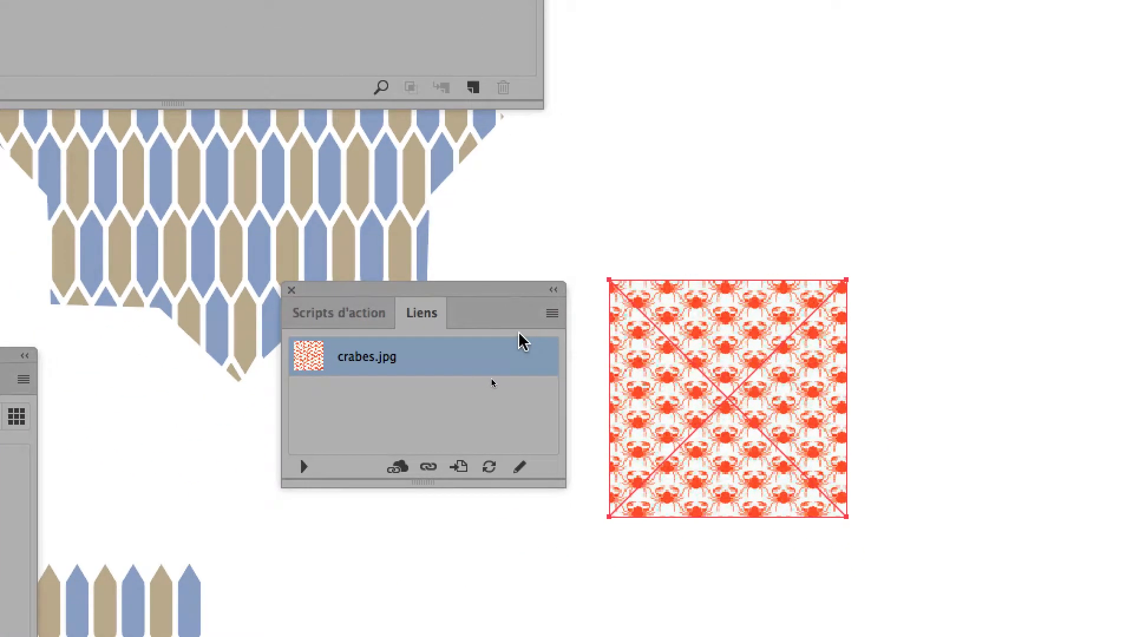
pyautogui.click(664, 345)
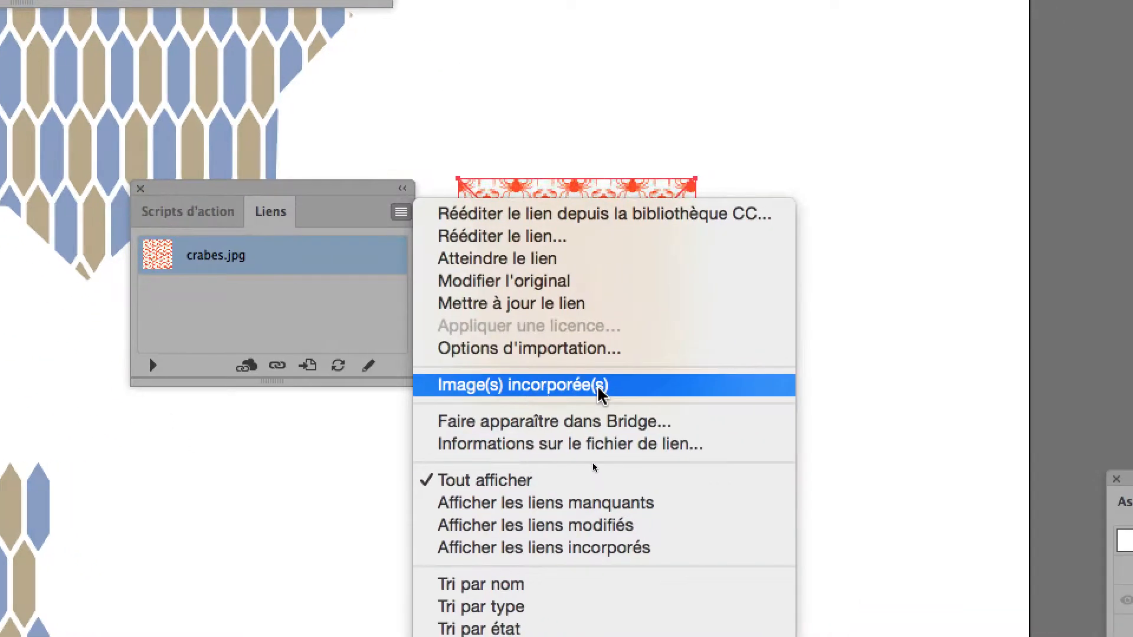
pyautogui.click(687, 409)
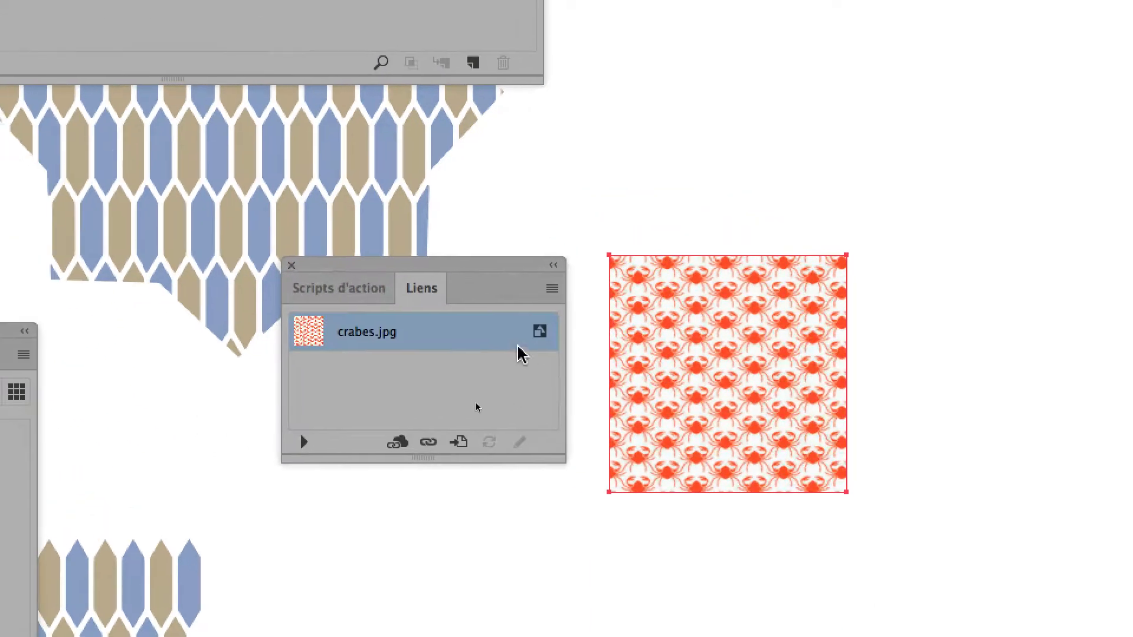
# Step: Add the embedded crab image to the swatches as a new pattern and move the Layers palette below the artwork
pyautogui.moveTo(560, 337); pyautogui.dragTo(0, 636)
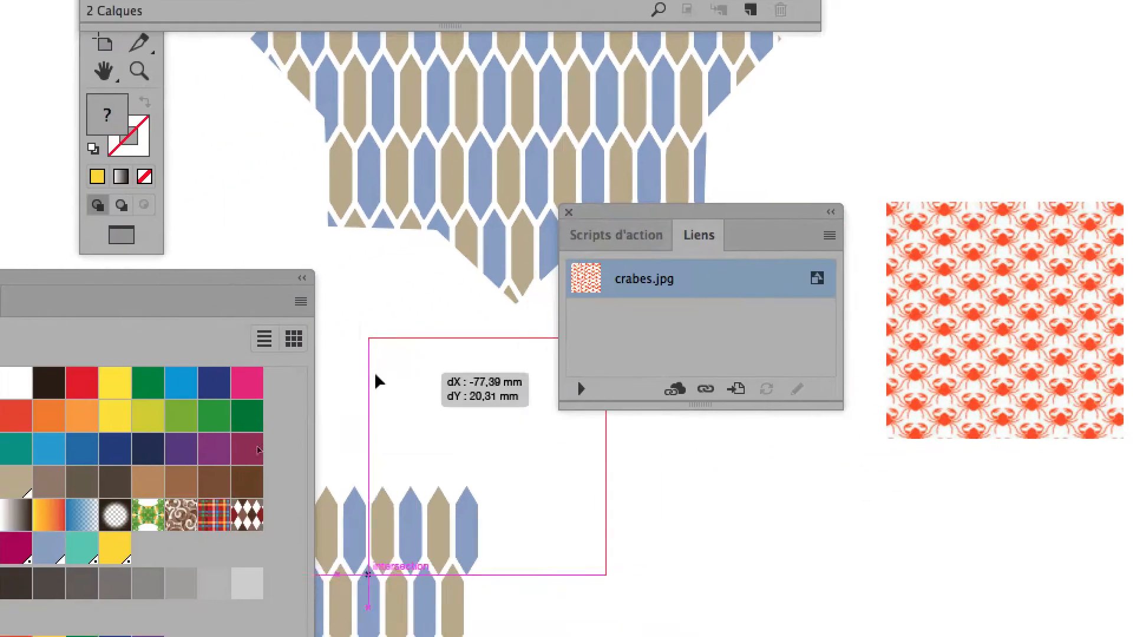
pyautogui.moveTo(301, 444); pyautogui.dragTo(301, 442)
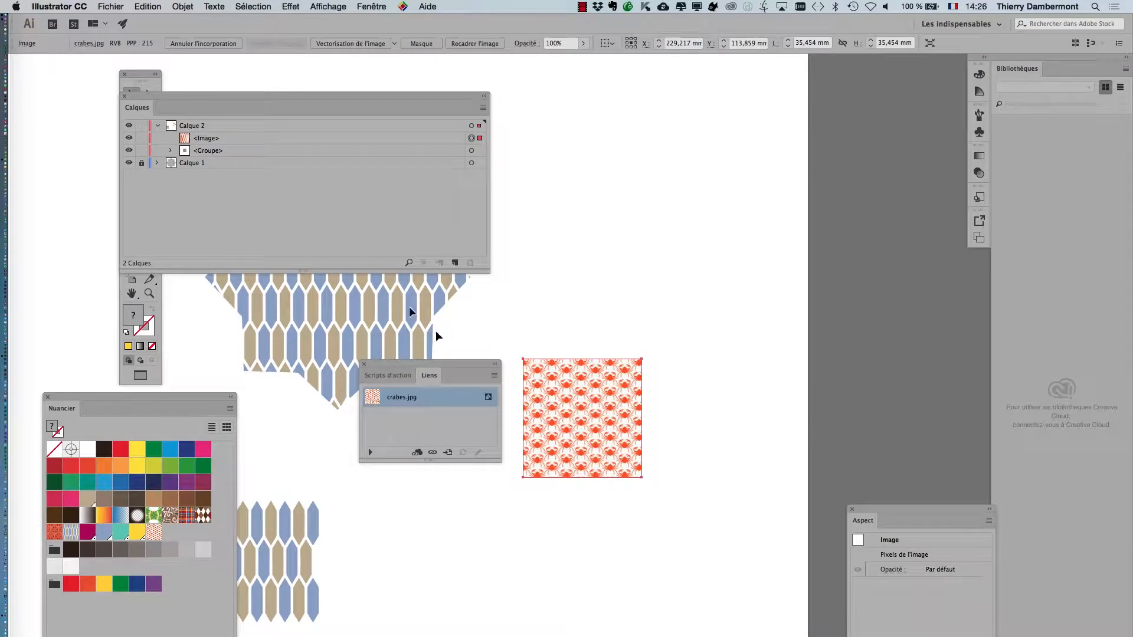
pyautogui.moveTo(164, 97); pyautogui.dragTo(519, 507)
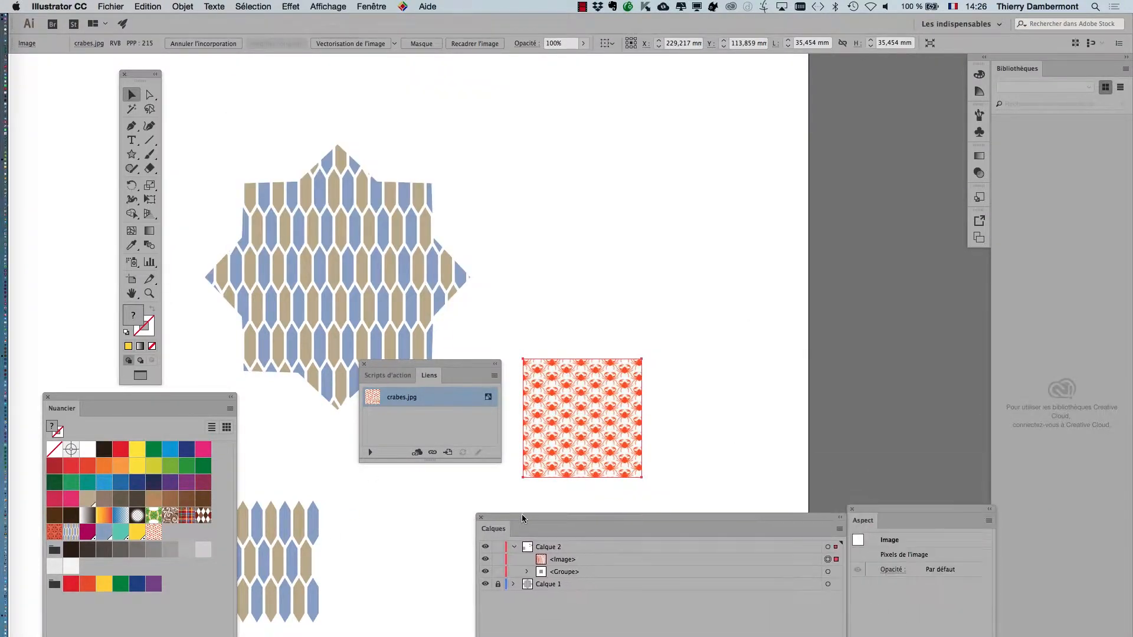
# Step: Draw a closed triangle filled with the crab pattern above the crab image using the Pen tool, its lower side about 68 mm long
pyautogui.click(132, 127)
pyautogui.click(533, 218)
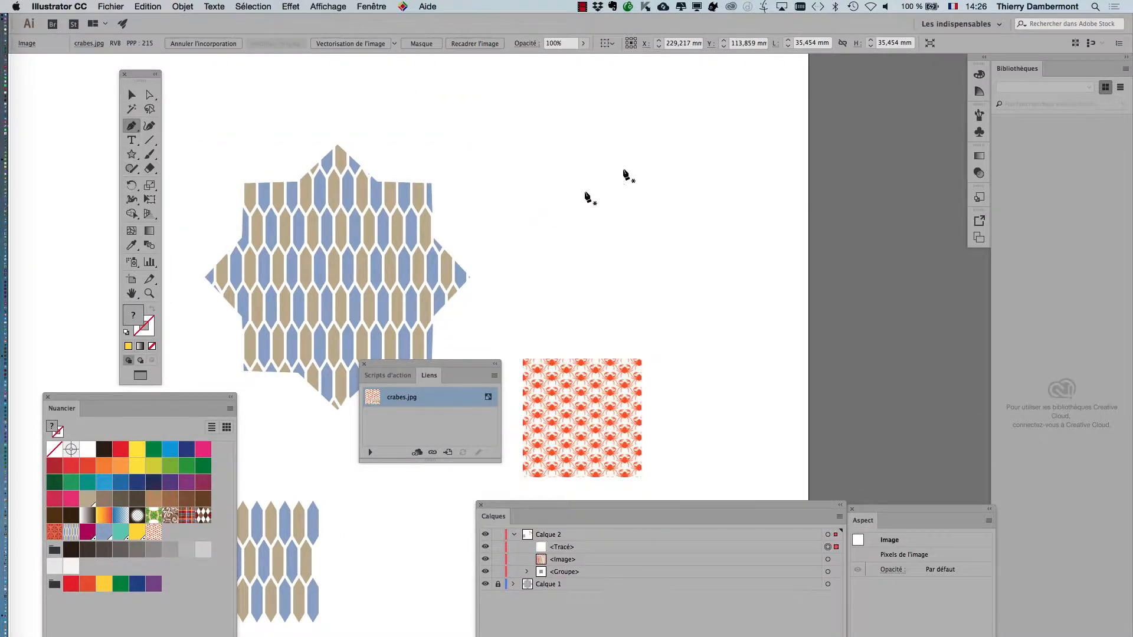
pyautogui.click(723, 95)
pyautogui.click(736, 320)
pyautogui.click(532, 218)
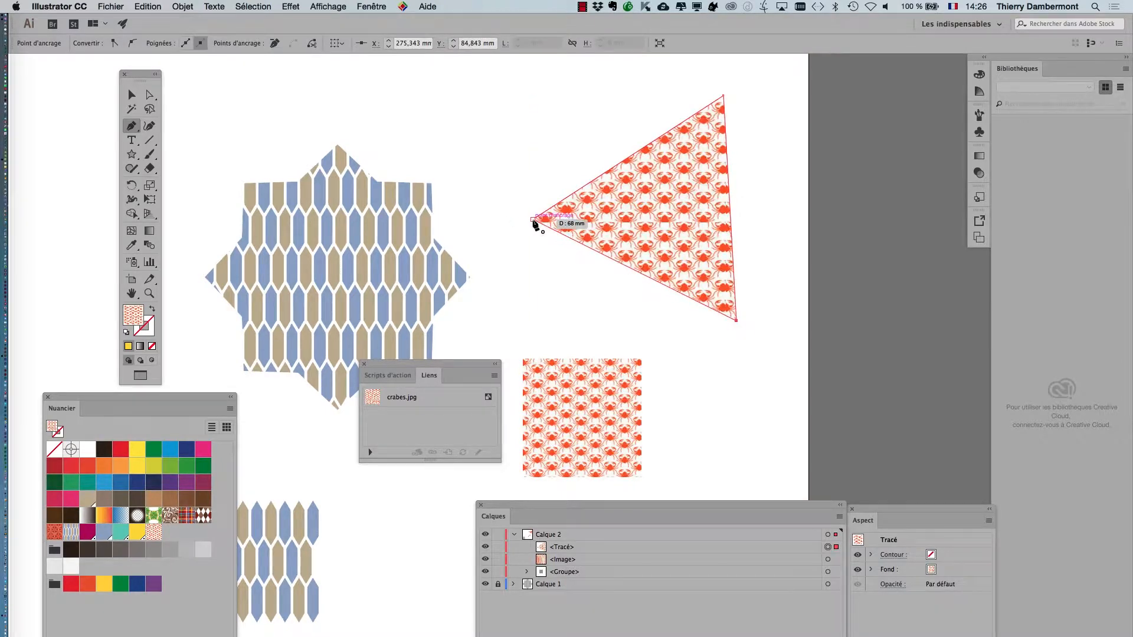
pyautogui.click(127, 95)
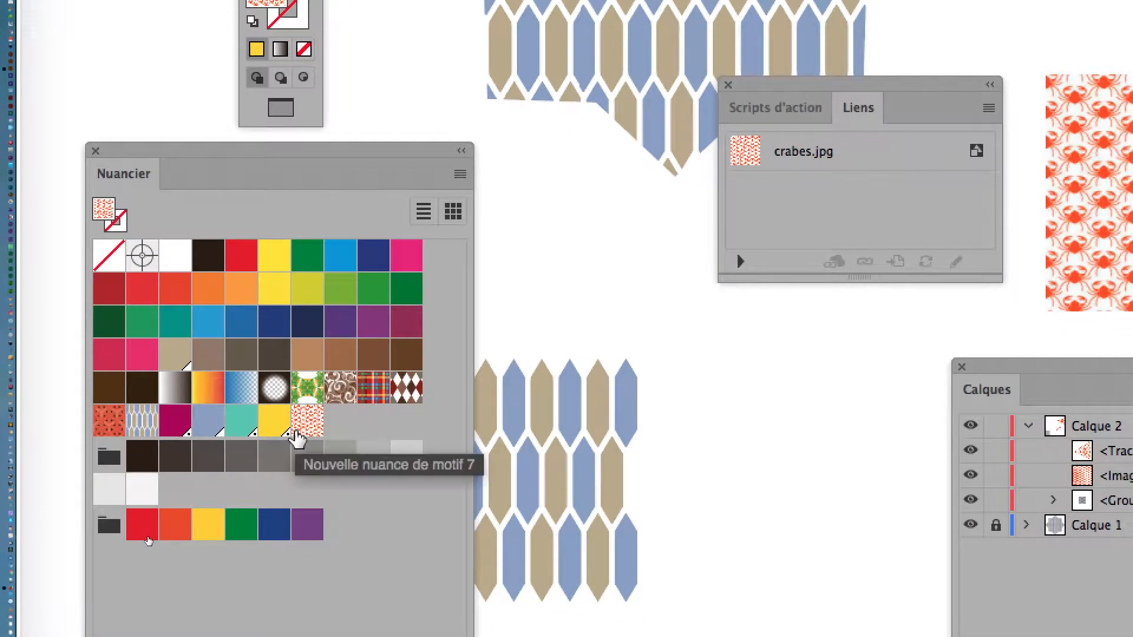
# Step: Move the swatches palette beside the triangle and fill the triangle with the Pompadour pattern swatch
pyautogui.click(297, 432)
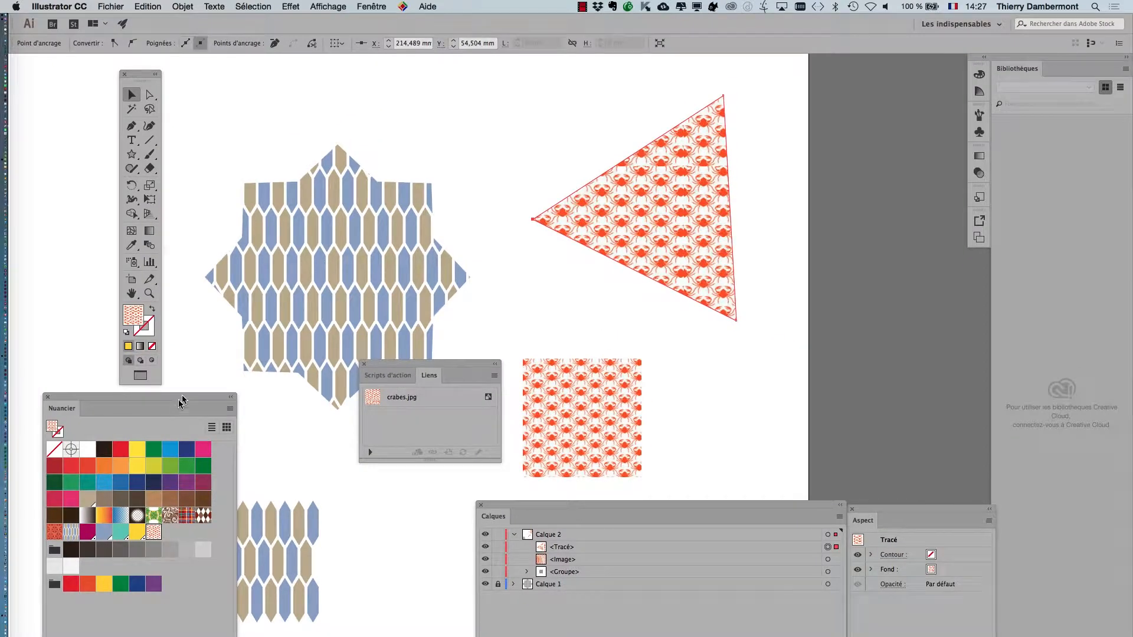
pyautogui.moveTo(181, 401); pyautogui.dragTo(569, 104)
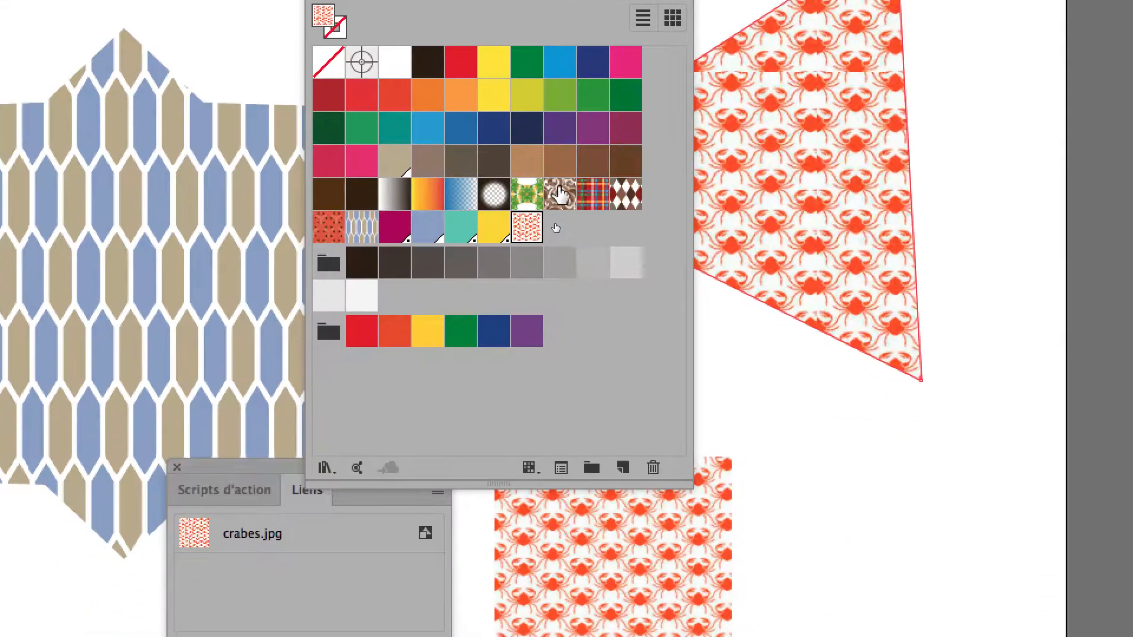
pyautogui.click(554, 348)
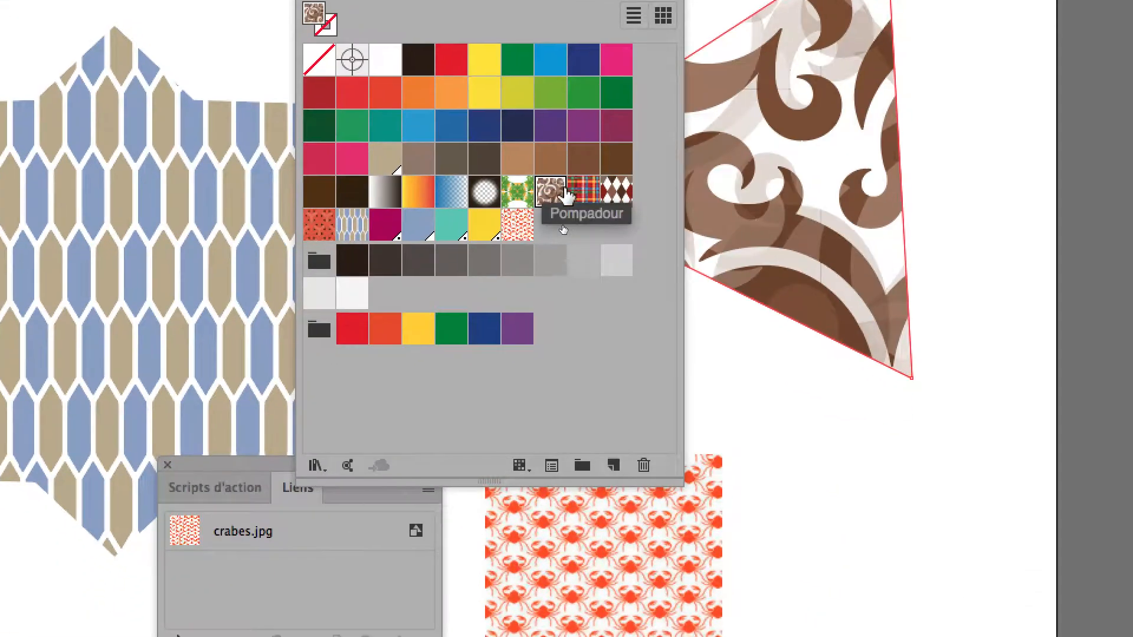
# Step: Try the tartan and diamond pattern swatches on the triangle and refill it with the crab pattern
pyautogui.click(583, 190)
pyautogui.click(616, 190)
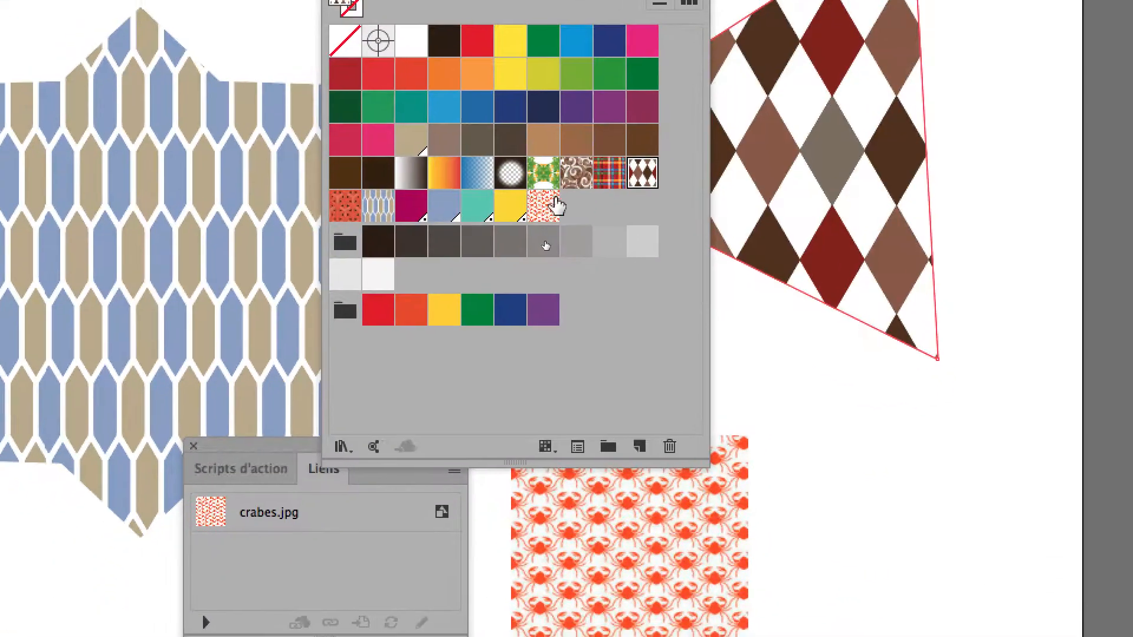
pyautogui.click(553, 200)
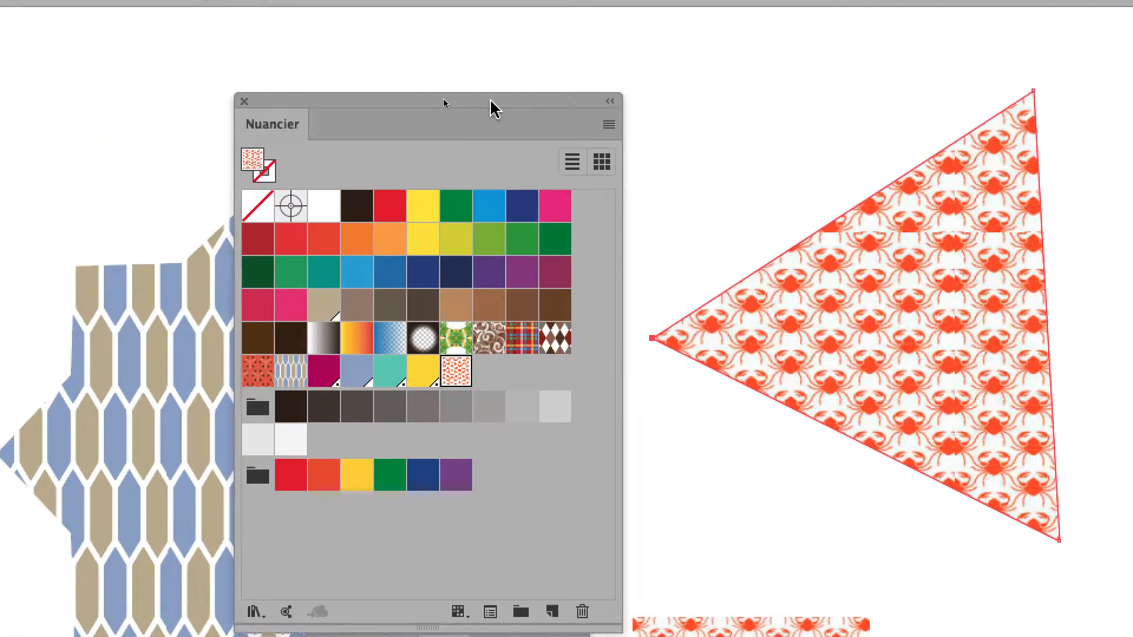
pyautogui.moveTo(490, 100); pyautogui.dragTo(476, 99)
# Step: Inspect the tile seams of the crab pattern in the triangle and move the crab image up closer below it
pyautogui.scroll(1, 992, 421)
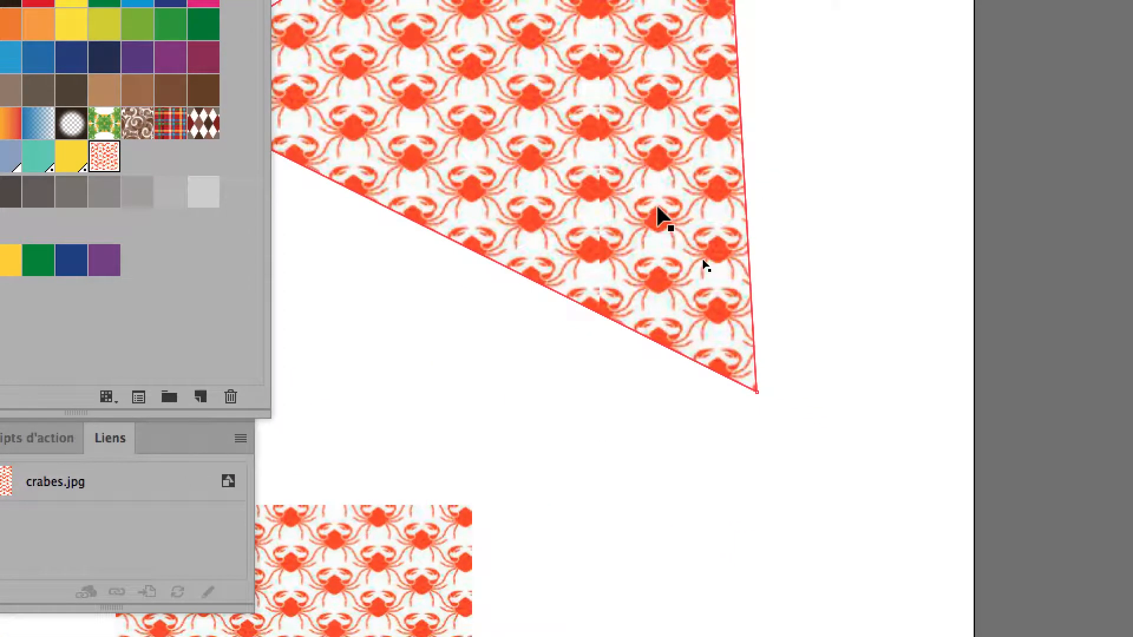
pyautogui.scroll(1, 659, 208)
pyautogui.press('space')
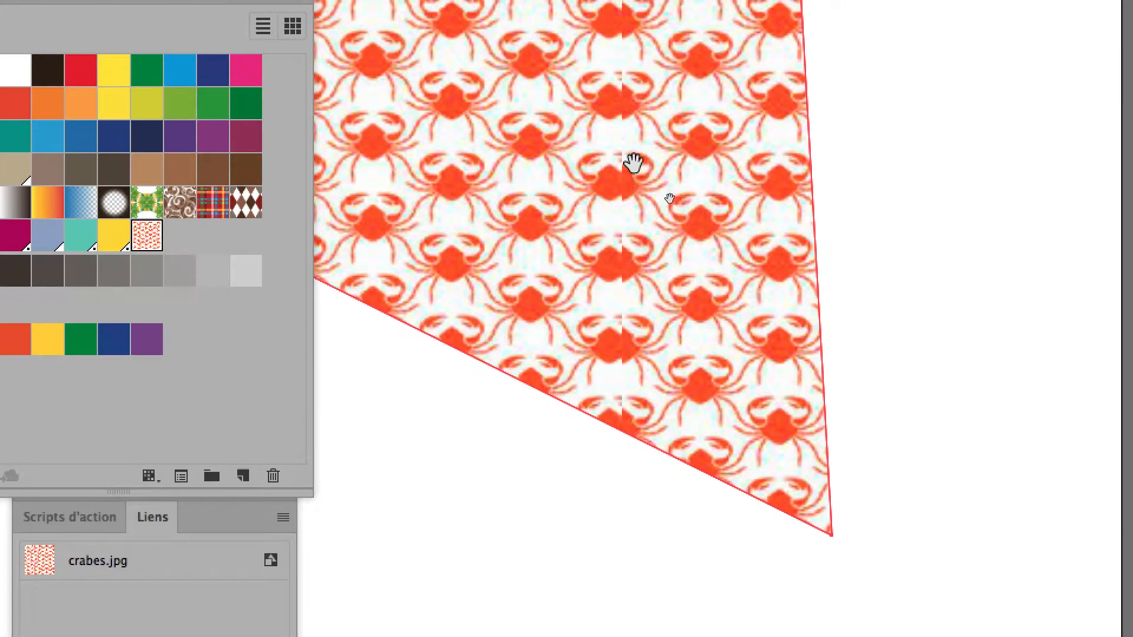
pyautogui.moveTo(592, 84); pyautogui.dragTo(678, 312)
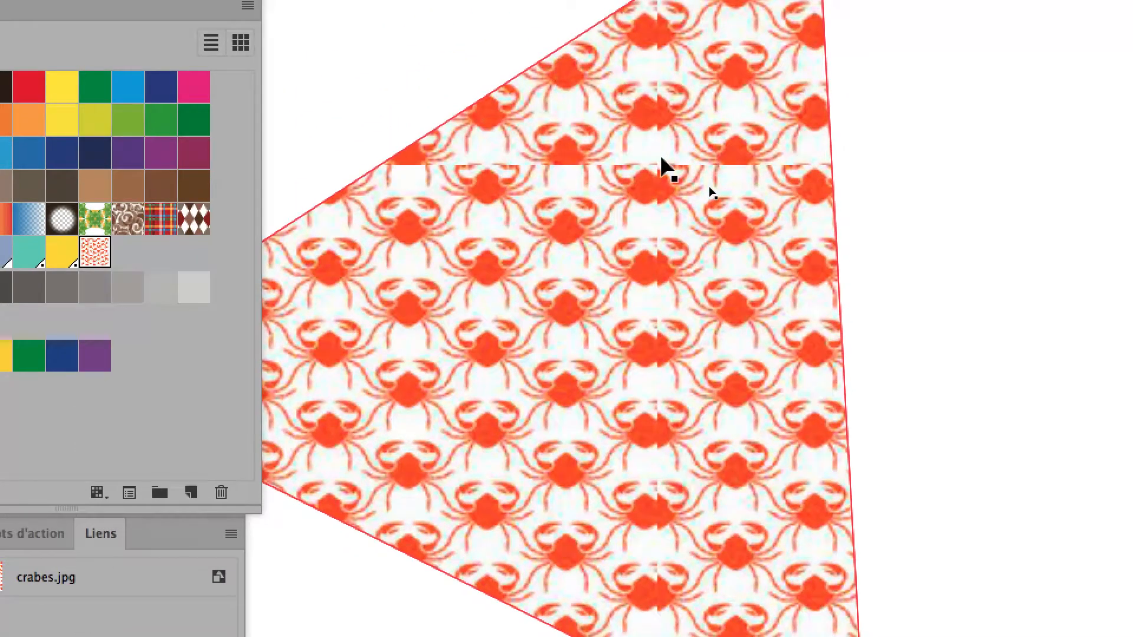
pyautogui.scroll(-1, 655, 169)
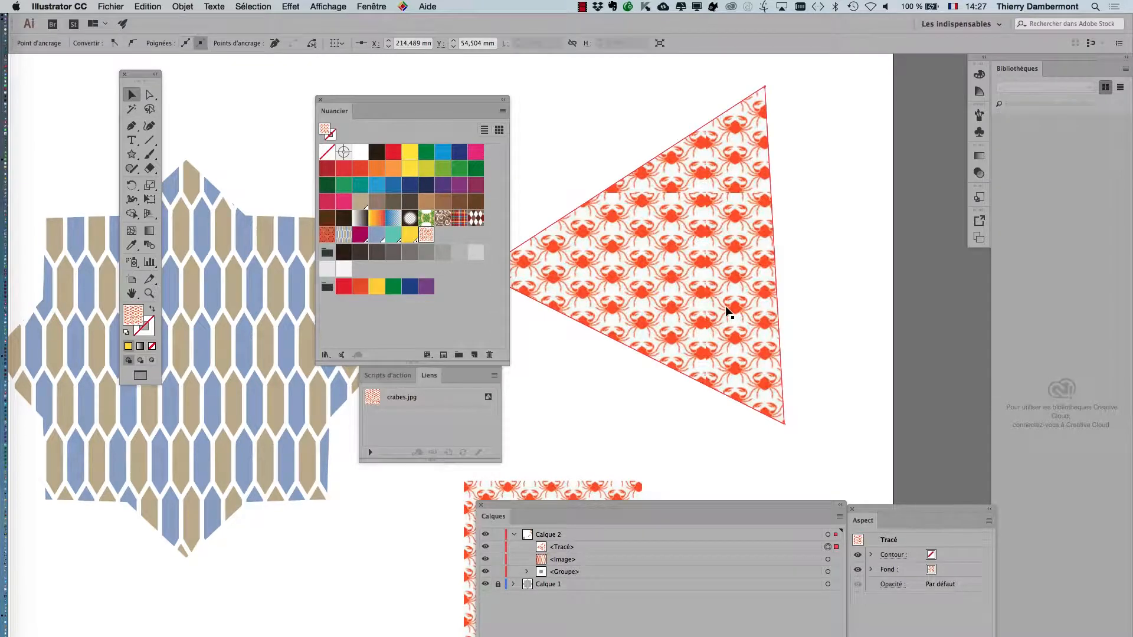
pyautogui.scroll(-1, 729, 312)
pyautogui.click(626, 436)
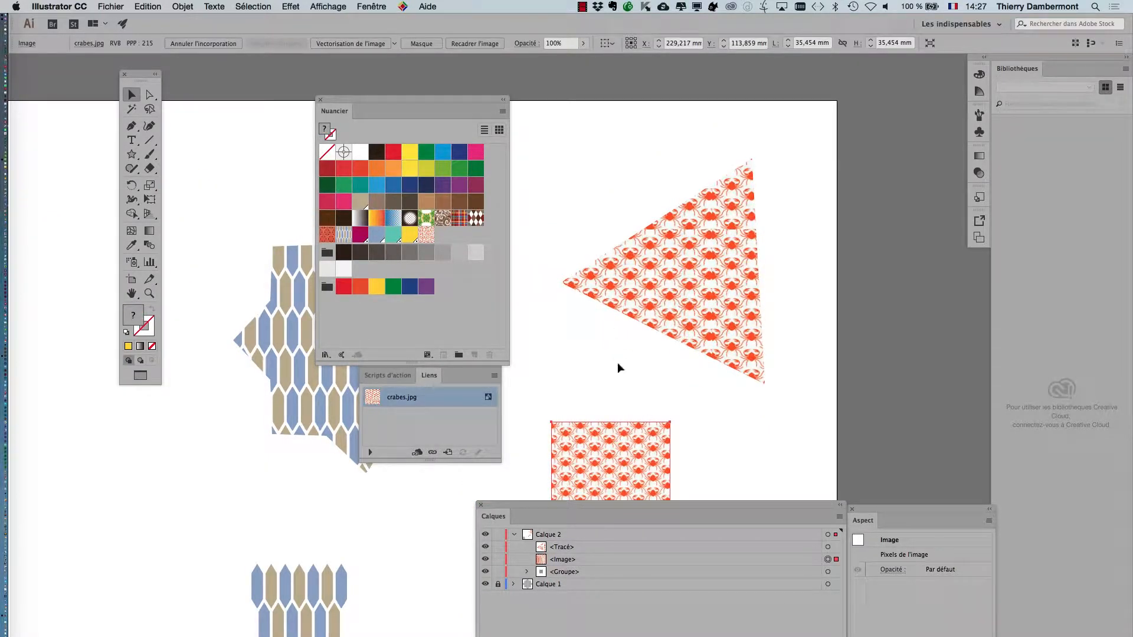
pyautogui.scroll(2, 608, 448)
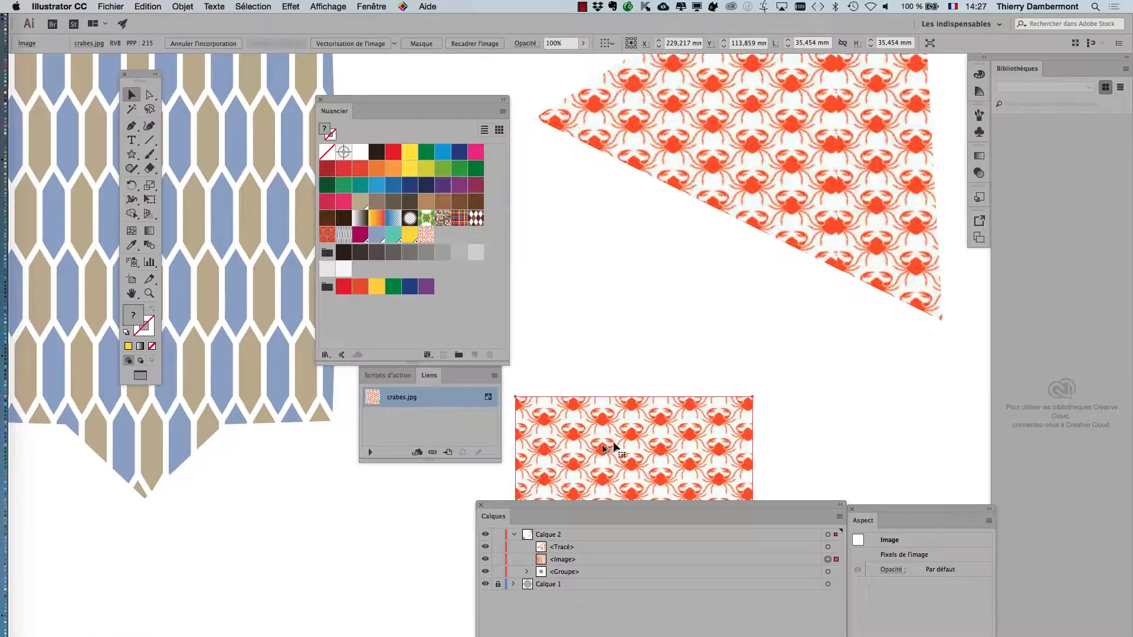
pyautogui.moveTo(614, 443); pyautogui.dragTo(652, 347)
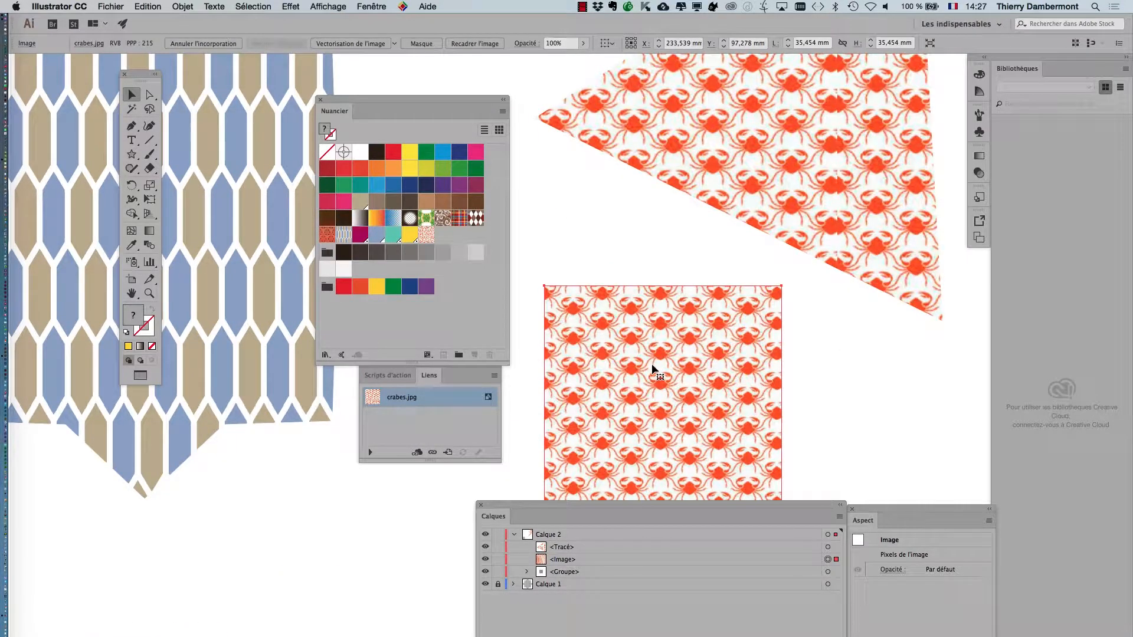
# Step: Switch to Firefox and open the blue flower pattern at full size from the seamless pattern "public domain" image results
pyautogui.press('super+Tab')
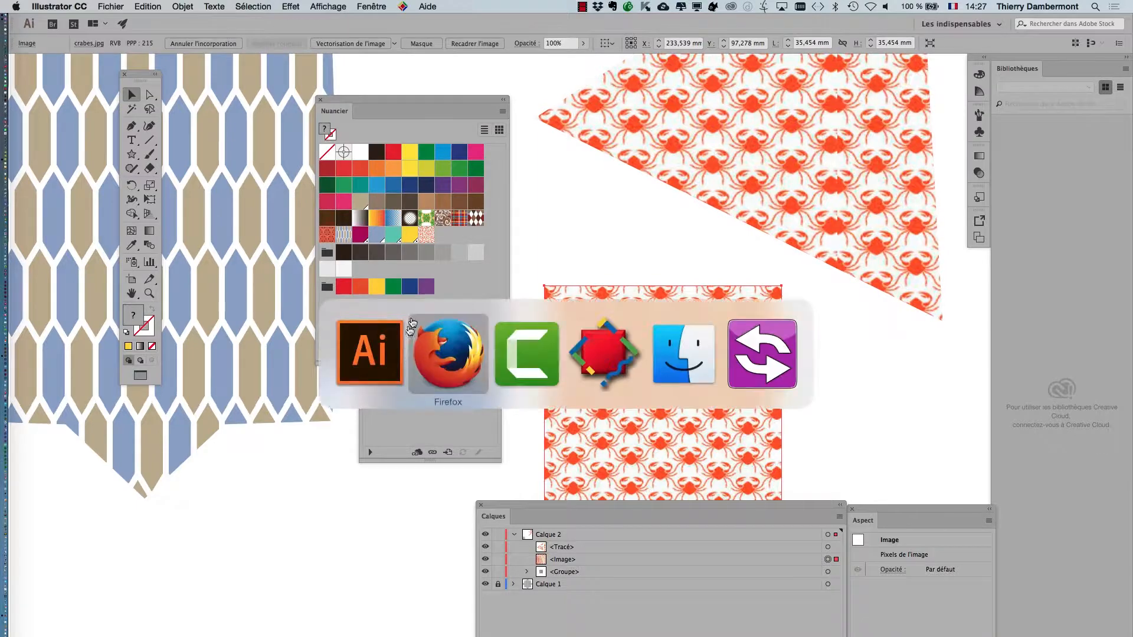
pyautogui.click(471, 352)
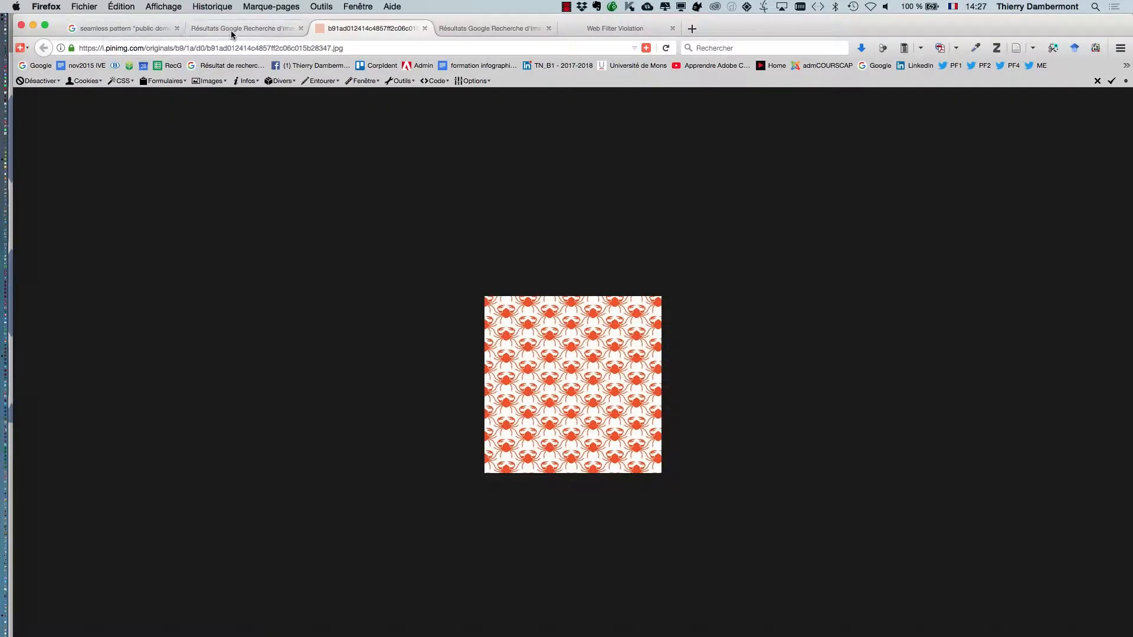
pyautogui.click(231, 31)
pyautogui.click(121, 33)
pyautogui.scroll(-5, 634, 354)
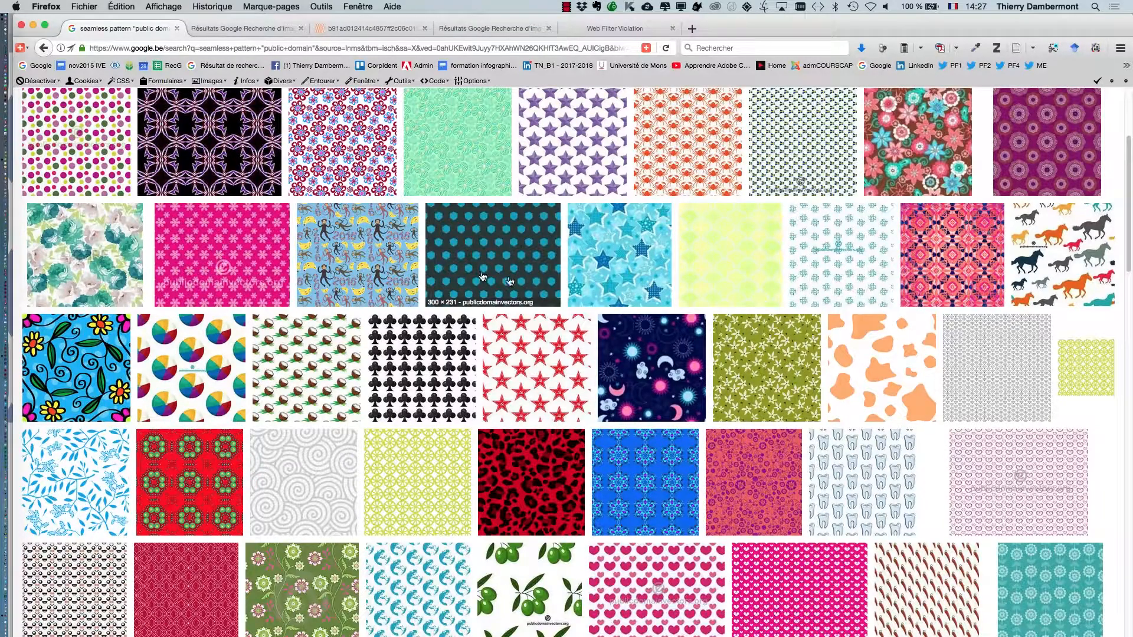
pyautogui.scroll(-2, 331, 259)
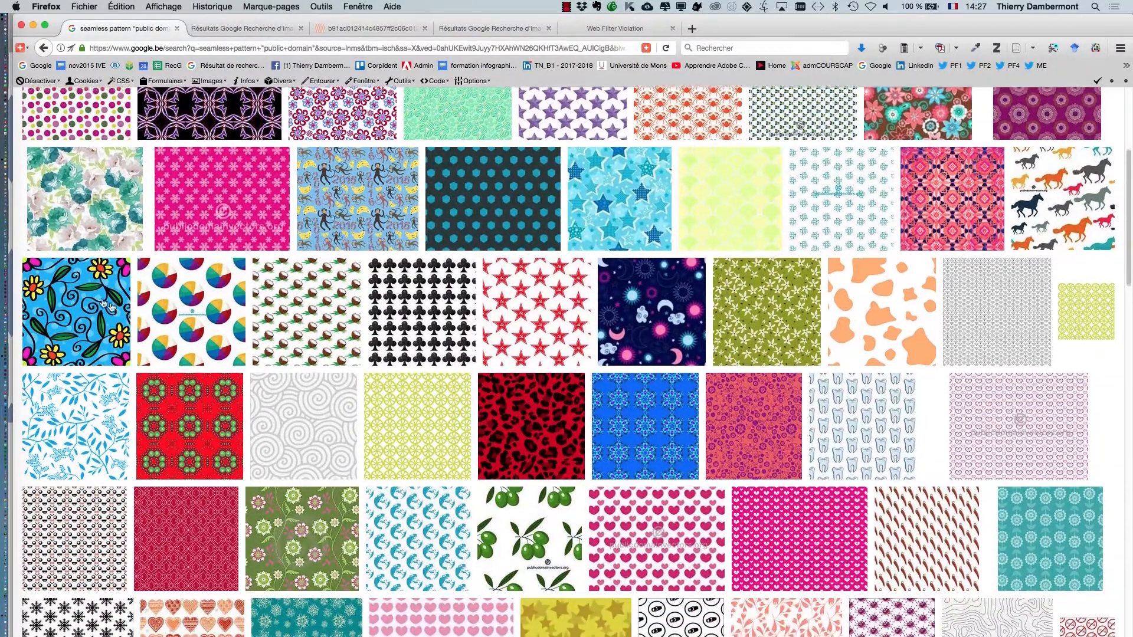
pyautogui.keyDown('super'); pyautogui.click(108, 305); pyautogui.keyUp('super')
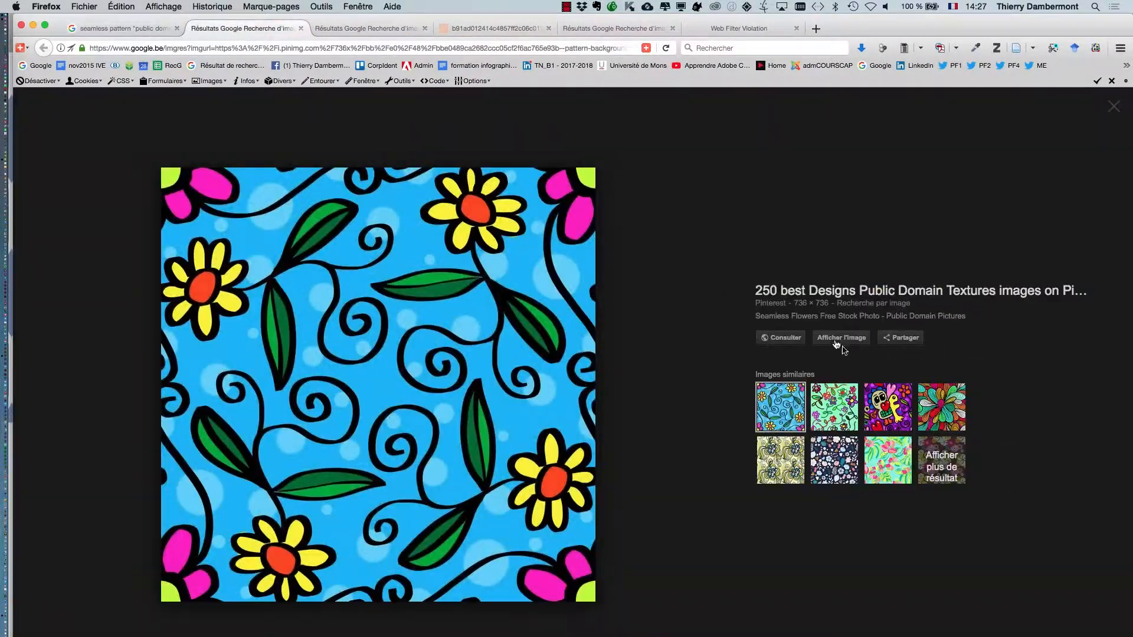
pyautogui.click(836, 343)
# Step: Save the flower image as abstract-flowers.jpg in the JOUR 4 IVE folder
pyautogui.rightClick(581, 314)
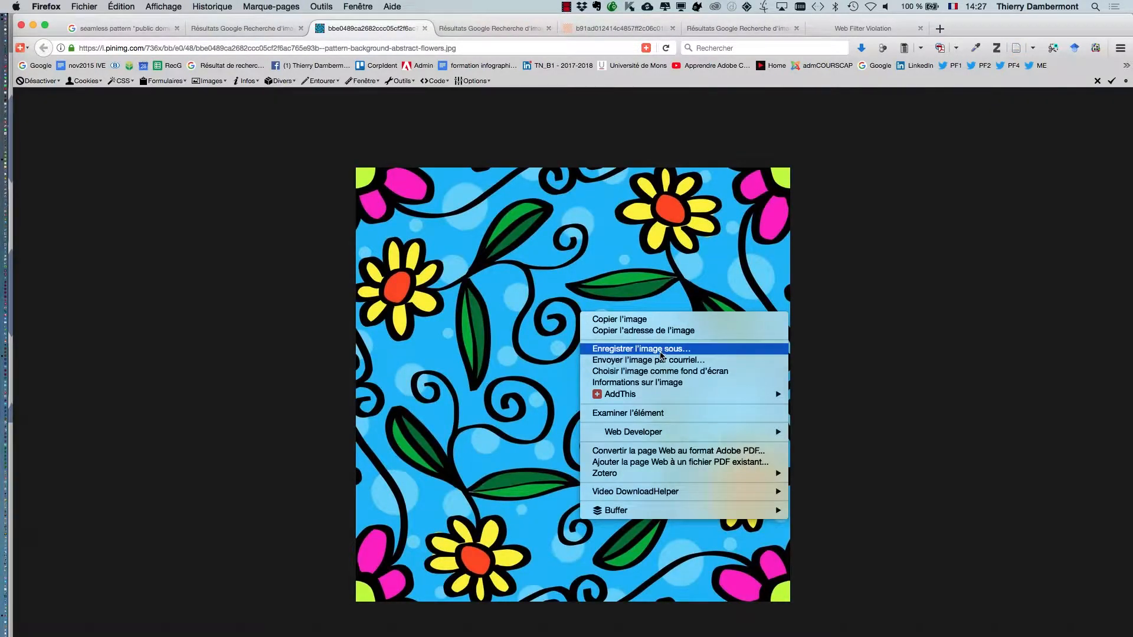
pyautogui.click(661, 353)
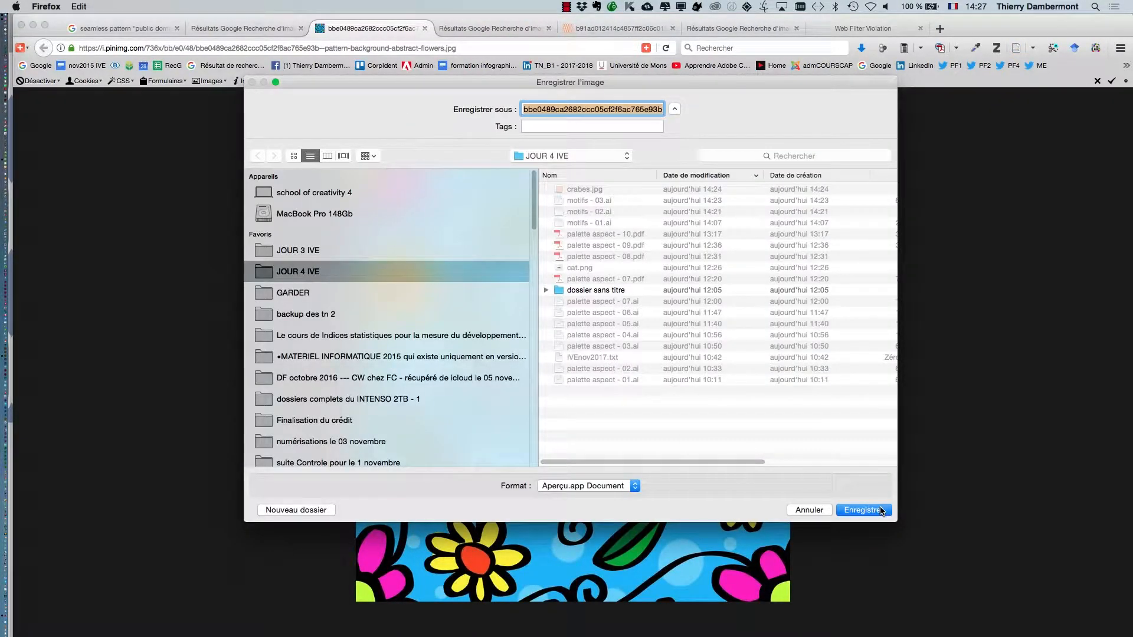
pyautogui.click(630, 107)
pyautogui.moveTo(641, 108); pyautogui.dragTo(579, 76)
pyautogui.press('BackSpace')
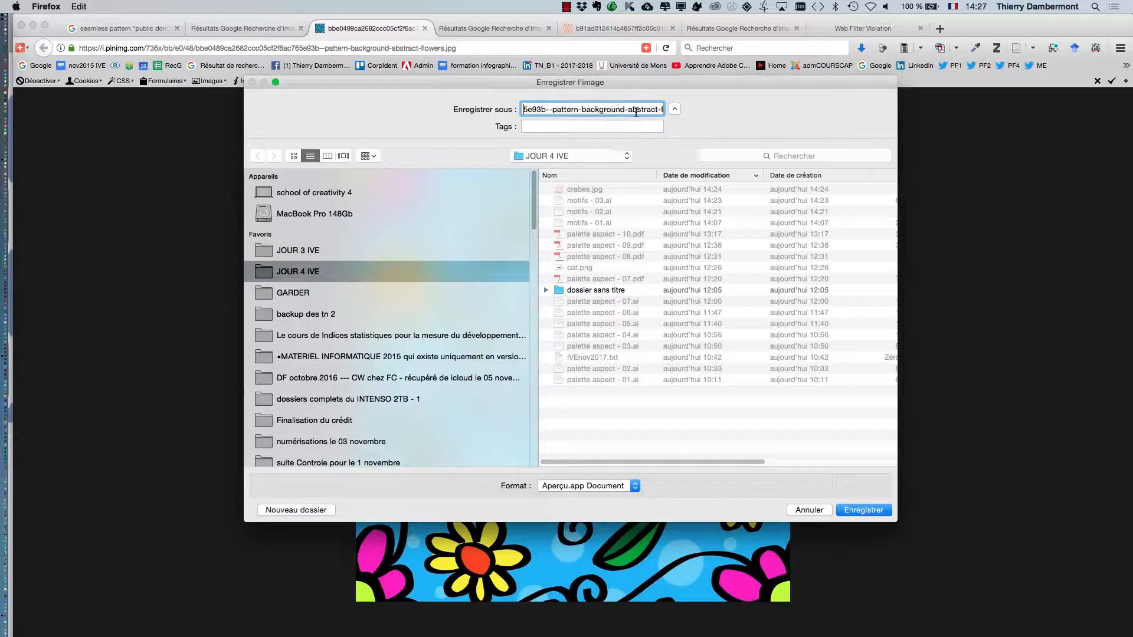
pyautogui.moveTo(636, 110); pyautogui.dragTo(601, 94)
pyautogui.press('BackSpace')
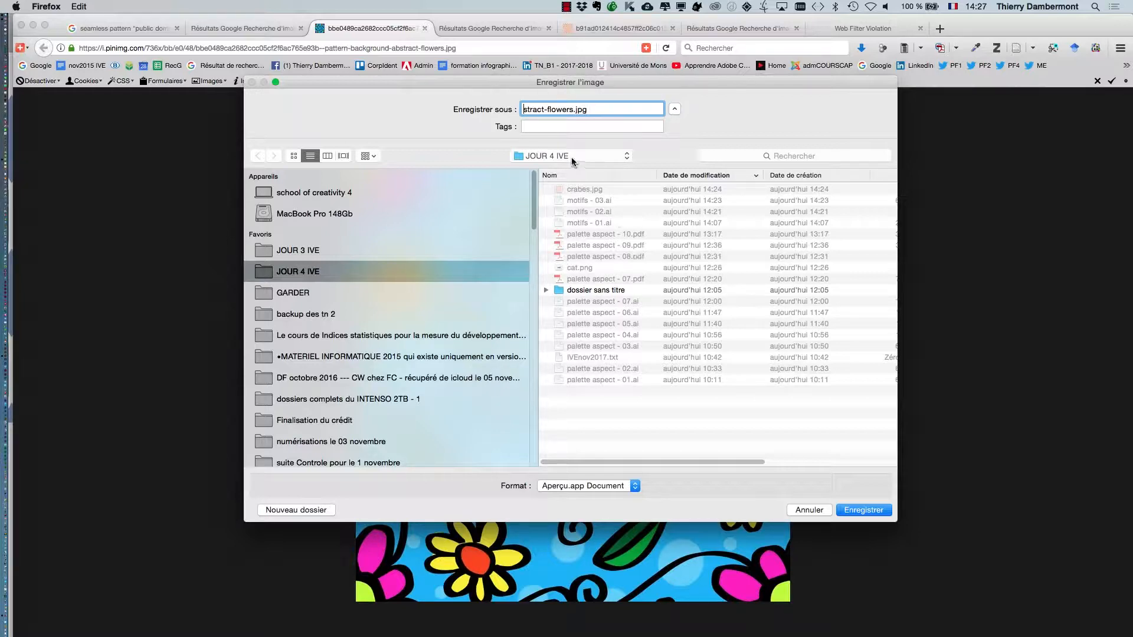
pyautogui.write('ab')
pyautogui.click(863, 511)
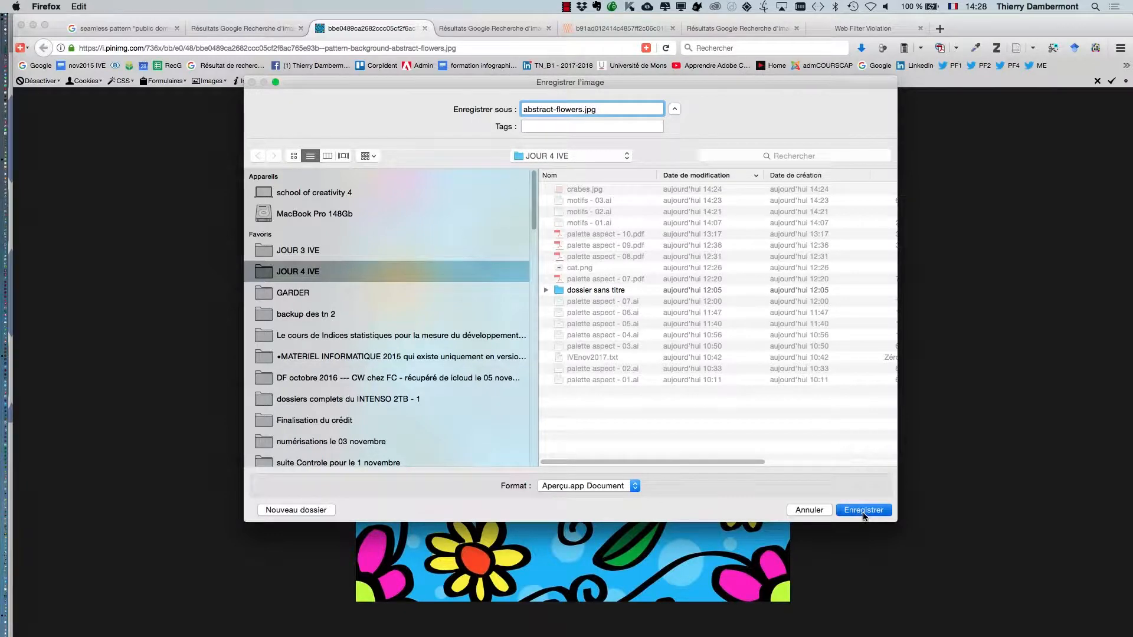
# Step: Switch back to Illustrator, delete the crab image and move the swatches, Links and Layers palettes away from the triangle
pyautogui.press('super+Tab')
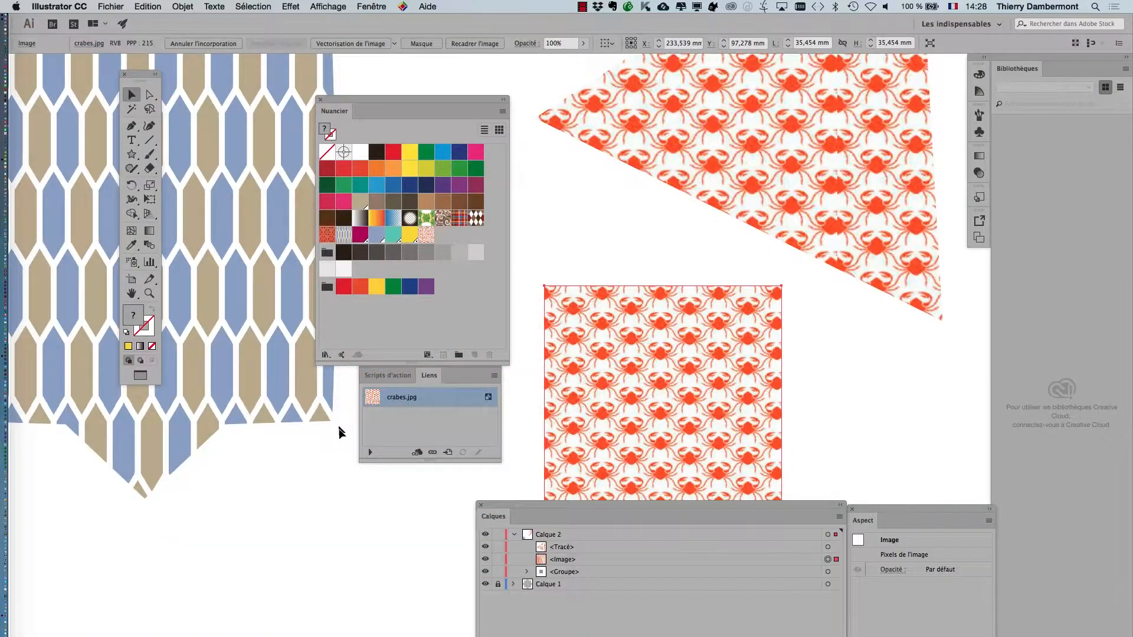
pyautogui.scroll(-2, 339, 432)
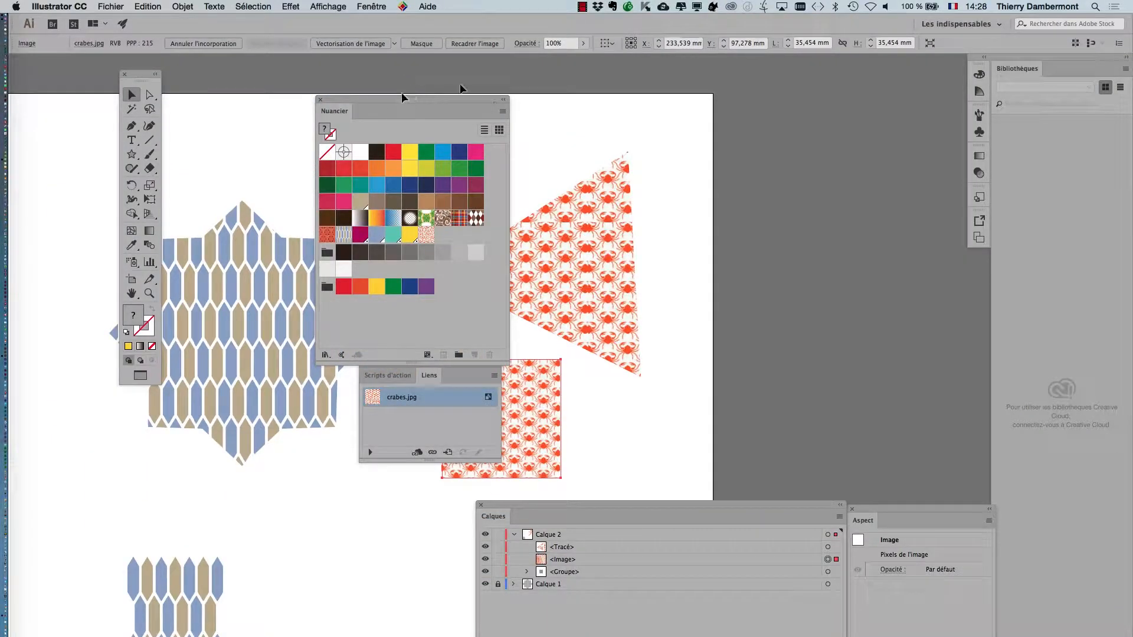
pyautogui.moveTo(402, 97); pyautogui.dragTo(782, 98)
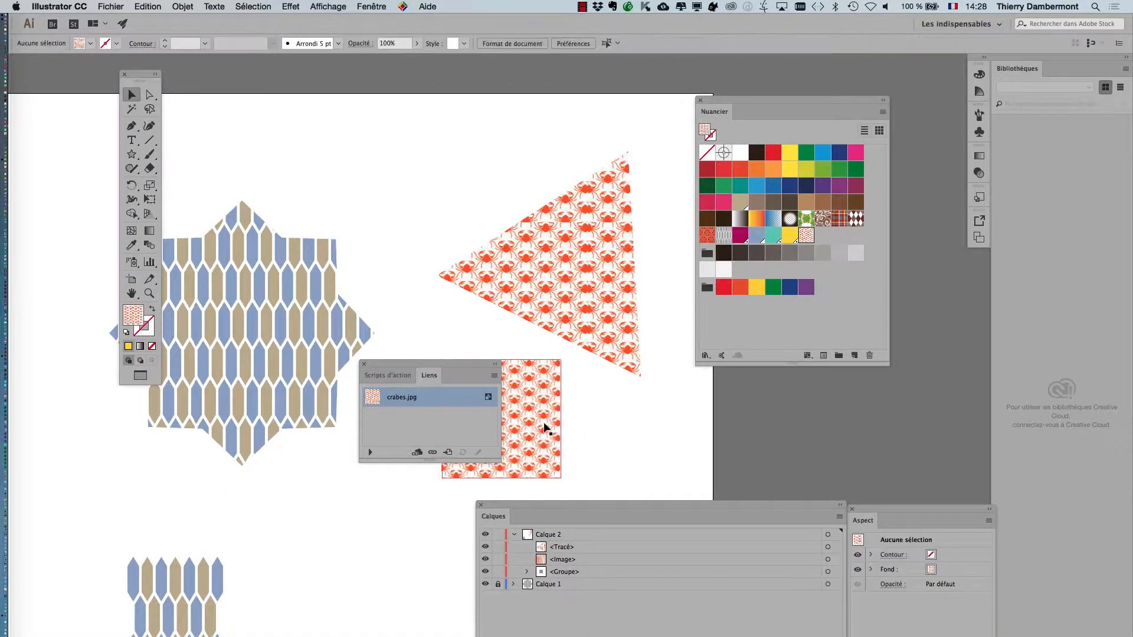
pyautogui.press('Delete')
pyautogui.moveTo(462, 367); pyautogui.dragTo(112, 511)
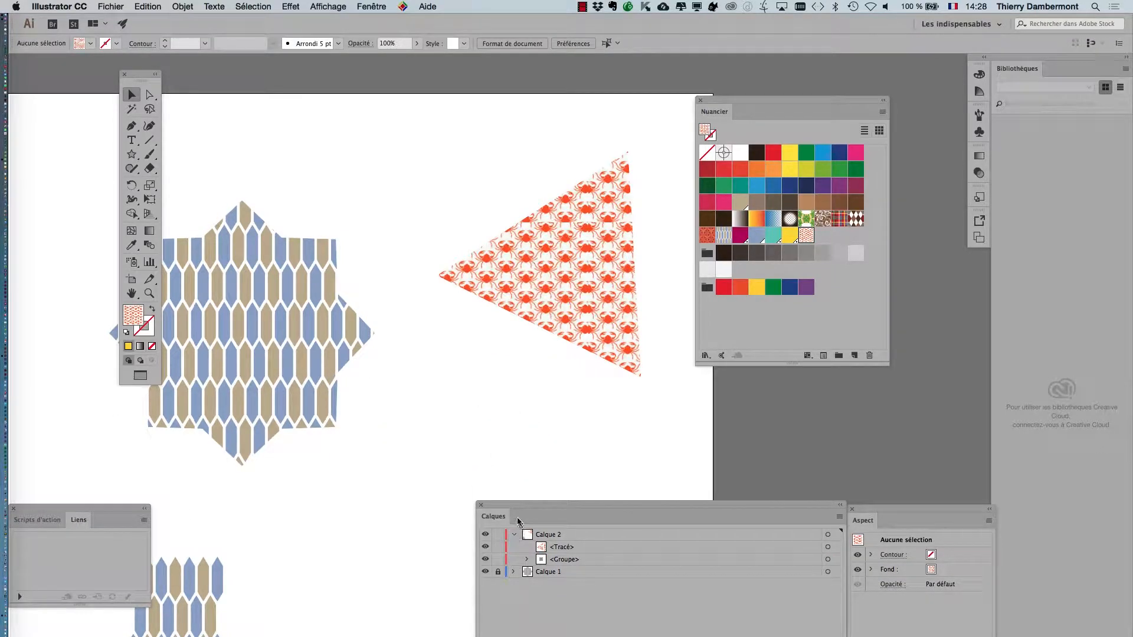
pyautogui.moveTo(519, 506); pyautogui.dragTo(739, 456)
# Step: Import abstract-flowers.jpg and place it below the triangle as a square about 39.5 mm wide
pyautogui.click(110, 7)
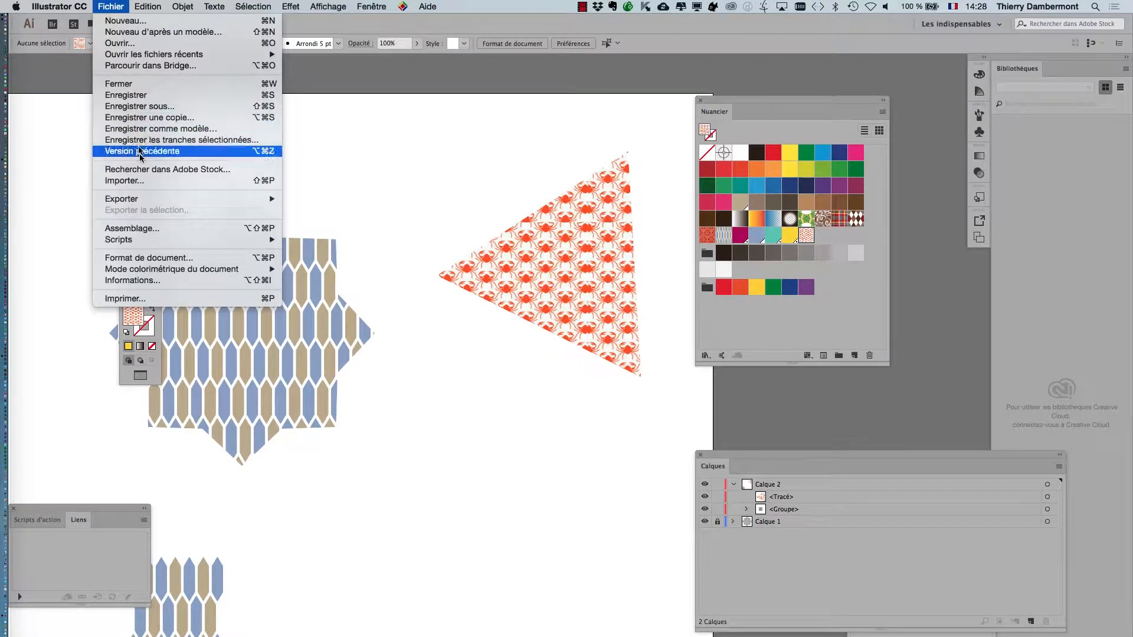
pyautogui.click(148, 183)
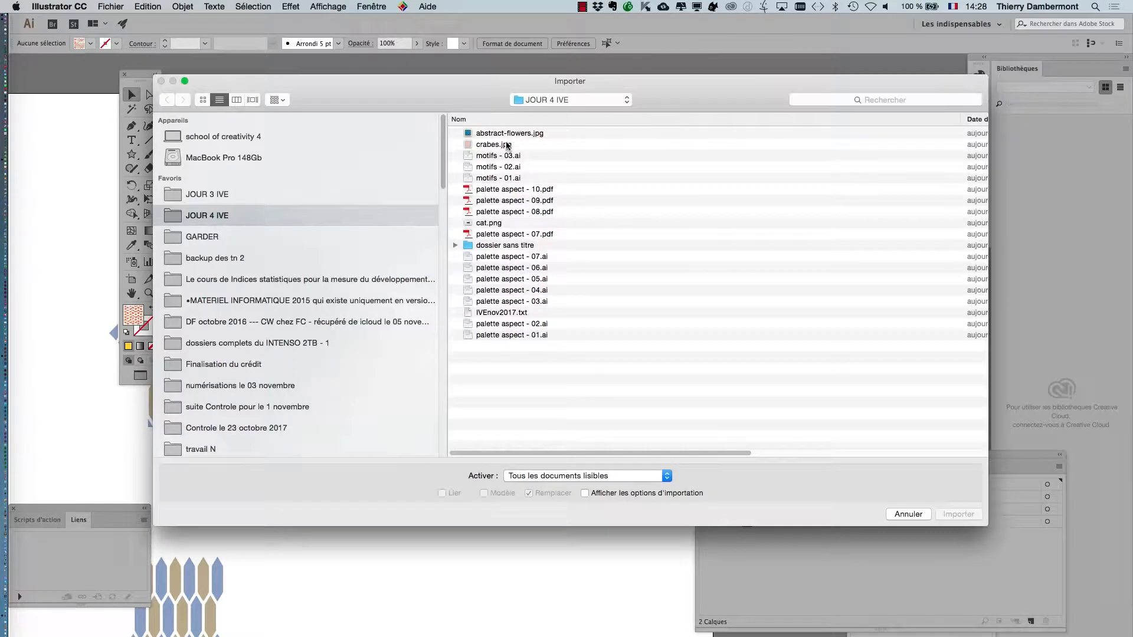
pyautogui.click(956, 514)
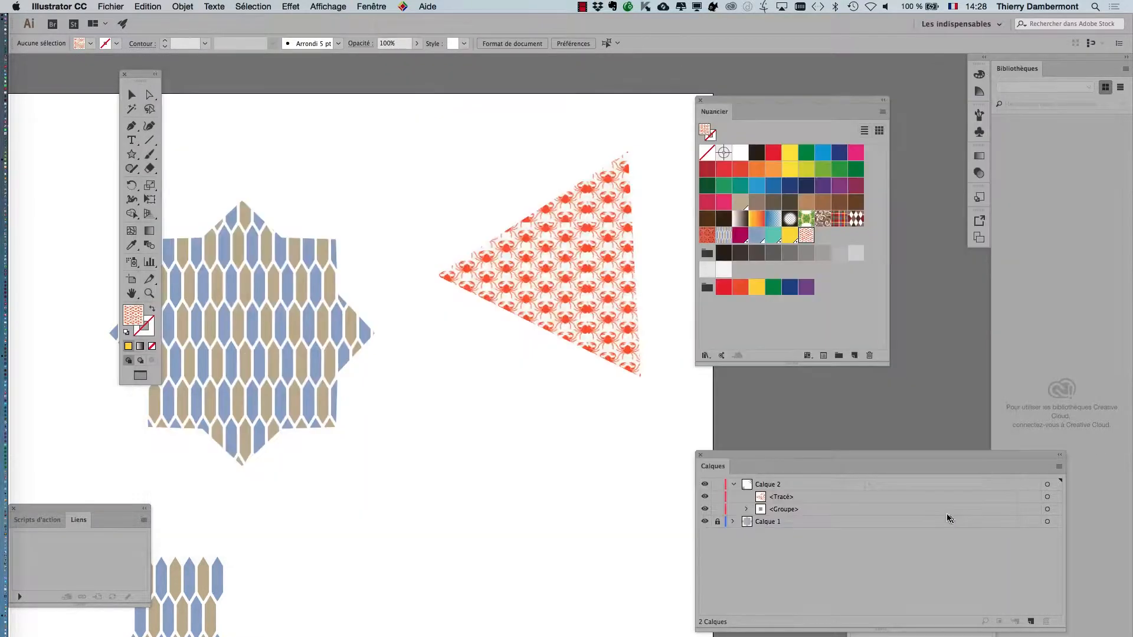
pyautogui.moveTo(374, 412); pyautogui.dragTo(508, 543)
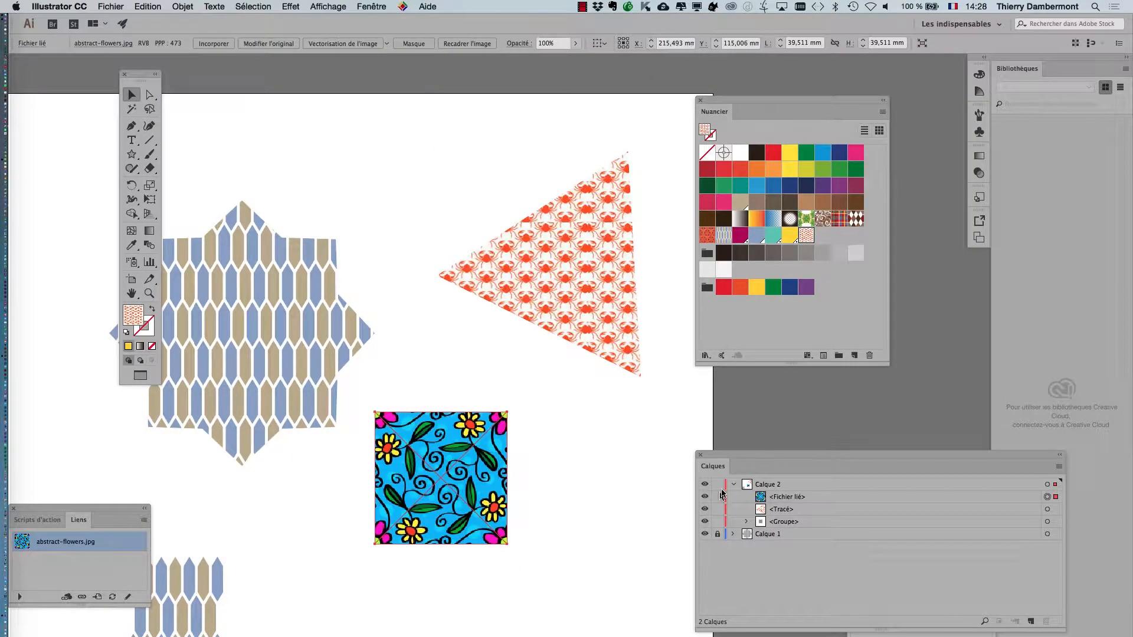
# Step: Move the Layers palette out of the way, bring the Links palette above the flower image and embed abstract-flowers.jpg
pyautogui.moveTo(993, 459); pyautogui.dragTo(566, 636)
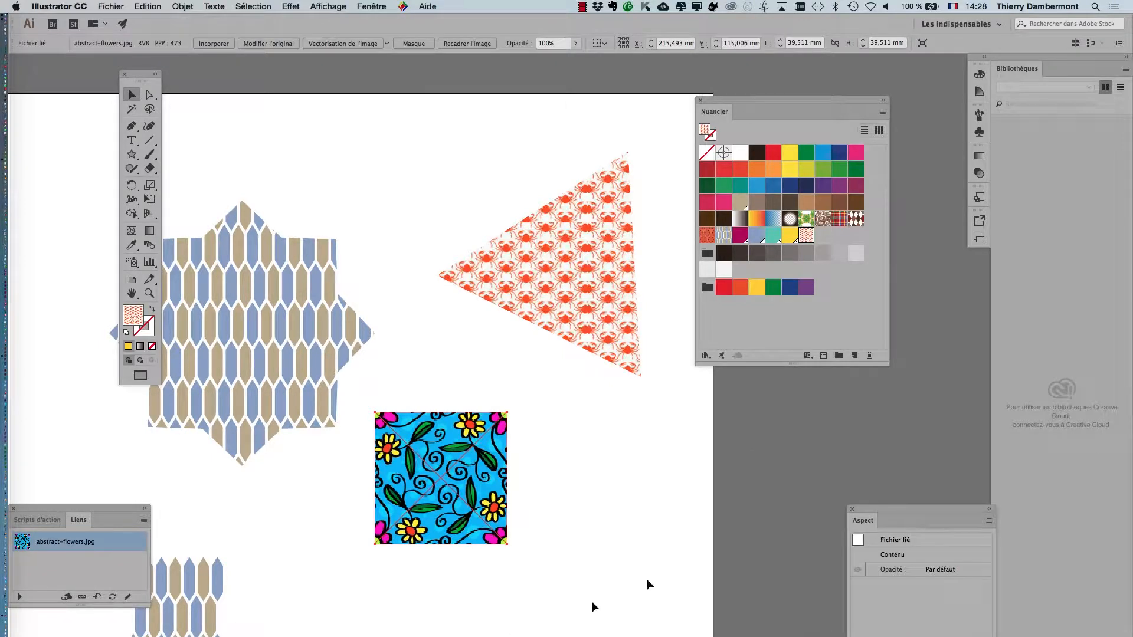
pyautogui.click(372, 6)
pyautogui.click(70, 434)
pyautogui.moveTo(83, 510); pyautogui.dragTo(484, 283)
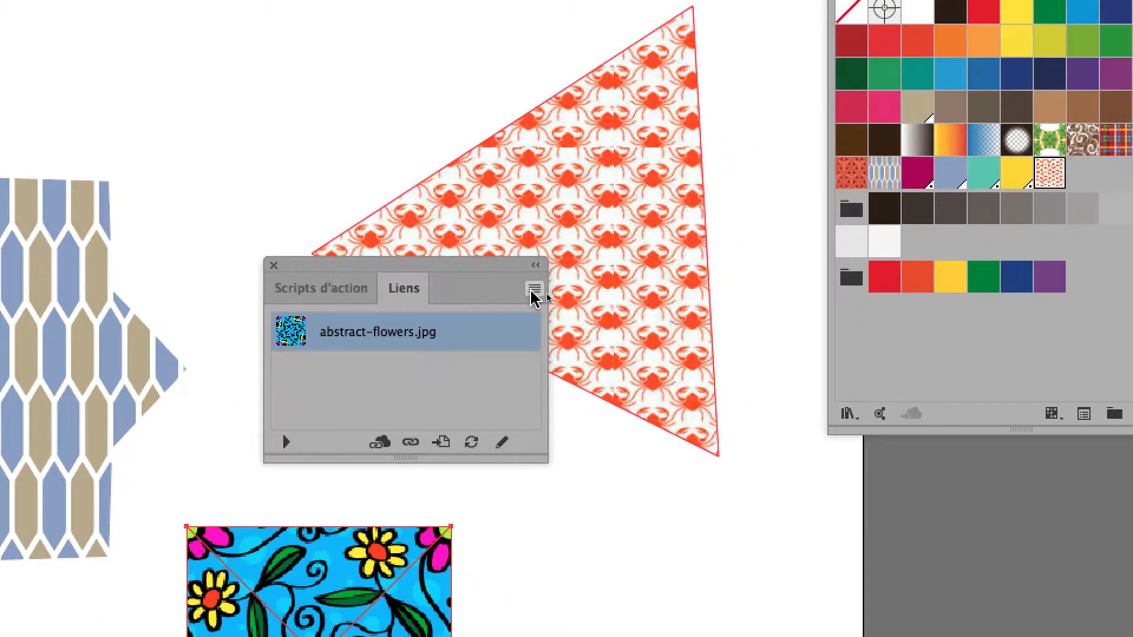
pyautogui.click(585, 296)
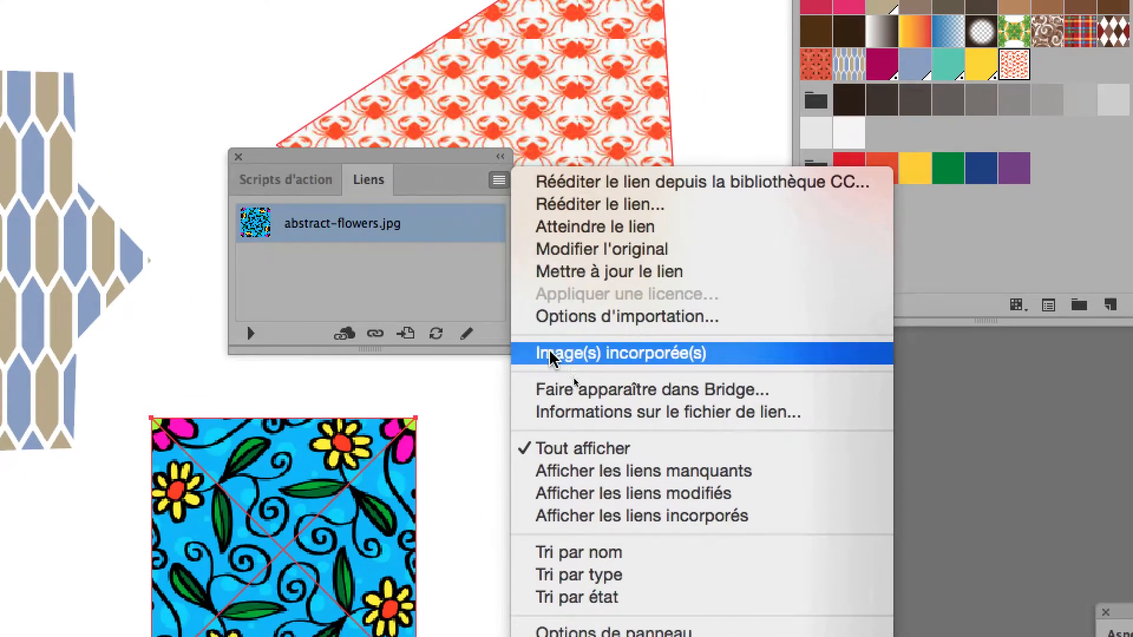
pyautogui.click(588, 464)
# Step: Add the embedded flower image to the swatches as a new pattern and fill the triangle with it
pyautogui.scroll(2, 388, 485)
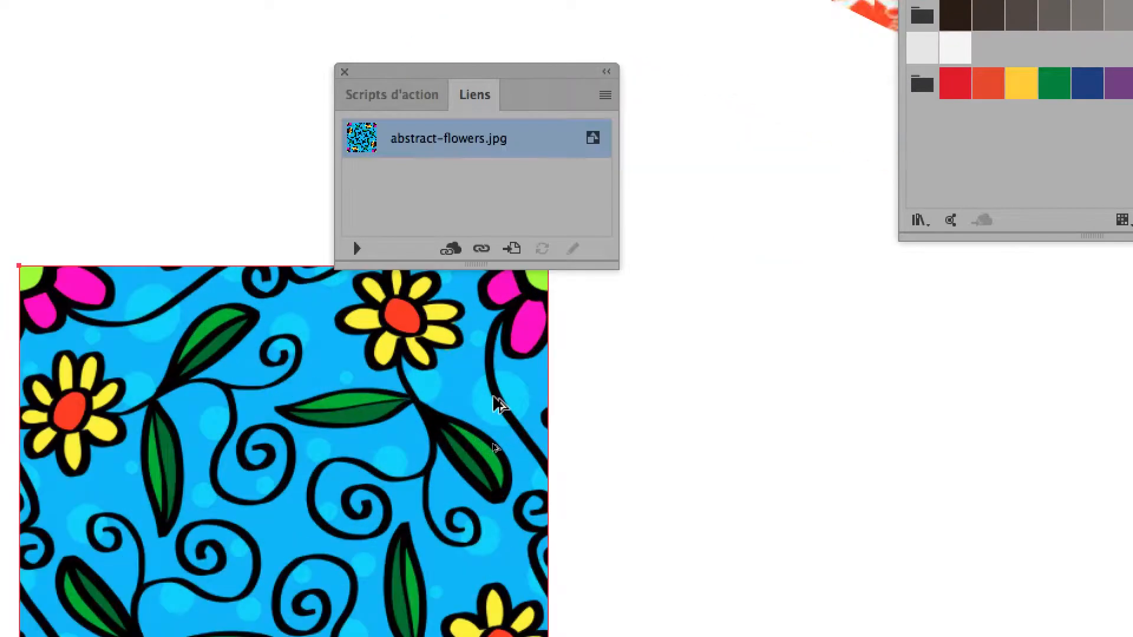
pyautogui.scroll(-1, 388, 484)
pyautogui.scroll(-1, 495, 404)
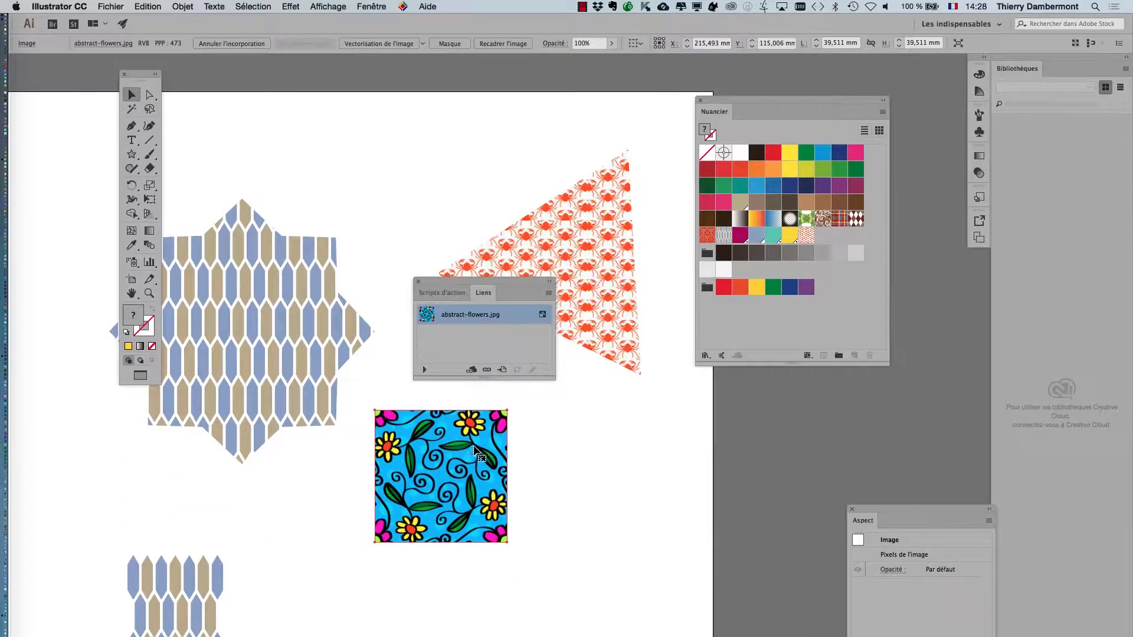
pyautogui.moveTo(475, 450); pyautogui.dragTo(845, 243)
pyautogui.click(575, 211)
pyautogui.click(823, 235)
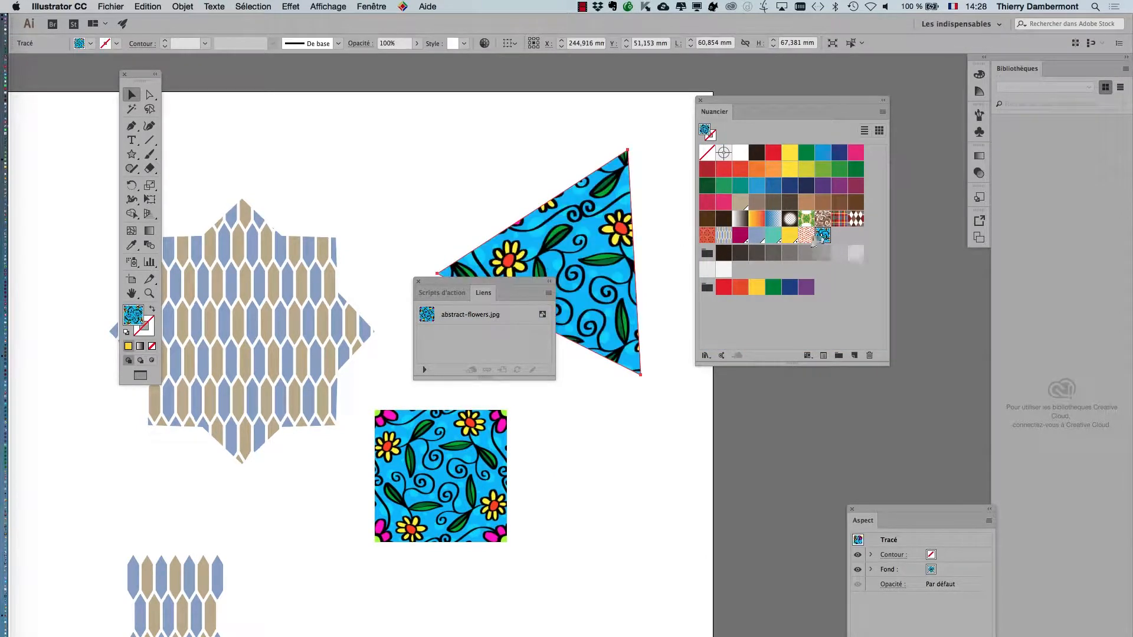
# Step: Move the Links palette clear of the triangle and enlarge the triangle with Free Transform to about 131 by 145 mm
pyautogui.moveTo(483, 276); pyautogui.dragTo(245, 226)
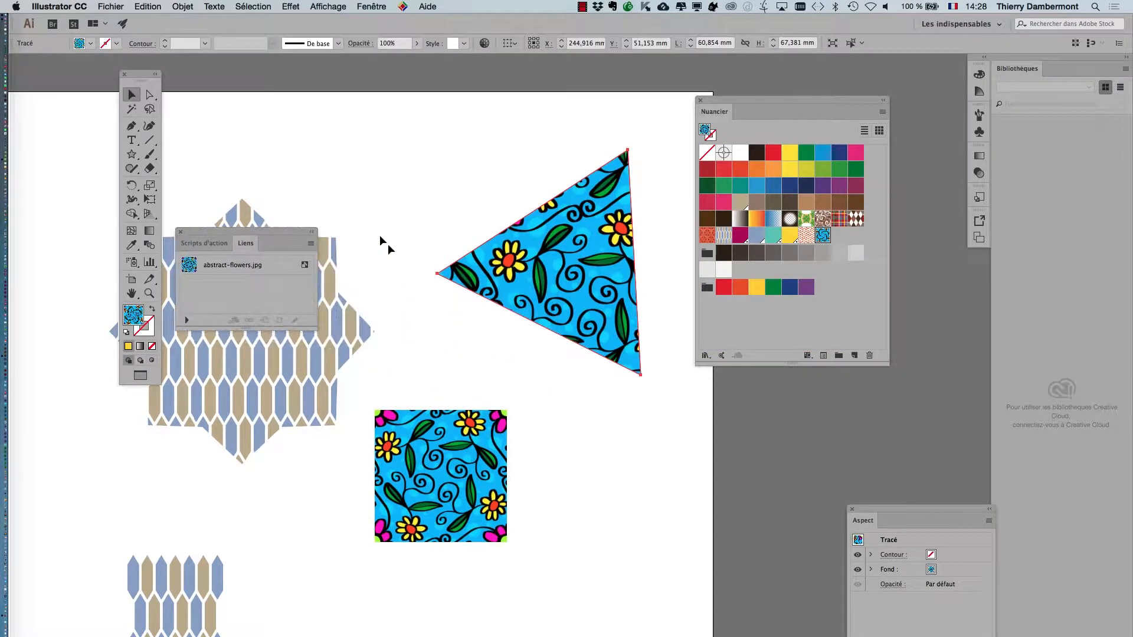
pyautogui.click(149, 199)
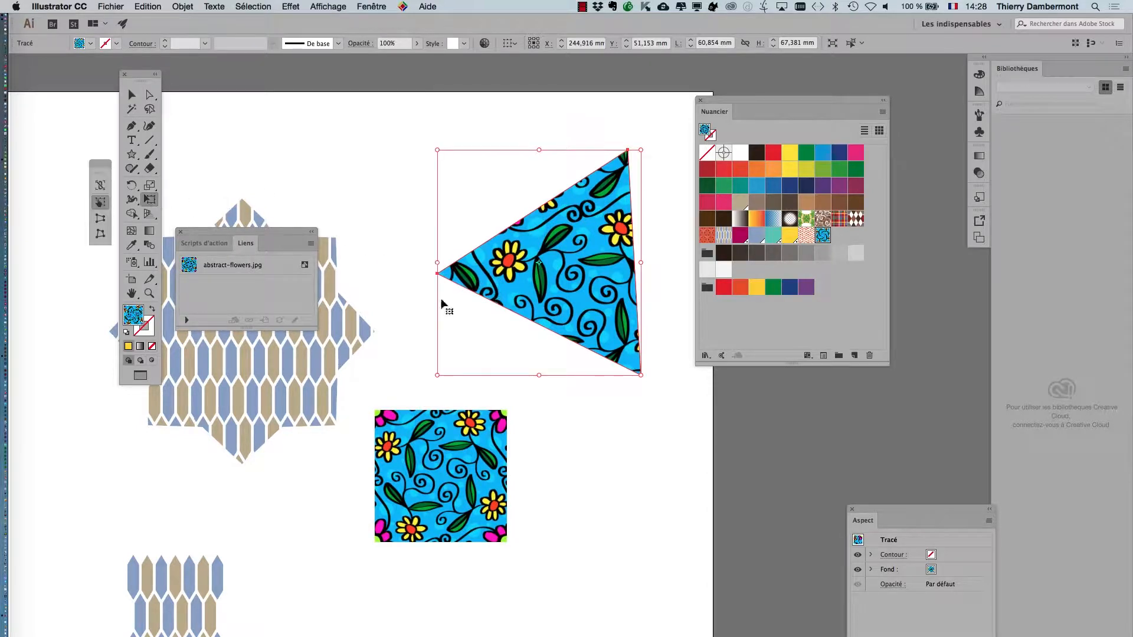
pyautogui.moveTo(438, 376); pyautogui.dragTo(319, 505)
pyautogui.scroll(-2, 685, 304)
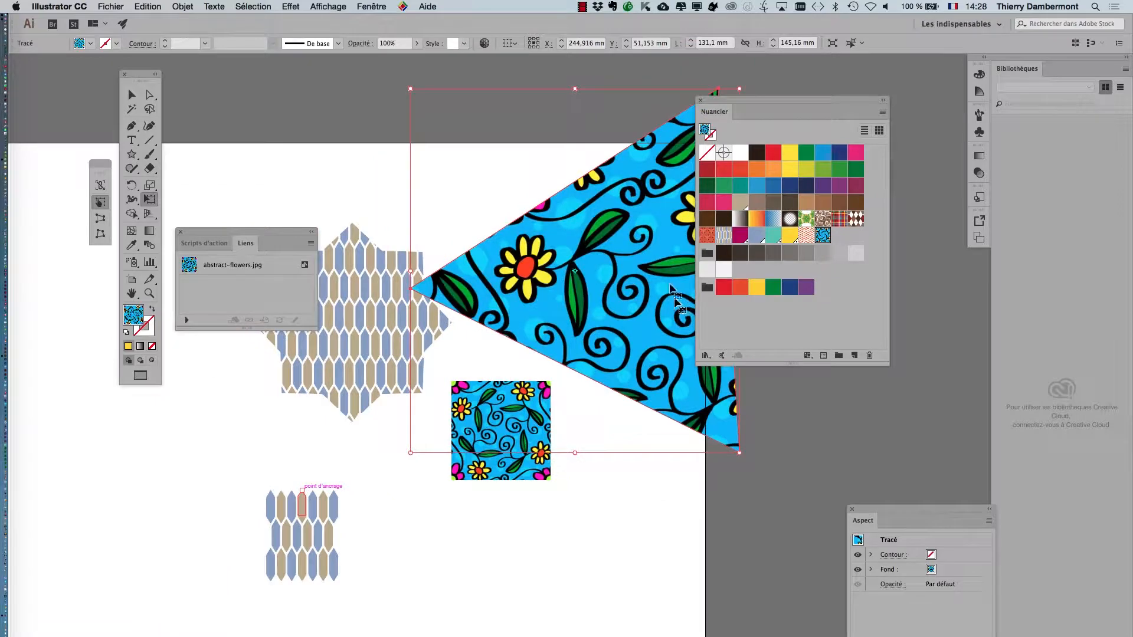
pyautogui.hscroll(3, 673, 292)
pyautogui.scroll(-2, 673, 292)
pyautogui.moveTo(230, 235); pyautogui.dragTo(237, 425)
pyautogui.hscroll(5, 207, 184)
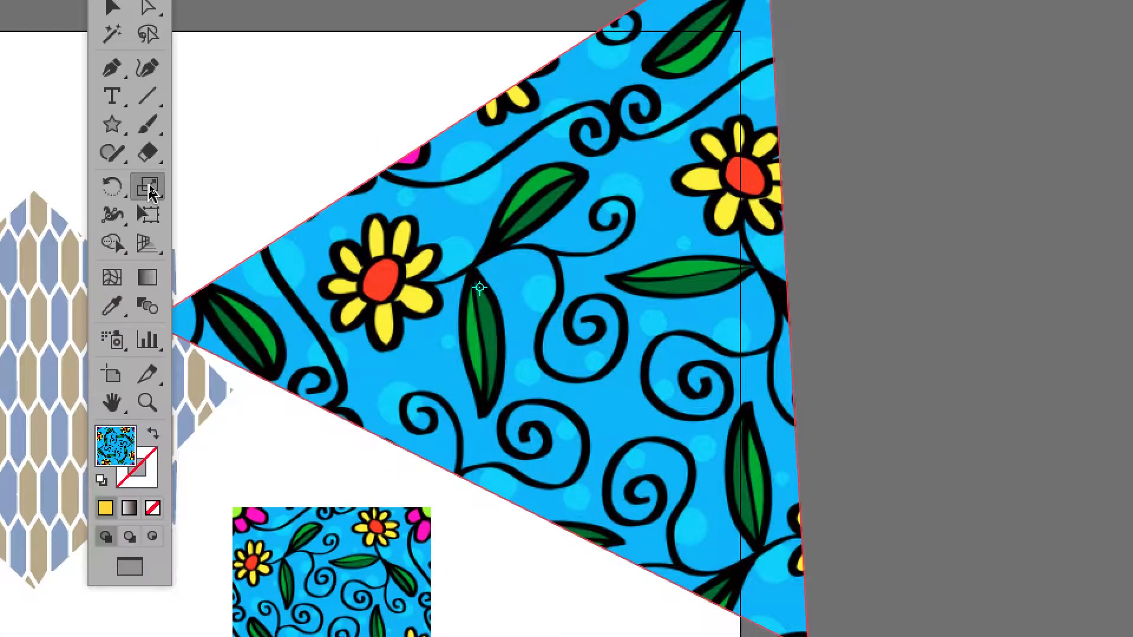
# Step: Scale only the triangle's flower pattern uniformly, without transforming the object, previewing 50% and applying 20%
pyautogui.doubleClick(149, 185)
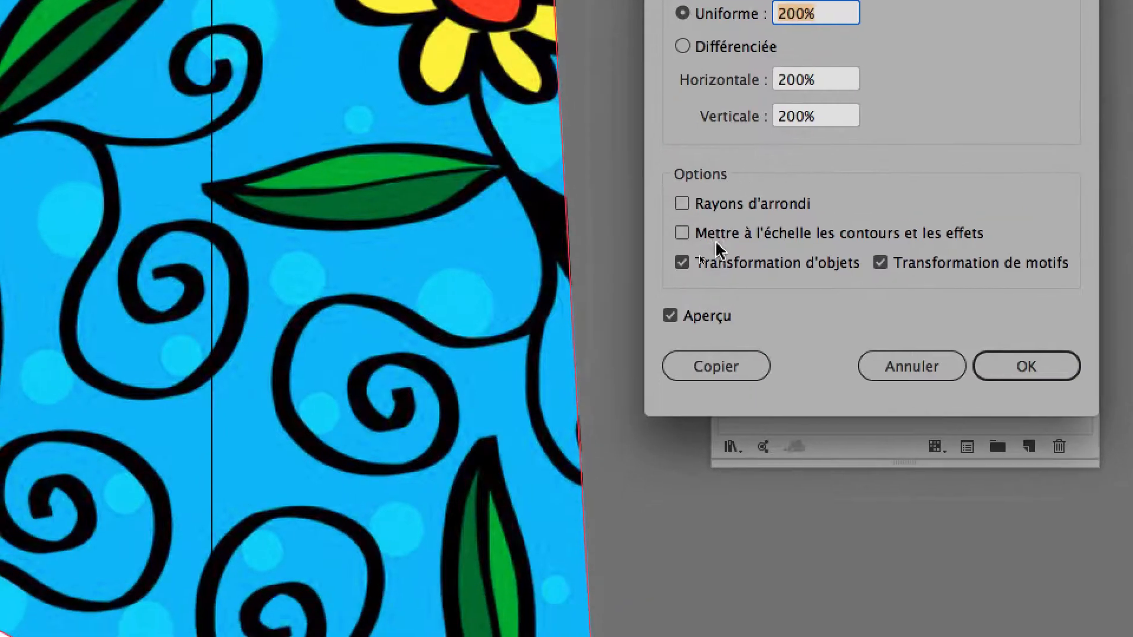
pyautogui.click(699, 263)
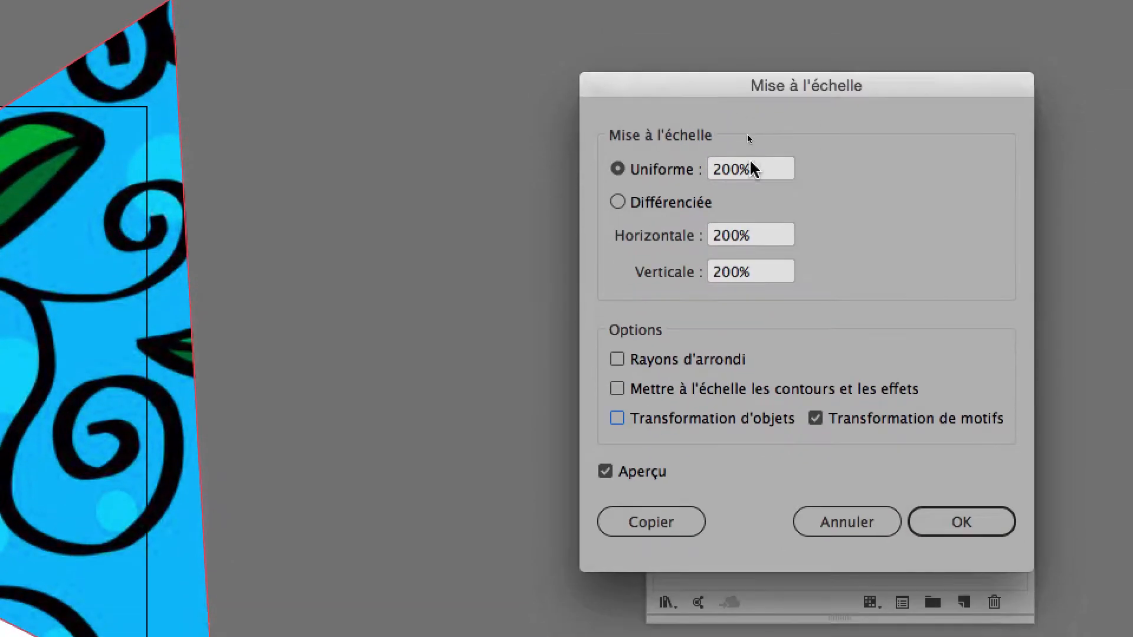
pyautogui.moveTo(774, 186); pyautogui.dragTo(693, 184)
pyautogui.write('50')
pyautogui.press('Tab')
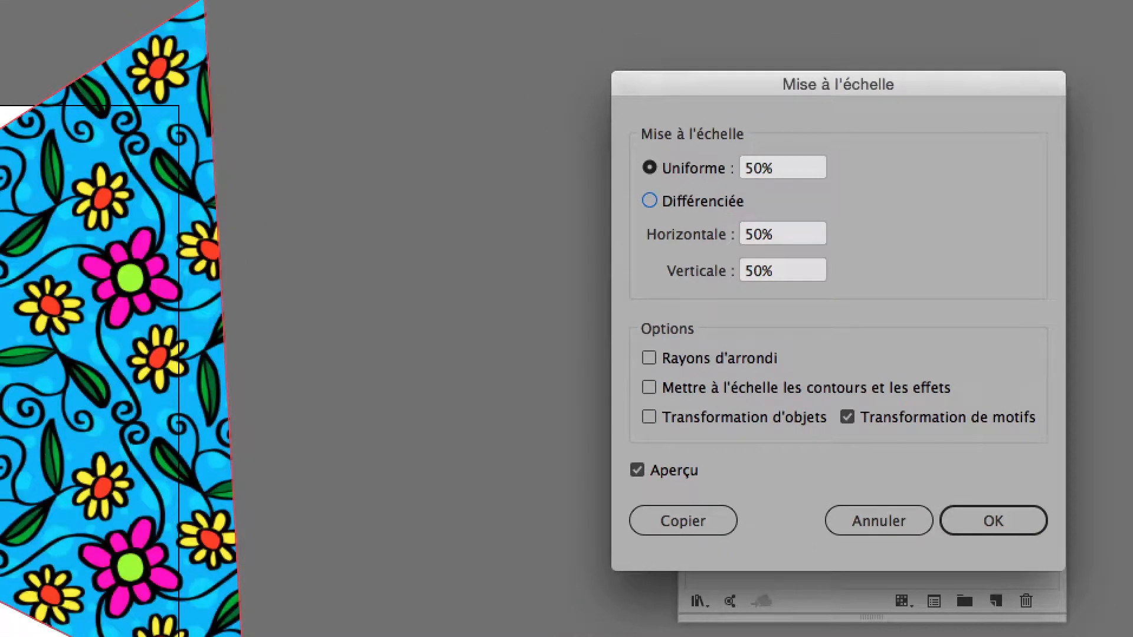
pyautogui.moveTo(784, 171); pyautogui.dragTo(712, 173)
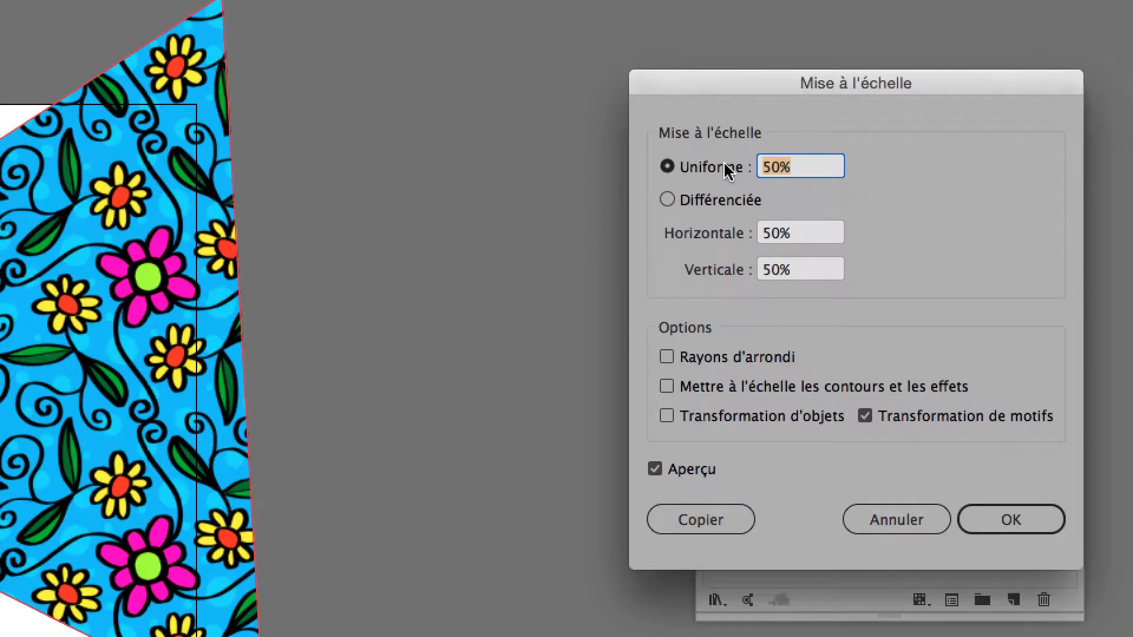
pyautogui.write('20')
pyautogui.press('Tab')
pyautogui.press('Return')
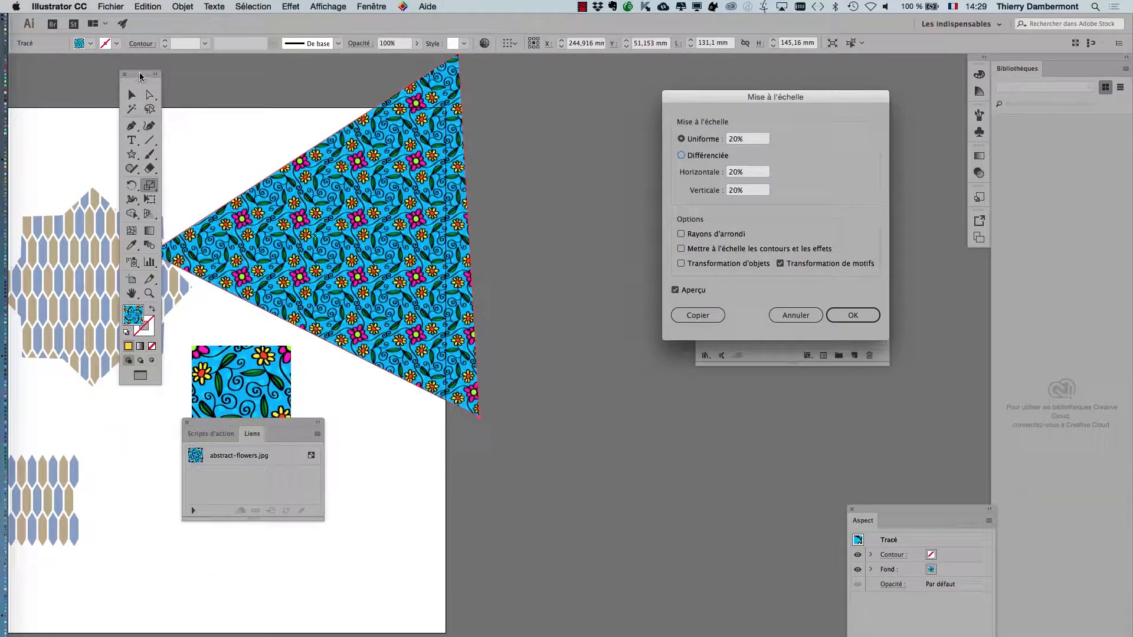
pyautogui.click(852, 315)
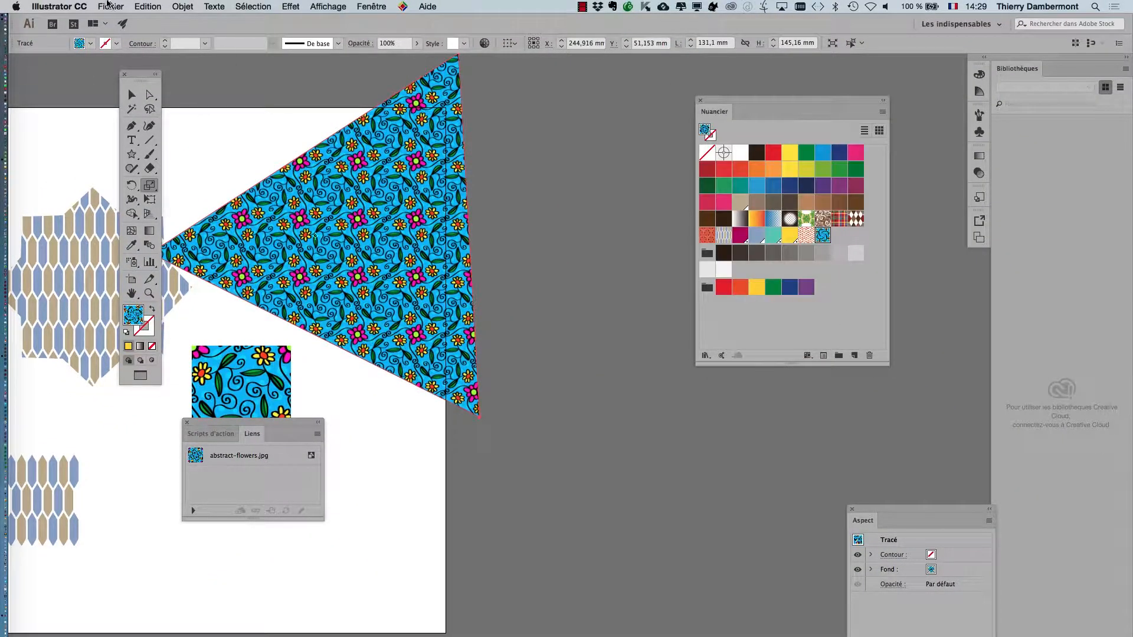
# Step: Duplicate the flower triangle beside the original, fill the copy with the crab pattern swatch and move the palettes off the shapes
pyautogui.moveTo(140, 74); pyautogui.dragTo(73, 74)
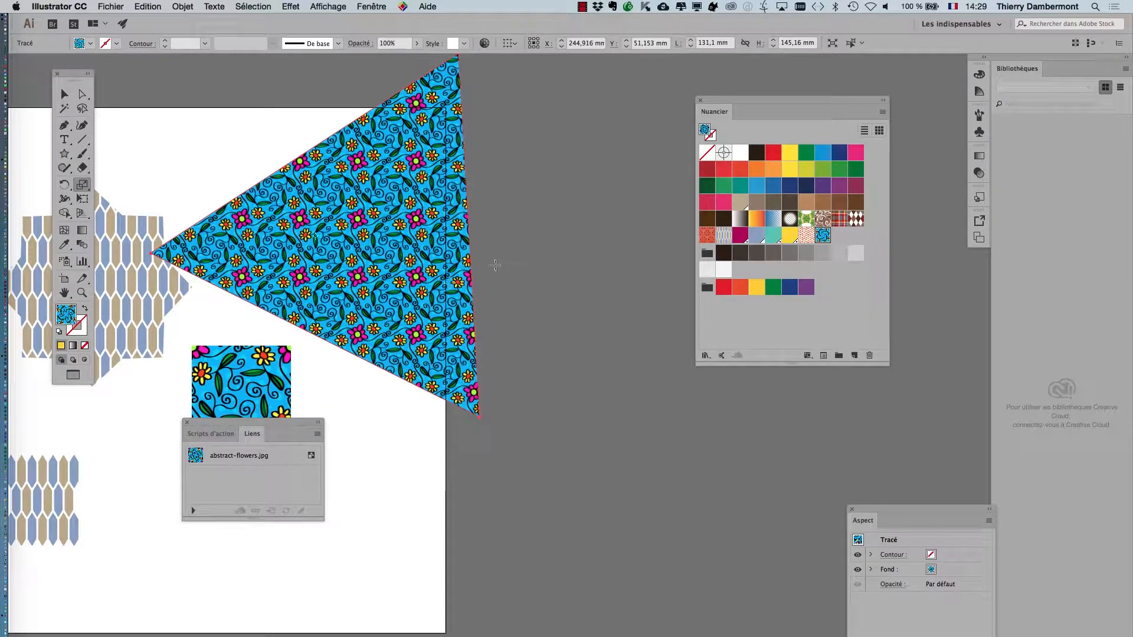
pyautogui.click(67, 95)
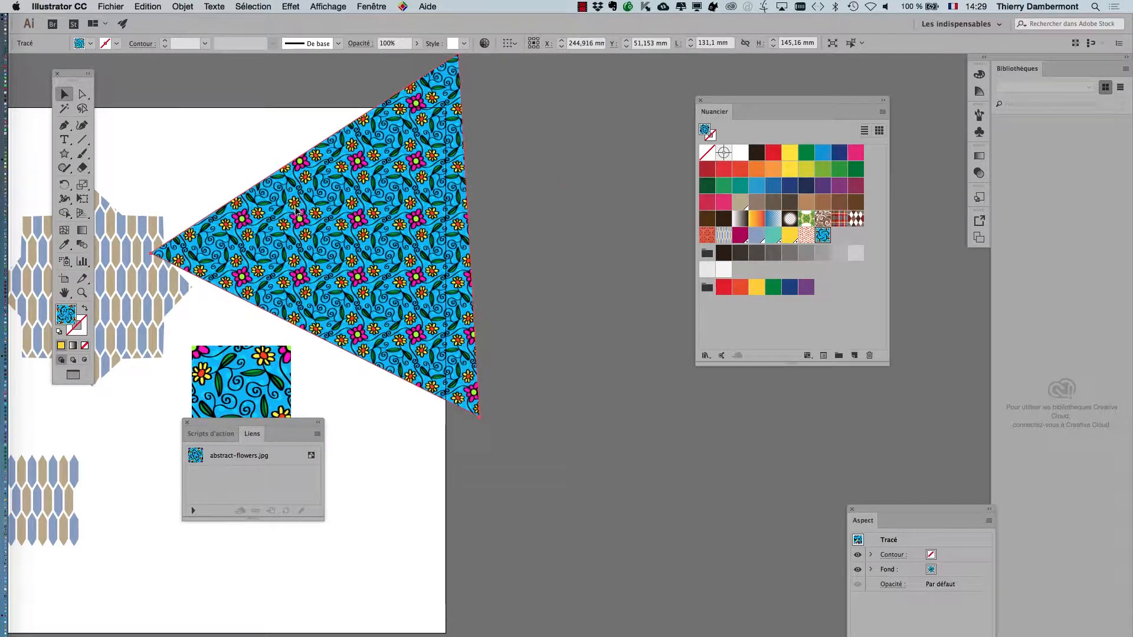
pyautogui.moveTo(297, 211); pyautogui.dragTo(617, 234)
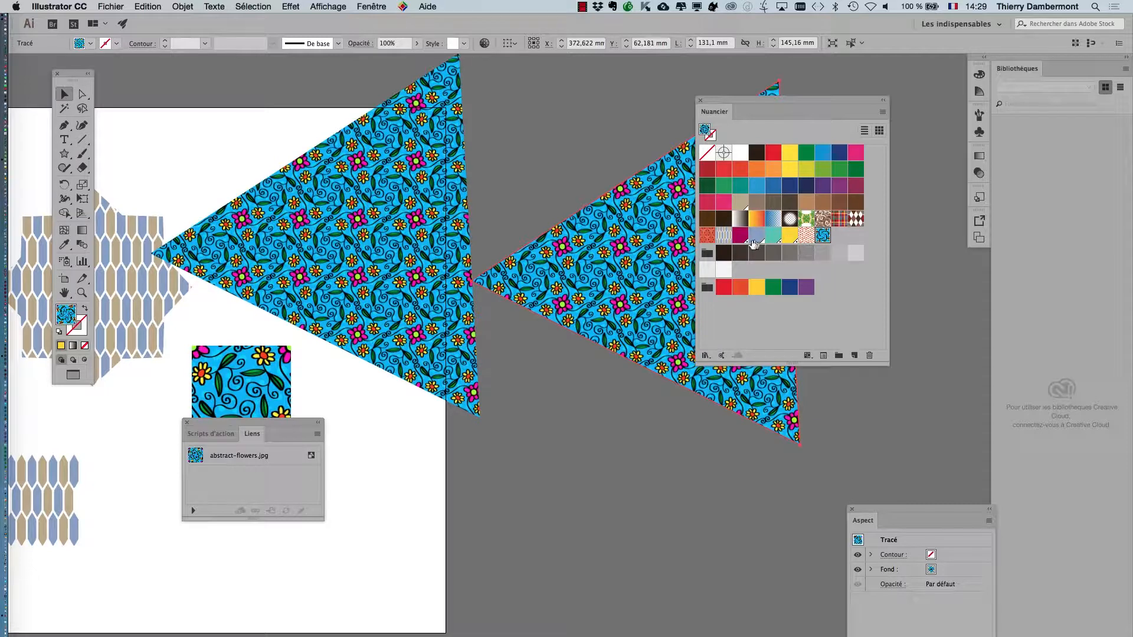
pyautogui.click(806, 236)
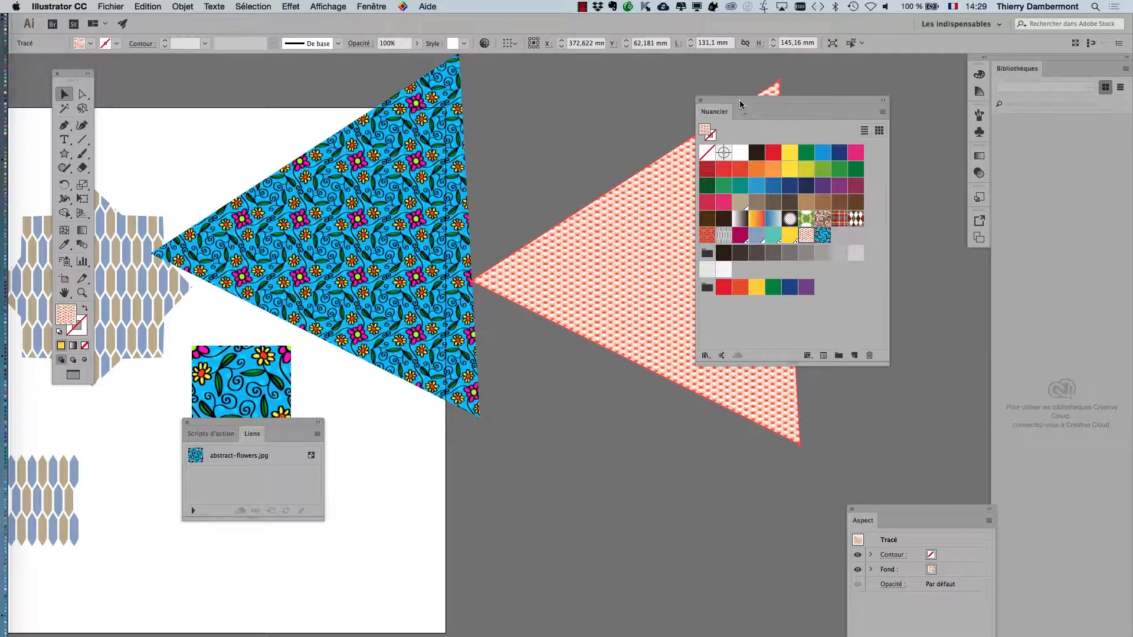
pyautogui.moveTo(741, 104); pyautogui.dragTo(912, 119)
# Step: Scale only the crab pattern inside the copied triangle uniformly to 300%, leaving object transformation off
pyautogui.doubleClick(83, 185)
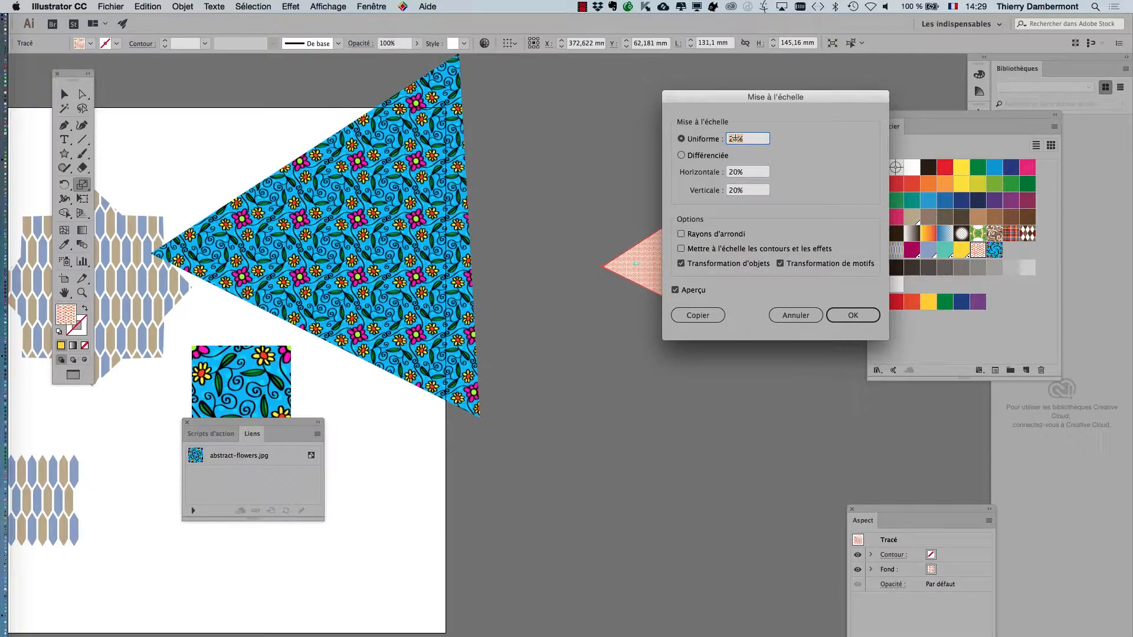
pyautogui.write('300')
pyautogui.press('Tab')
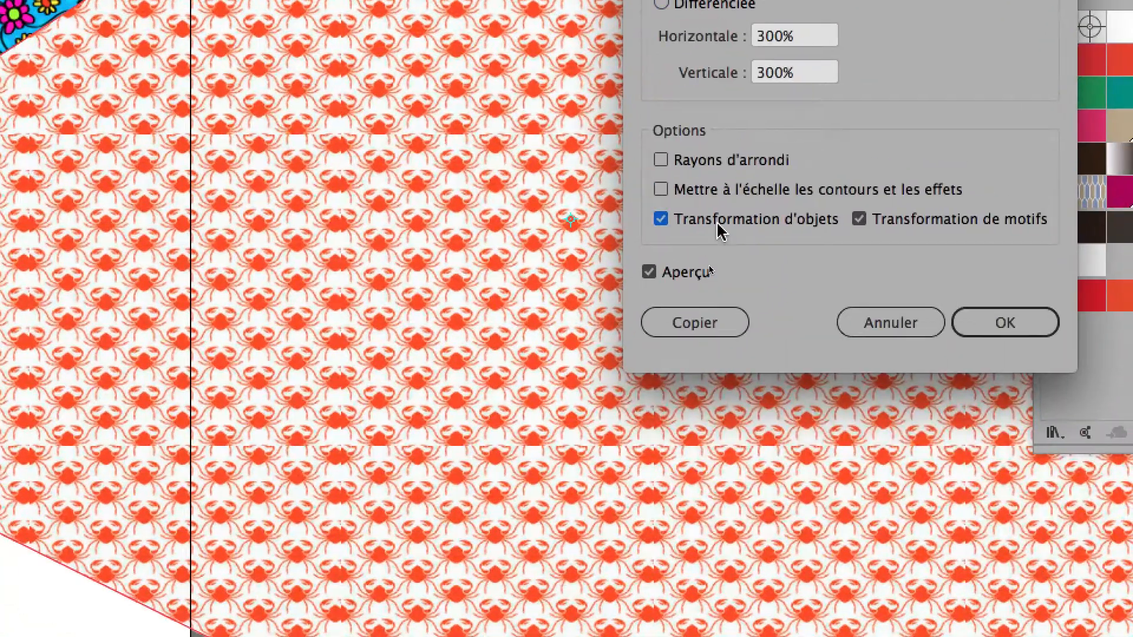
pyautogui.click(682, 396)
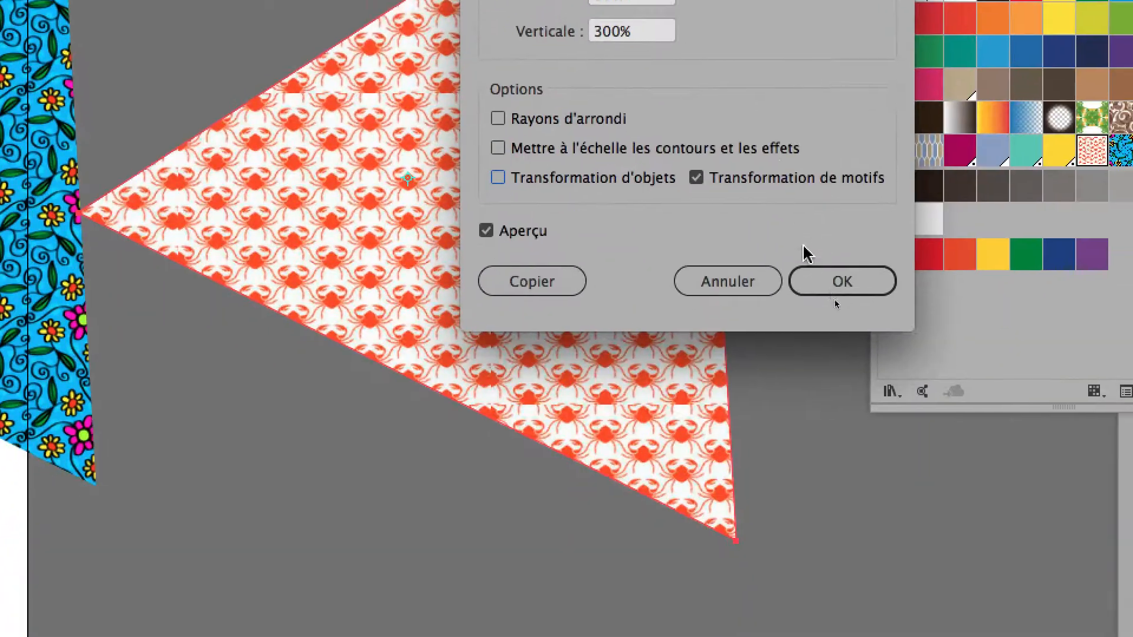
pyautogui.click(918, 310)
# Step: Examine the tile joins in the crab pattern up close and compare them with those in the flower pattern
pyautogui.scroll(3, 467, 147)
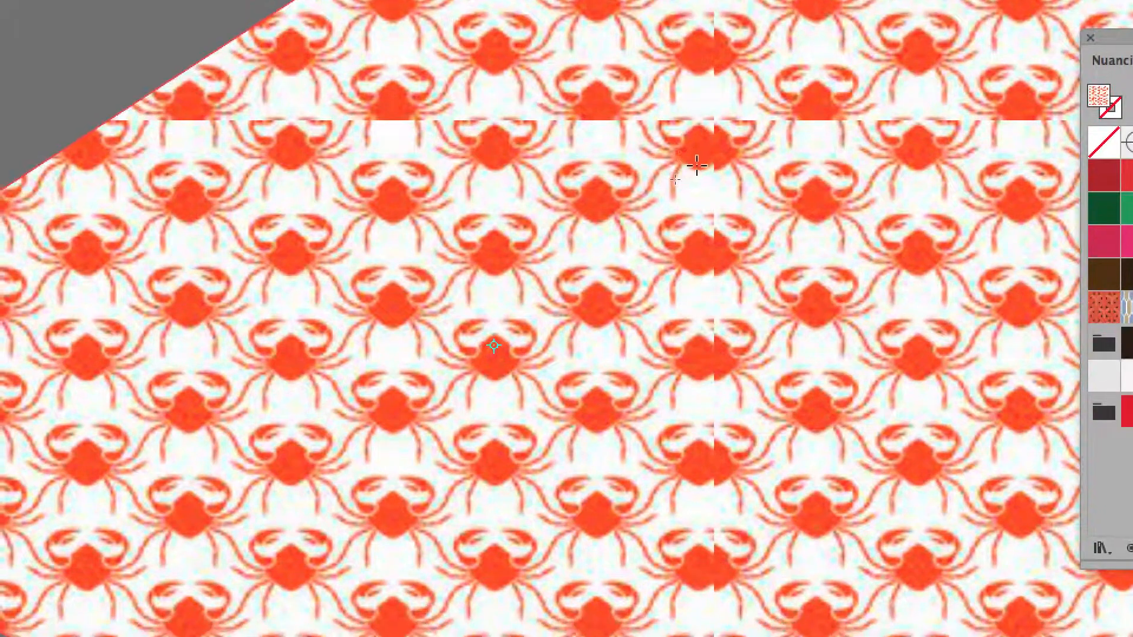
pyautogui.scroll(-2, 696, 171)
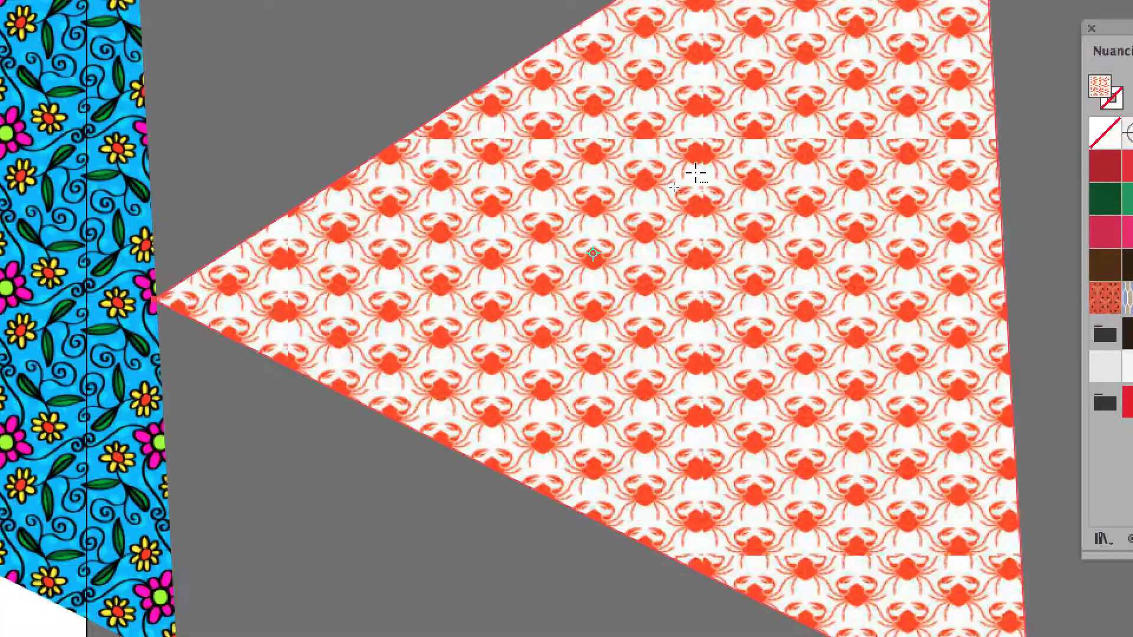
pyautogui.scroll(2, 695, 172)
pyautogui.scroll(-2, 695, 171)
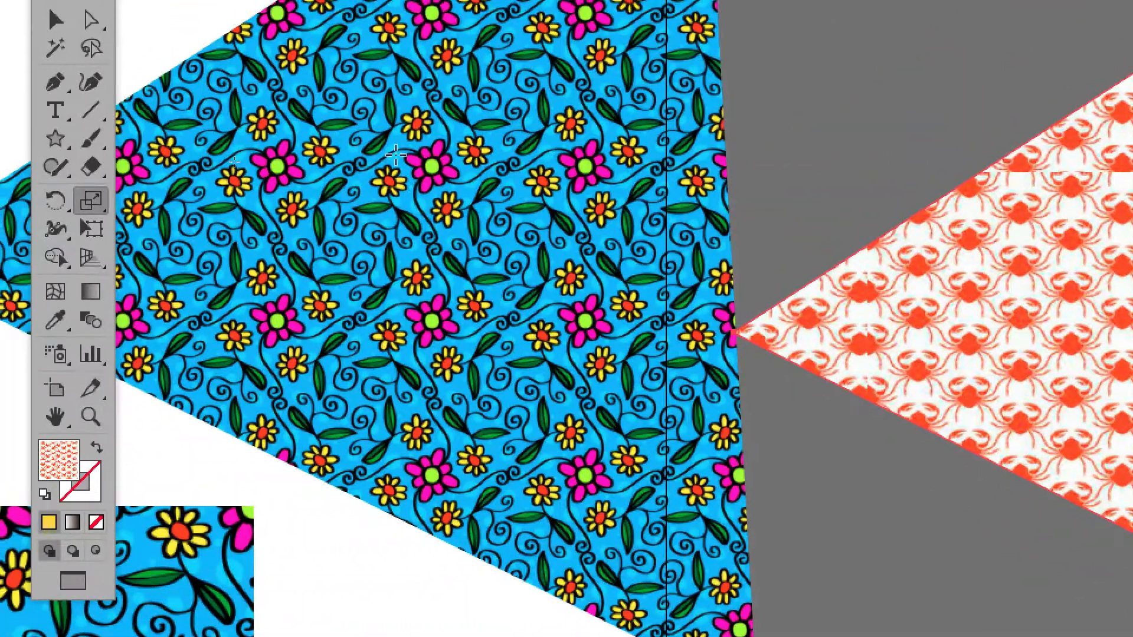
pyautogui.moveTo(396, 154); pyautogui.dragTo(565, 368)
pyautogui.scroll(-2, 566, 368)
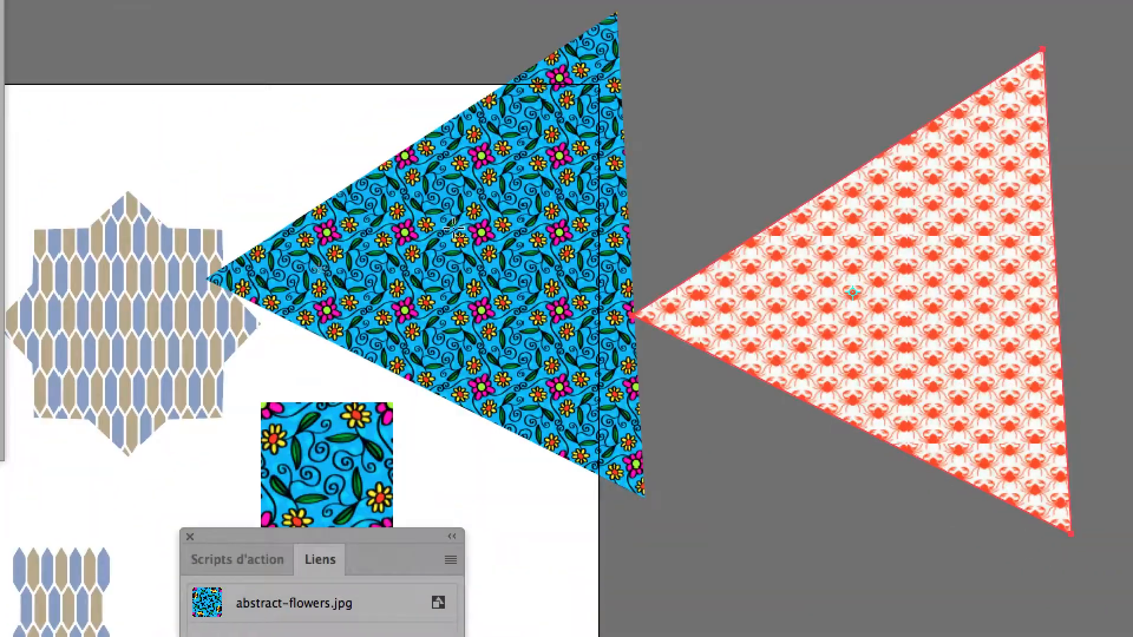
pyautogui.scroll(-1, 454, 230)
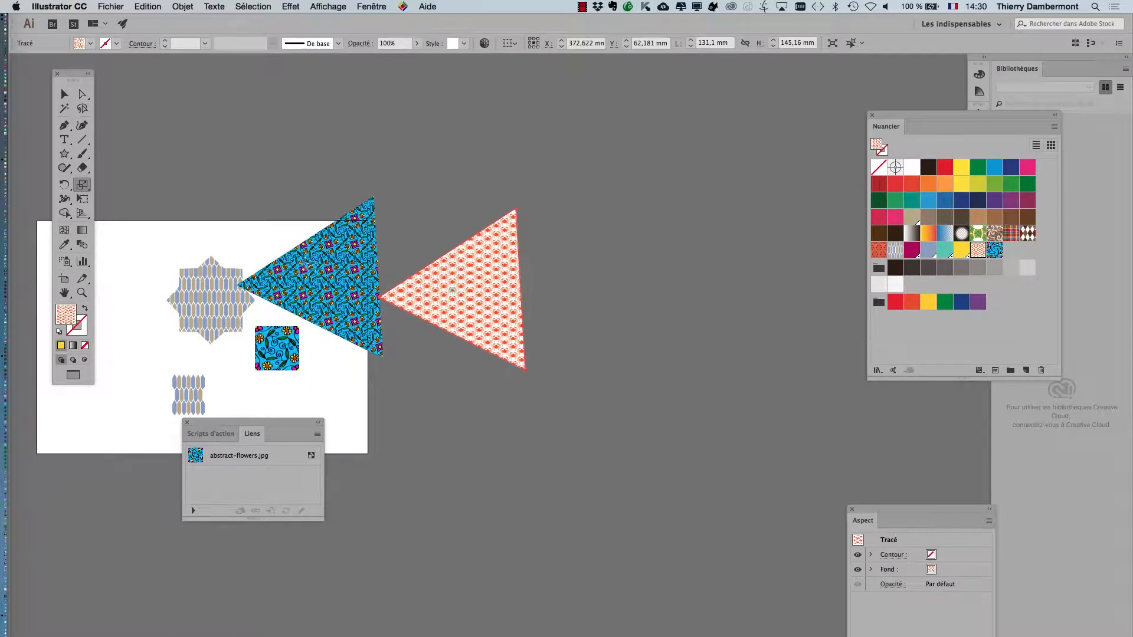
# Step: Move the crab triangle and the flower triangle away from the flower image, leaving a gap between the two triangles
pyautogui.click(64, 94)
pyautogui.moveTo(463, 285); pyautogui.dragTo(529, 267)
pyautogui.moveTo(318, 259); pyautogui.dragTo(404, 255)
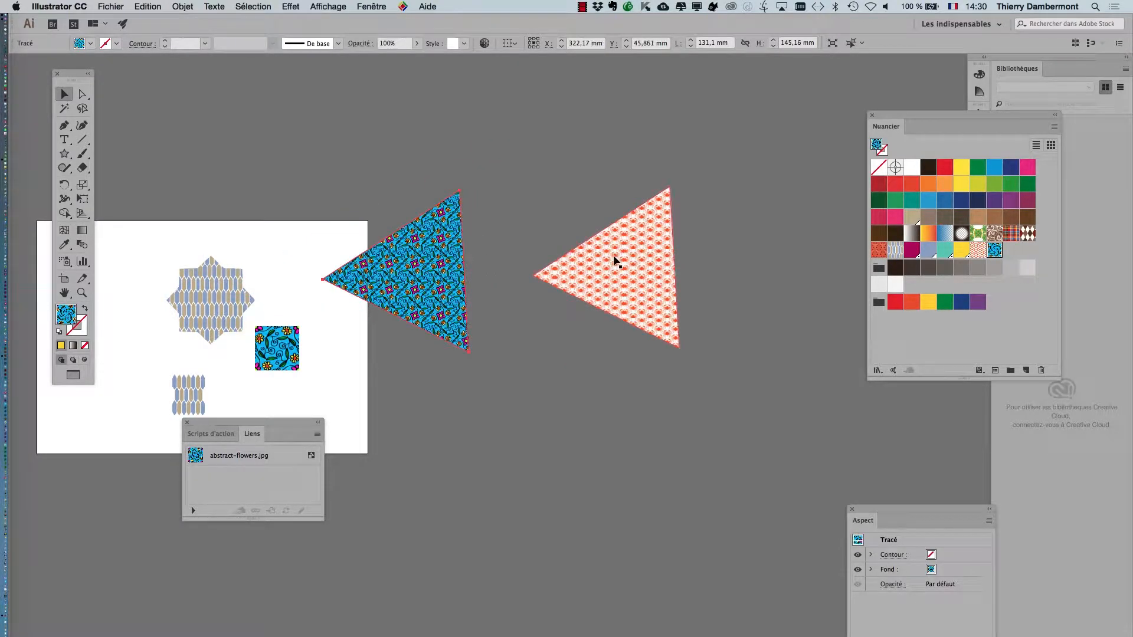
pyautogui.moveTo(615, 262); pyautogui.dragTo(570, 252)
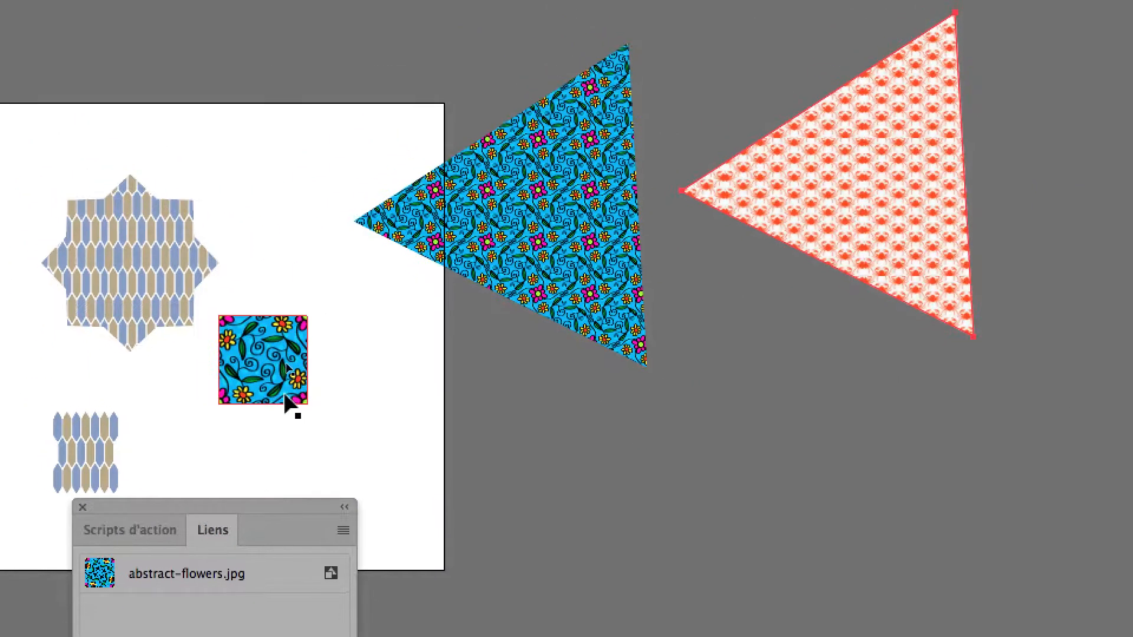
# Step: Select the embedded flower image, move the Links palette below the triangles and look through its link and embedding options
pyautogui.click(287, 397)
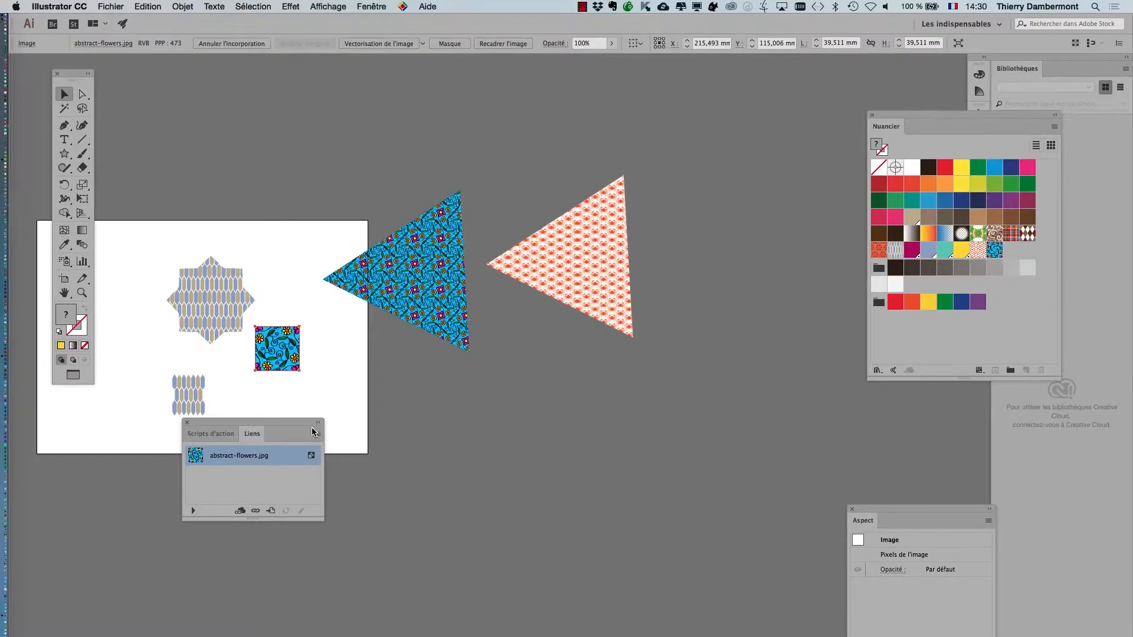
pyautogui.moveTo(304, 426); pyautogui.dragTo(568, 391)
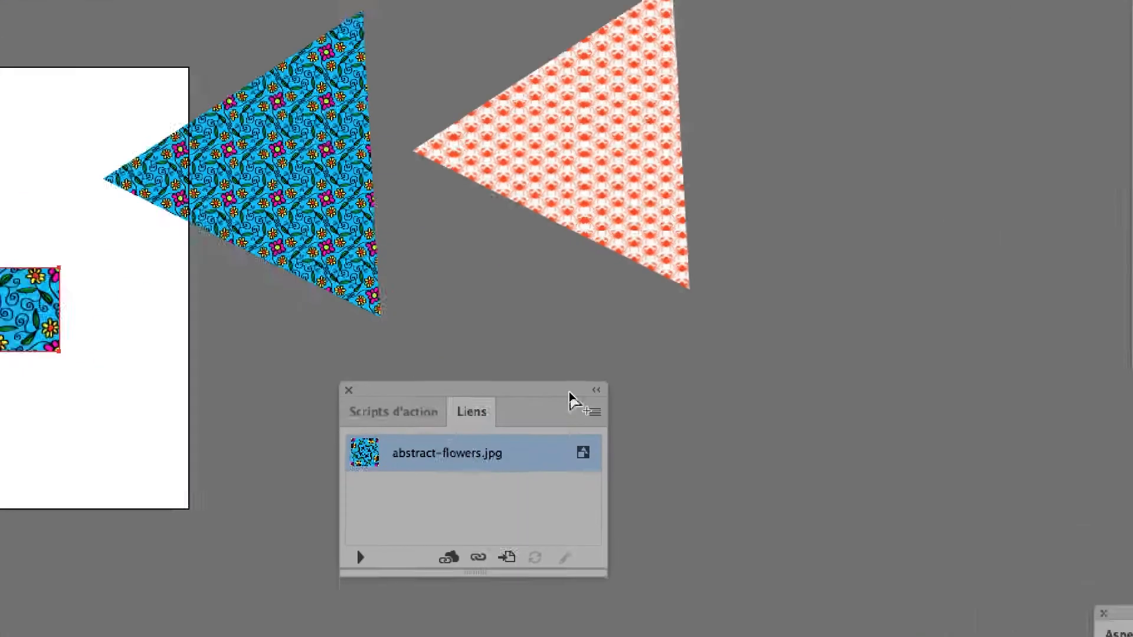
pyautogui.click(591, 413)
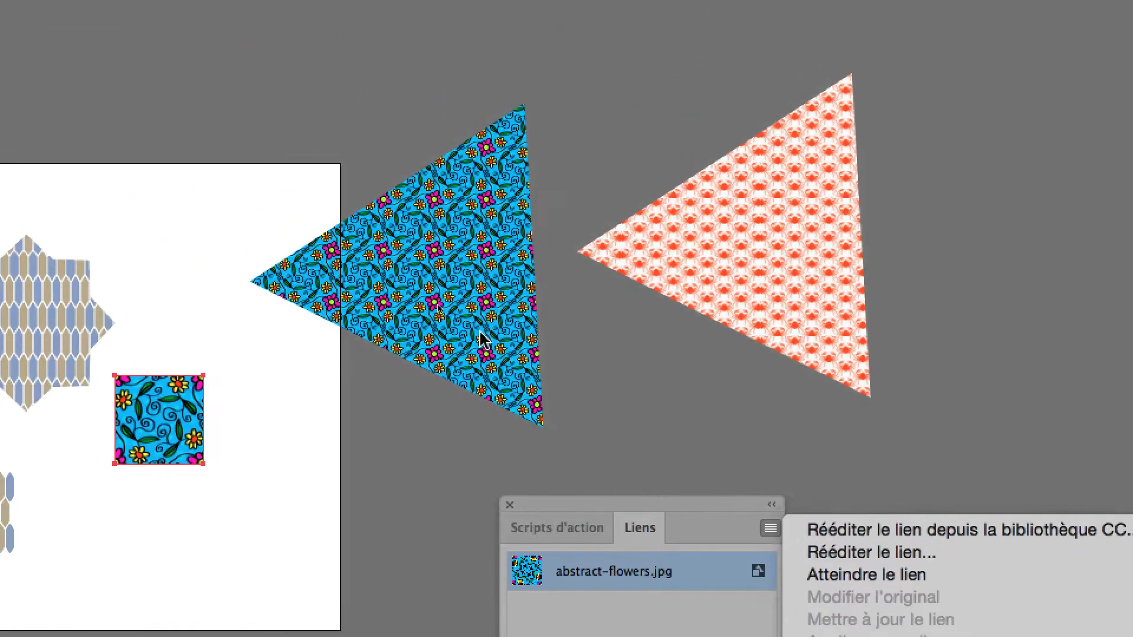
pyautogui.click(485, 346)
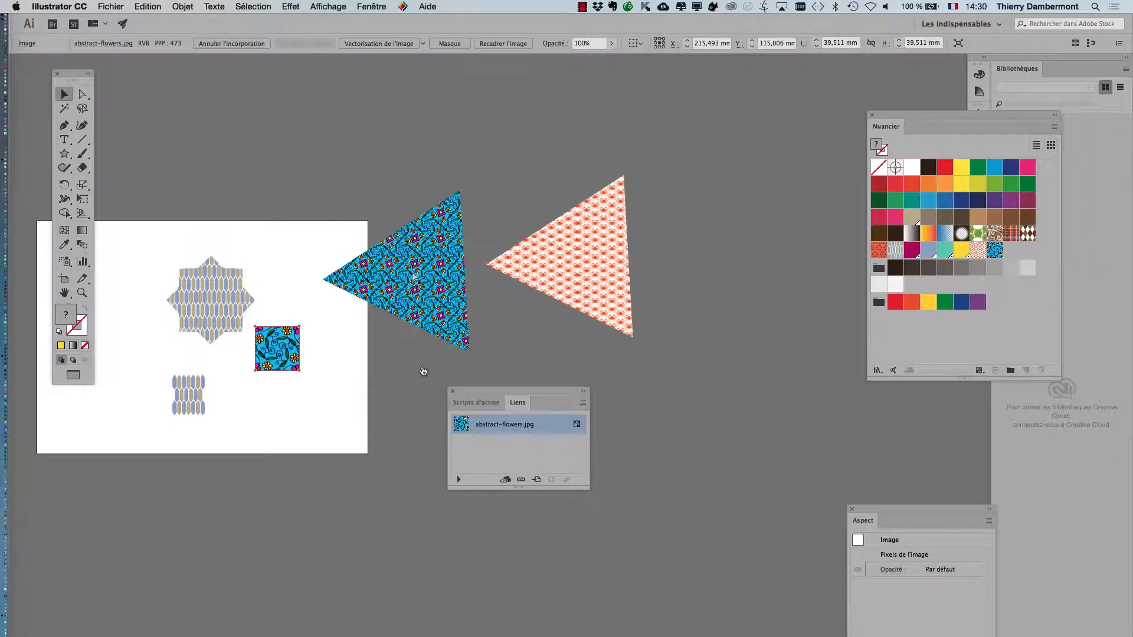
# Step: Switch to Firefox, open the coconut fruit pattern from the seamless pattern image results and display it full size
pyautogui.press('super+Tab')
pyautogui.click(224, 30)
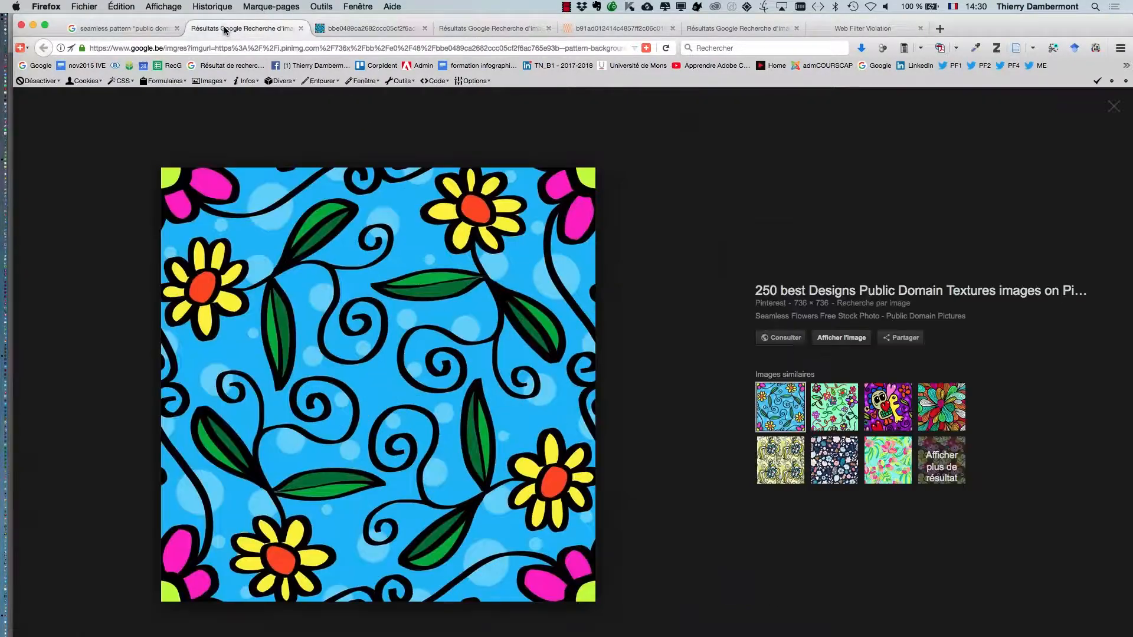
pyautogui.click(164, 29)
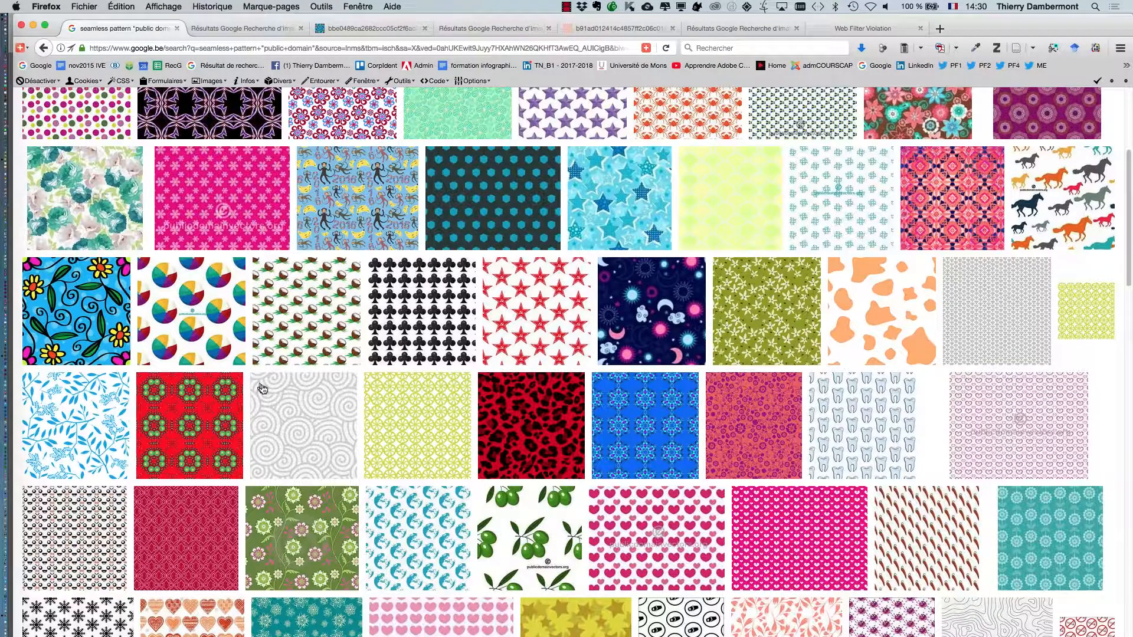
pyautogui.keyDown('super'); pyautogui.click(291, 319); pyautogui.keyUp('super')
pyautogui.click(242, 29)
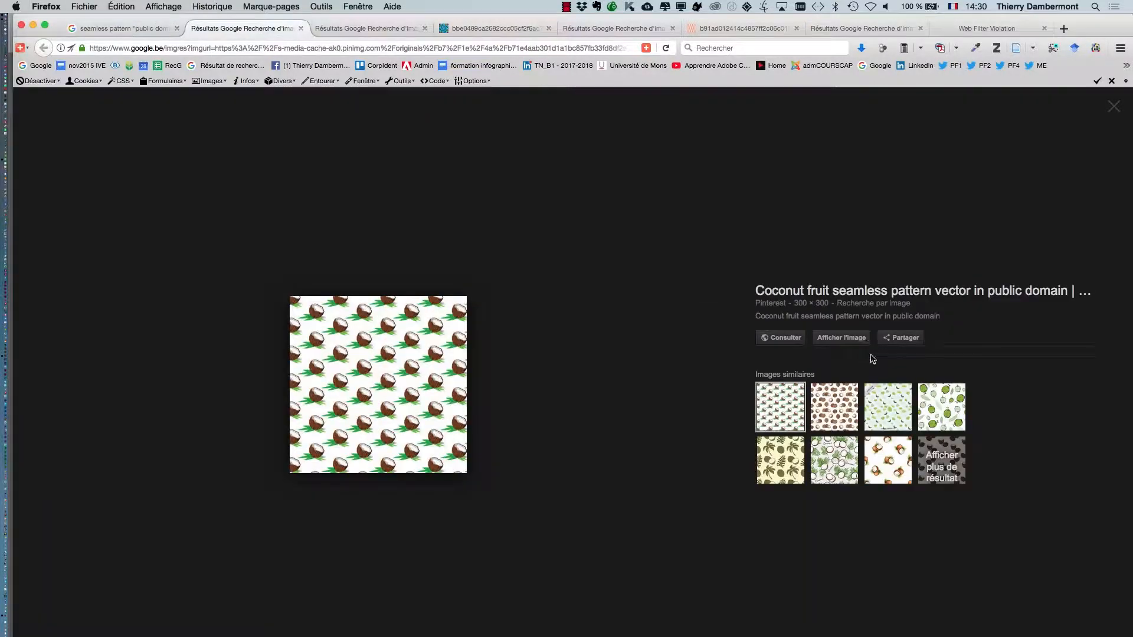
pyautogui.click(841, 339)
# Step: Save the coconut pattern image as inconnu.jpg in the JOUR 4 IVE folder
pyautogui.rightClick(559, 322)
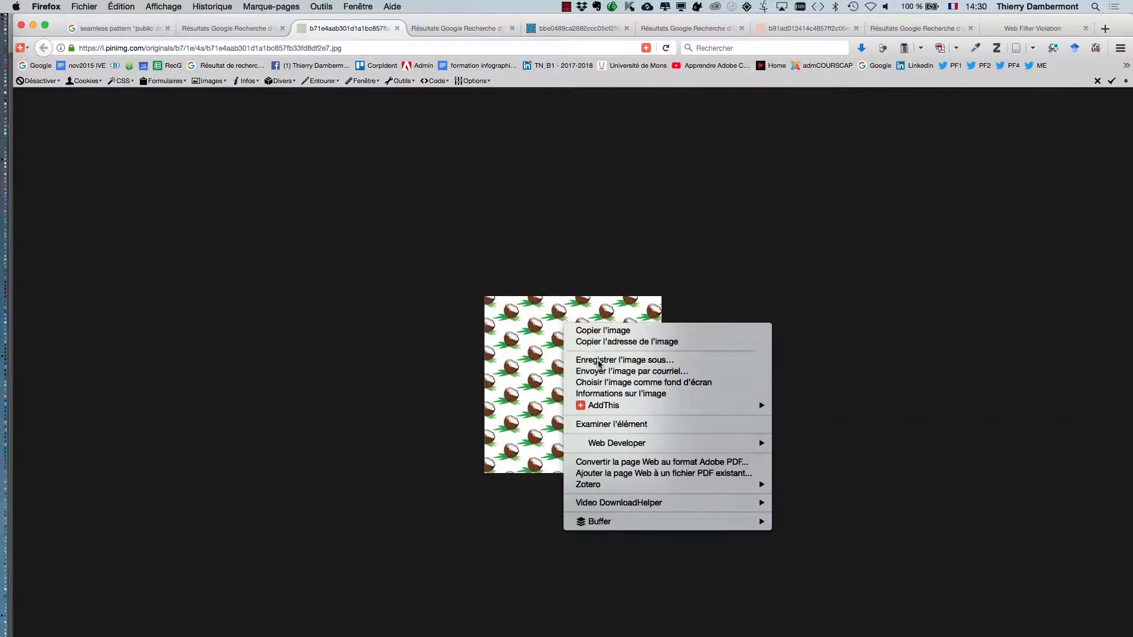
pyautogui.click(590, 361)
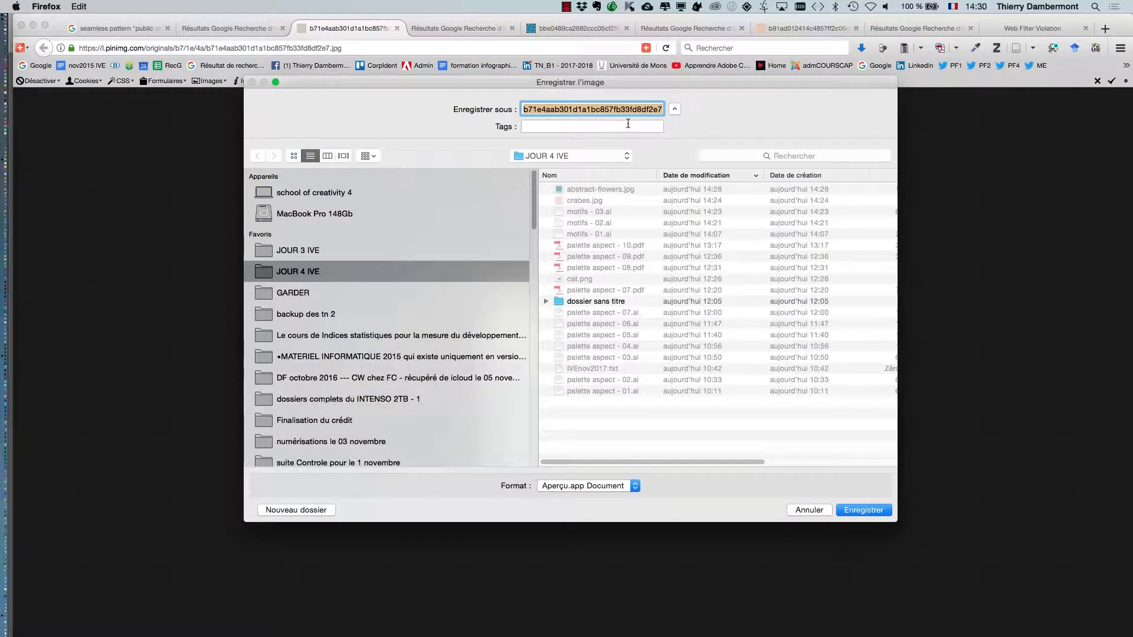
pyautogui.click(625, 111)
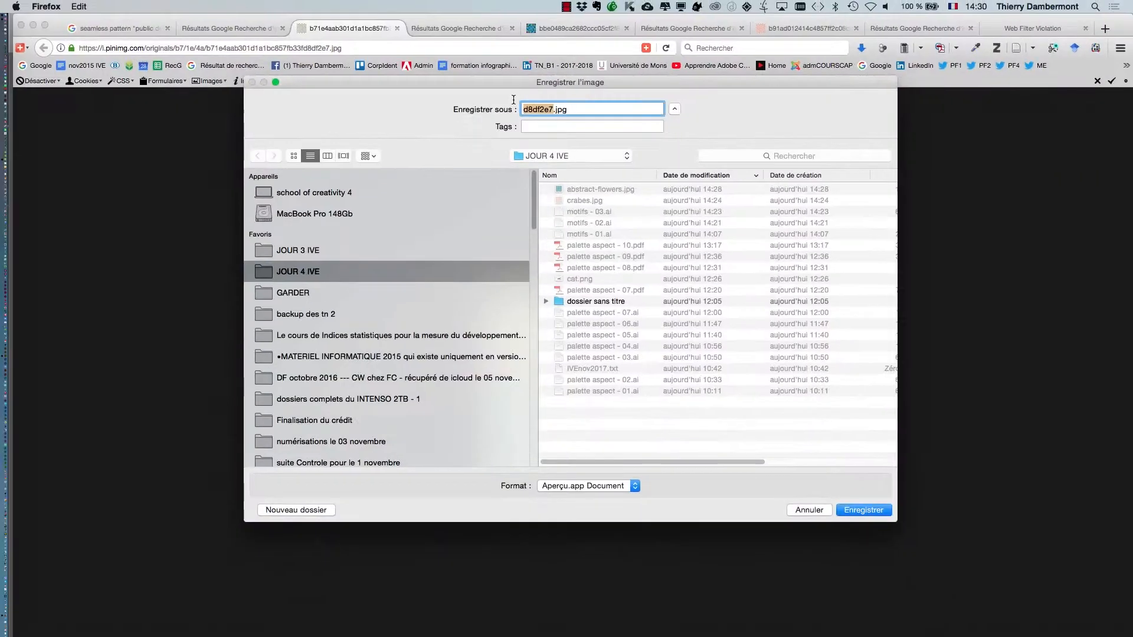
pyautogui.press('super+Tab')
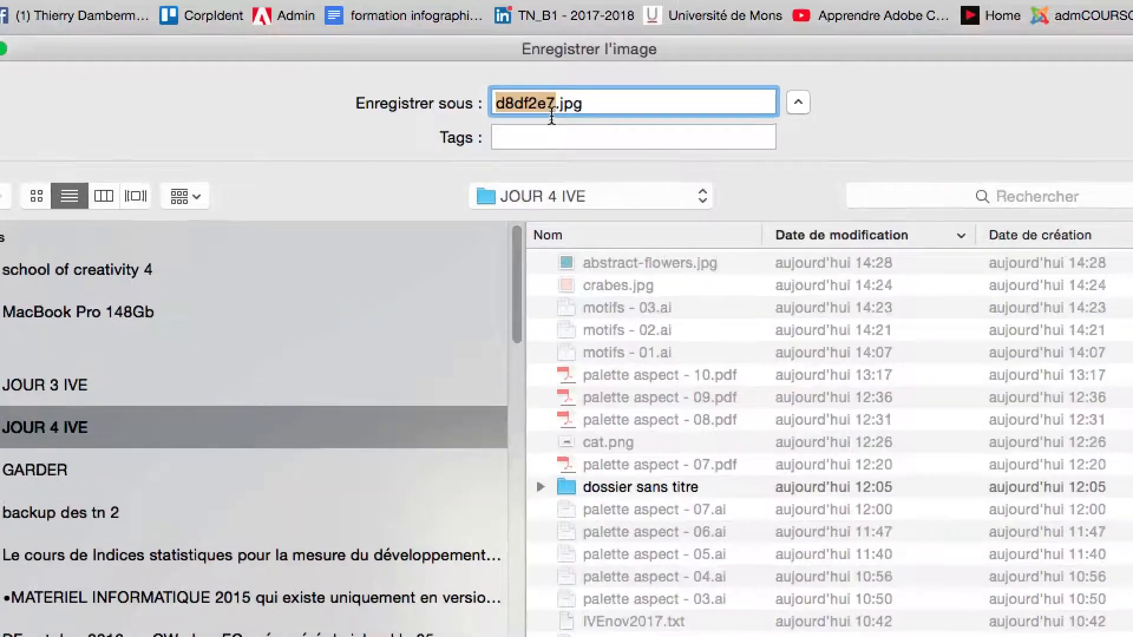
pyautogui.write('inconnu')
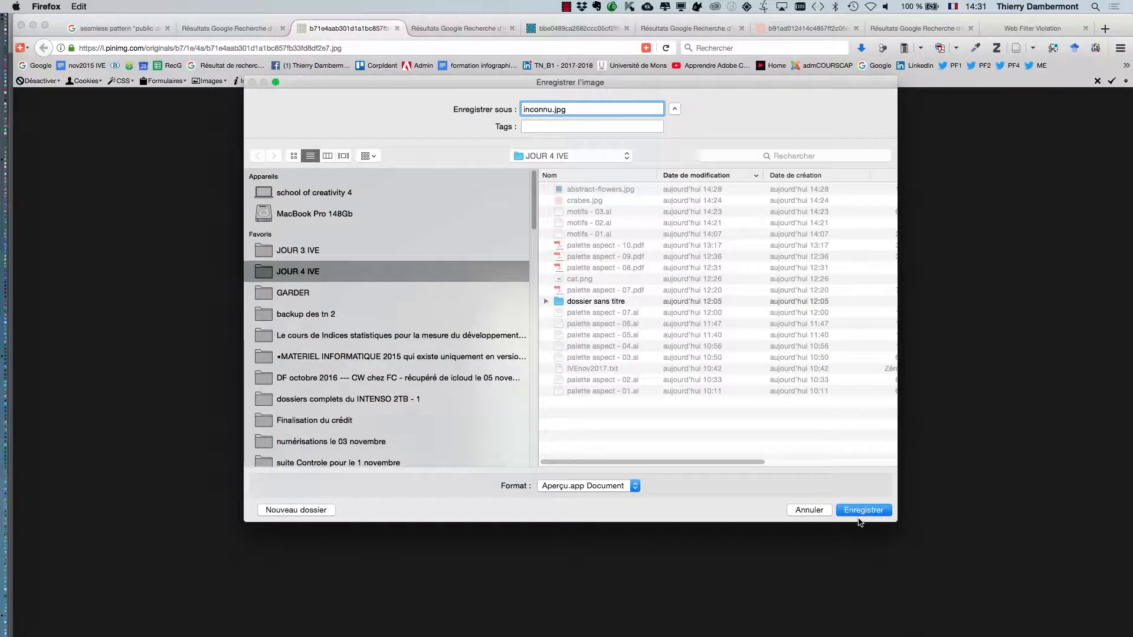
pyautogui.click(863, 511)
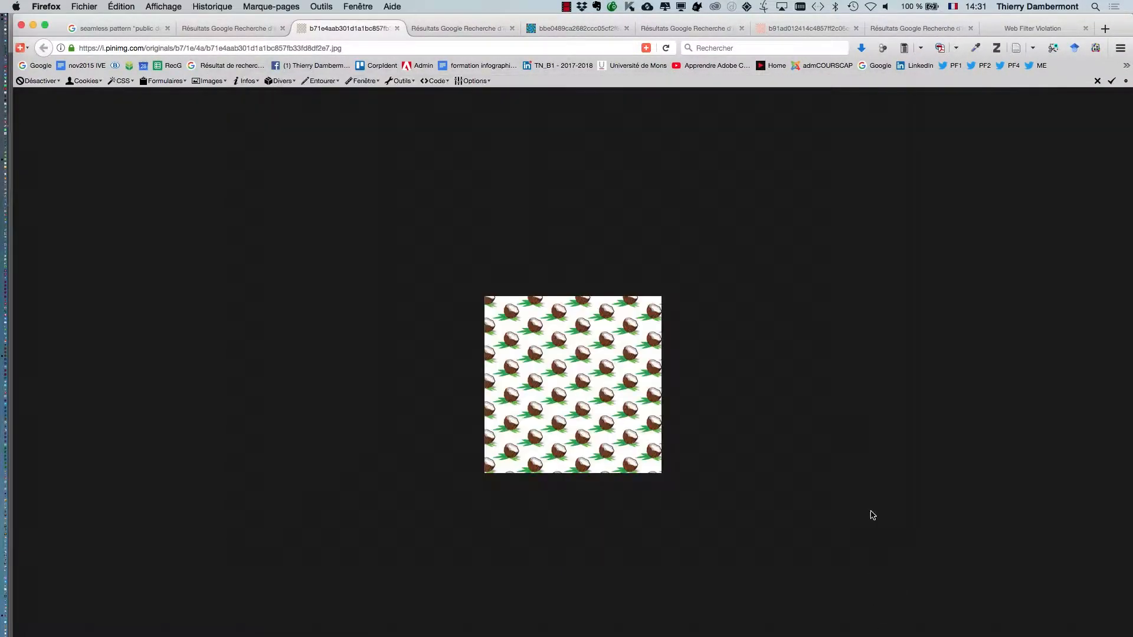
# Step: Switch to Illustrator and move the Links palette up beside the flower image
pyautogui.press('super+Tab')
pyautogui.click(429, 370)
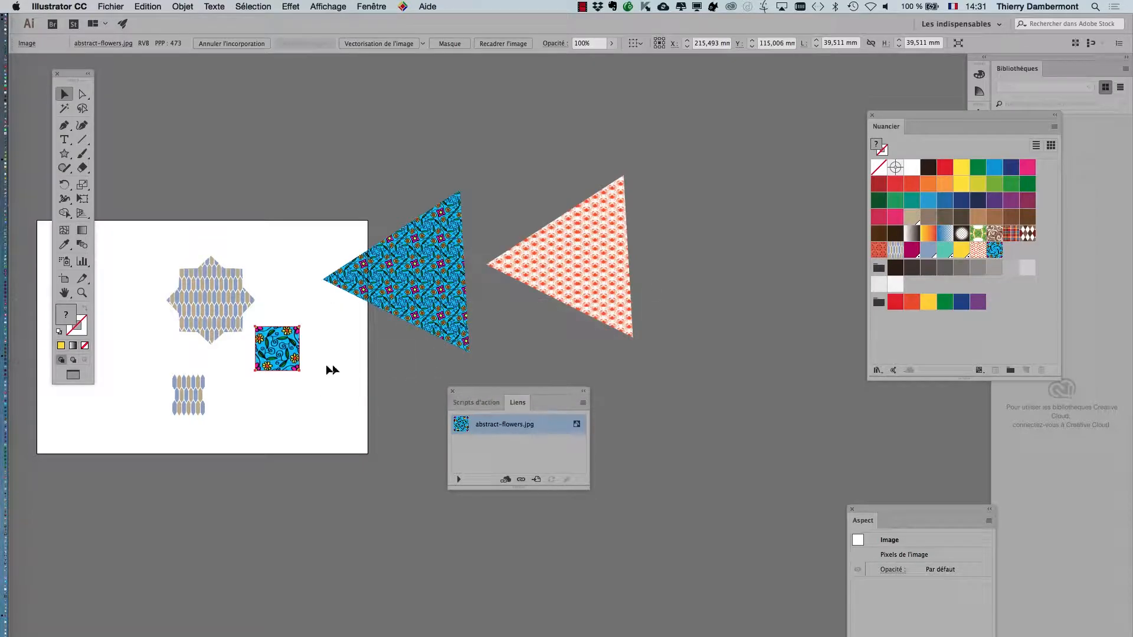
pyautogui.scroll(1, 293, 370)
pyautogui.moveTo(478, 391); pyautogui.dragTo(355, 317)
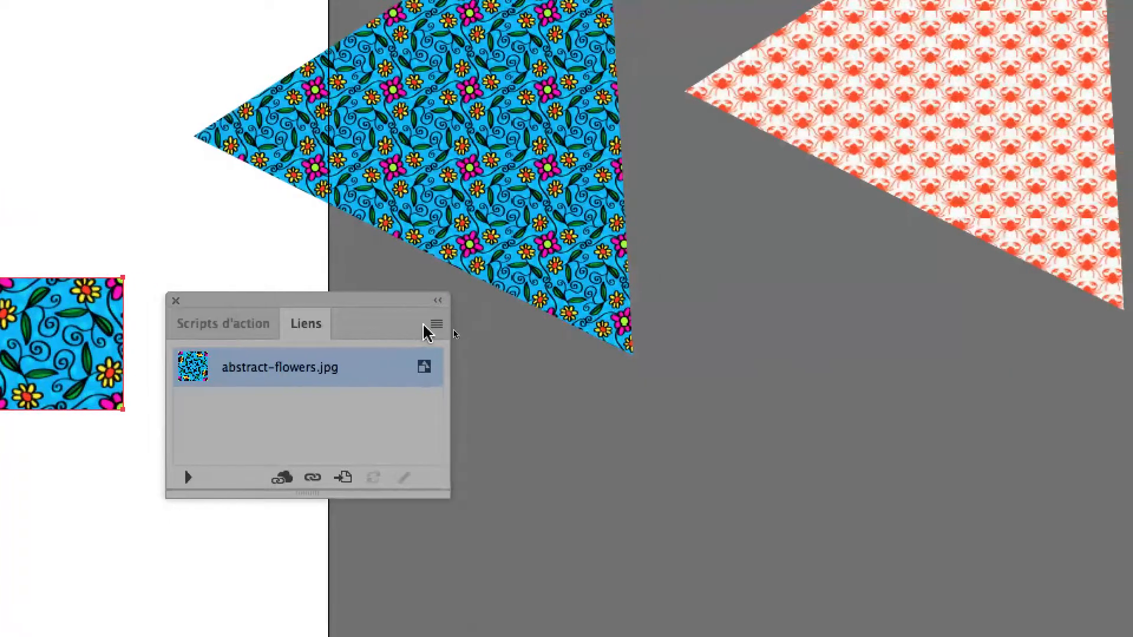
# Step: Try to relink the selected flower image to inconnu.jpg as a linked file
pyautogui.click(460, 329)
pyautogui.click(484, 349)
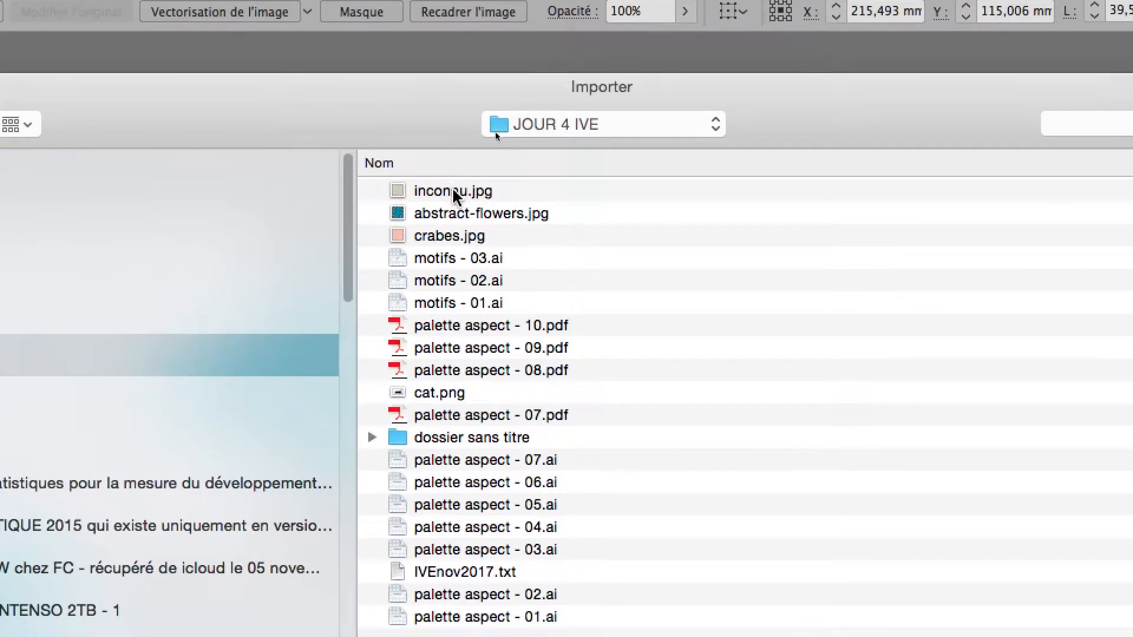
pyautogui.click(451, 185)
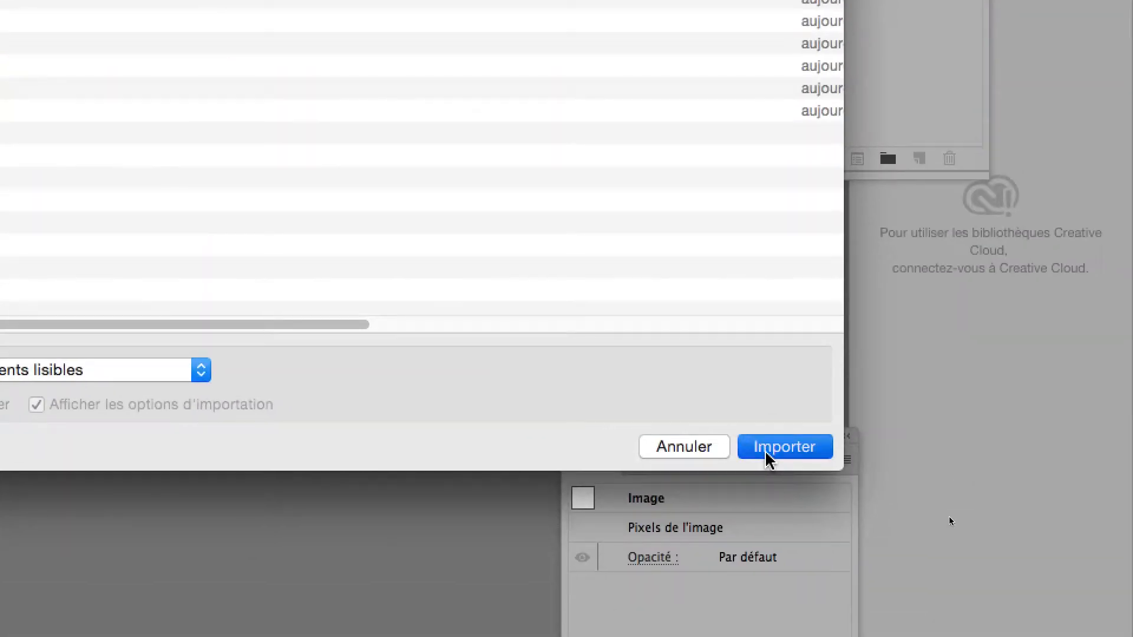
pyautogui.click(767, 454)
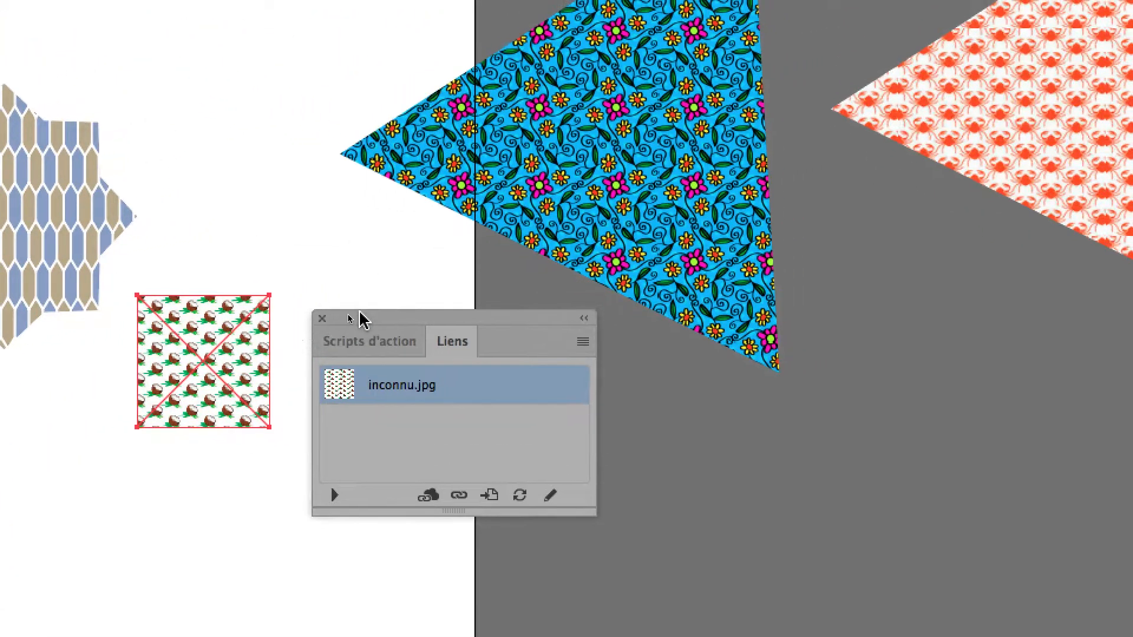
# Step: Place the Links palette below the coconut image and the Swatches palette next to it
pyautogui.moveTo(360, 317); pyautogui.dragTo(229, 538)
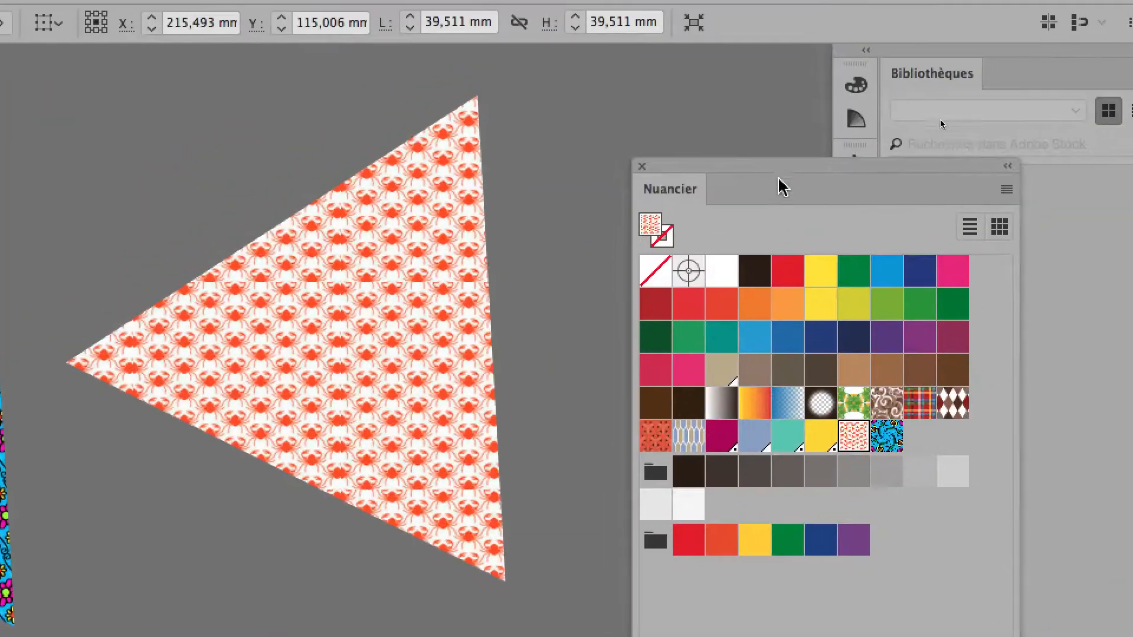
pyautogui.moveTo(733, 46); pyautogui.dragTo(495, 185)
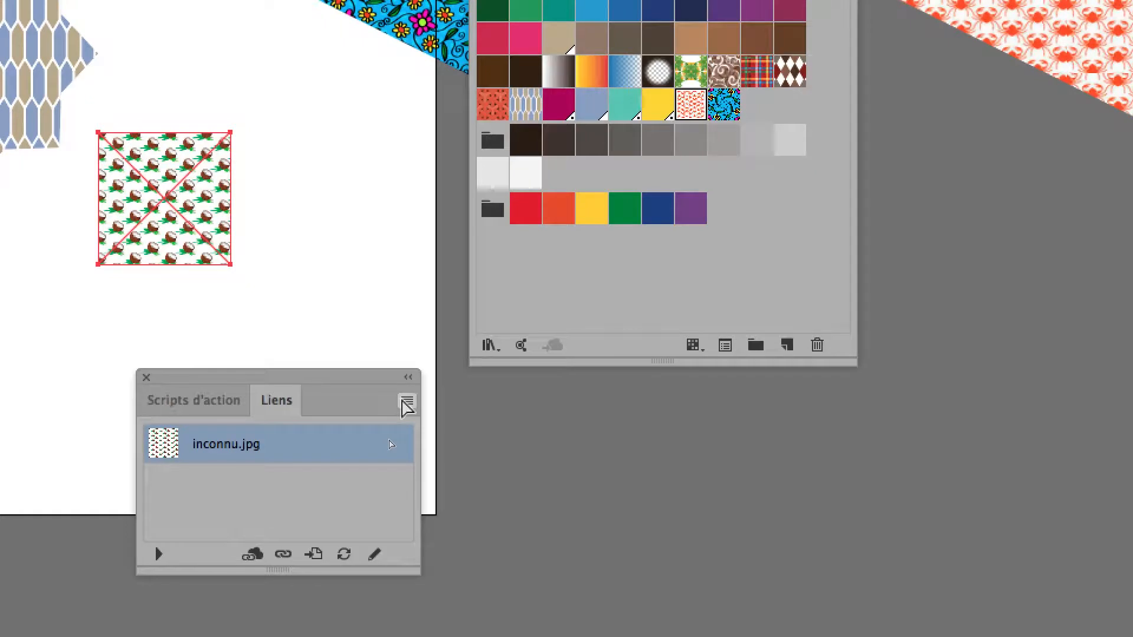
# Step: Look through the linked coconut image's link options, and undo the relink
pyautogui.click(406, 404)
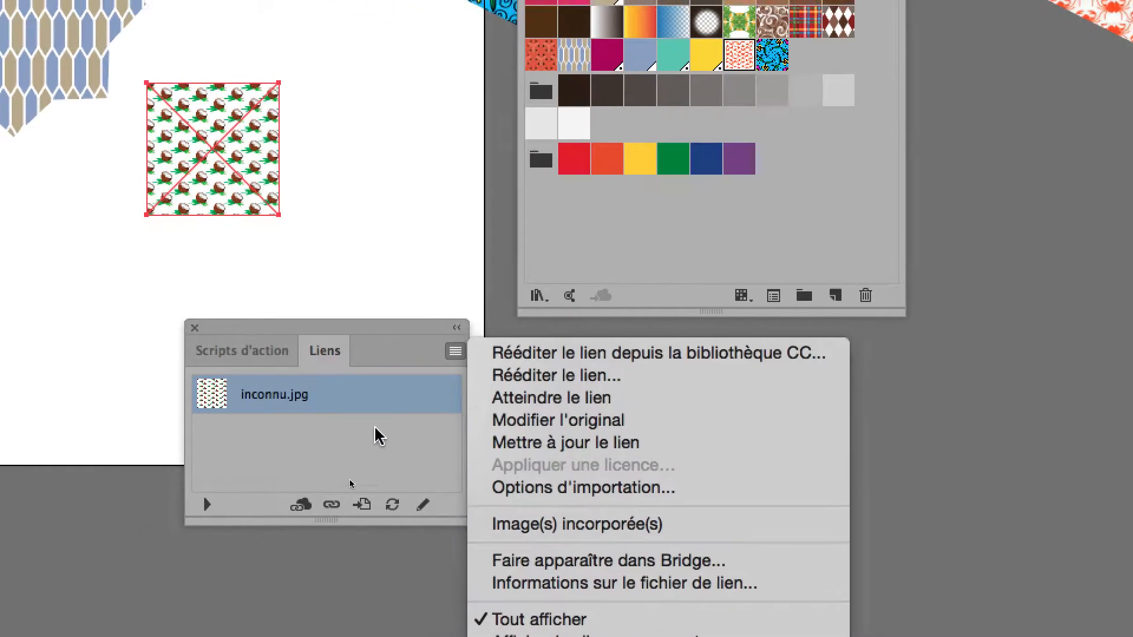
pyautogui.click(279, 413)
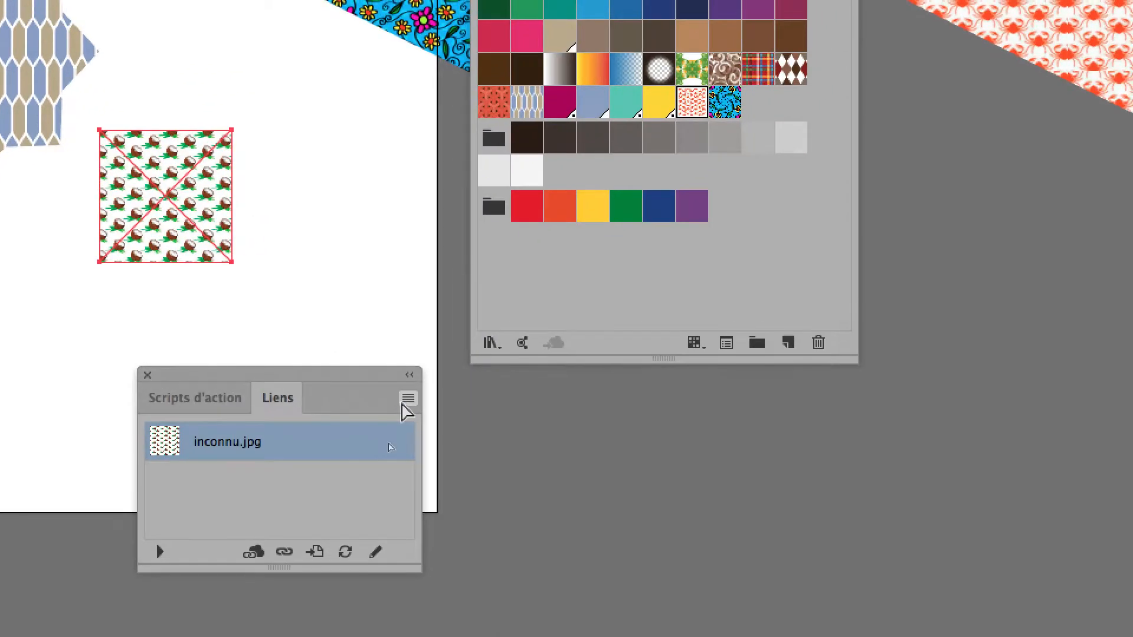
pyautogui.press('super+z')
# Step: Relink the flower image to inconnu.jpg with the Link option off so the coconut image is embedded
pyautogui.click(407, 401)
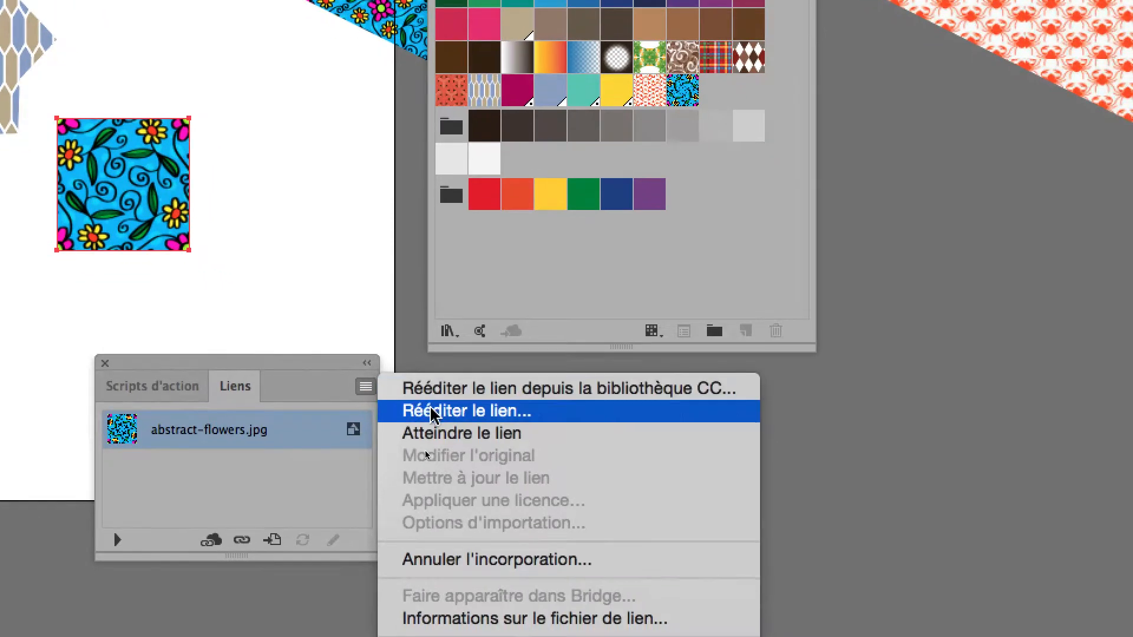
pyautogui.click(457, 425)
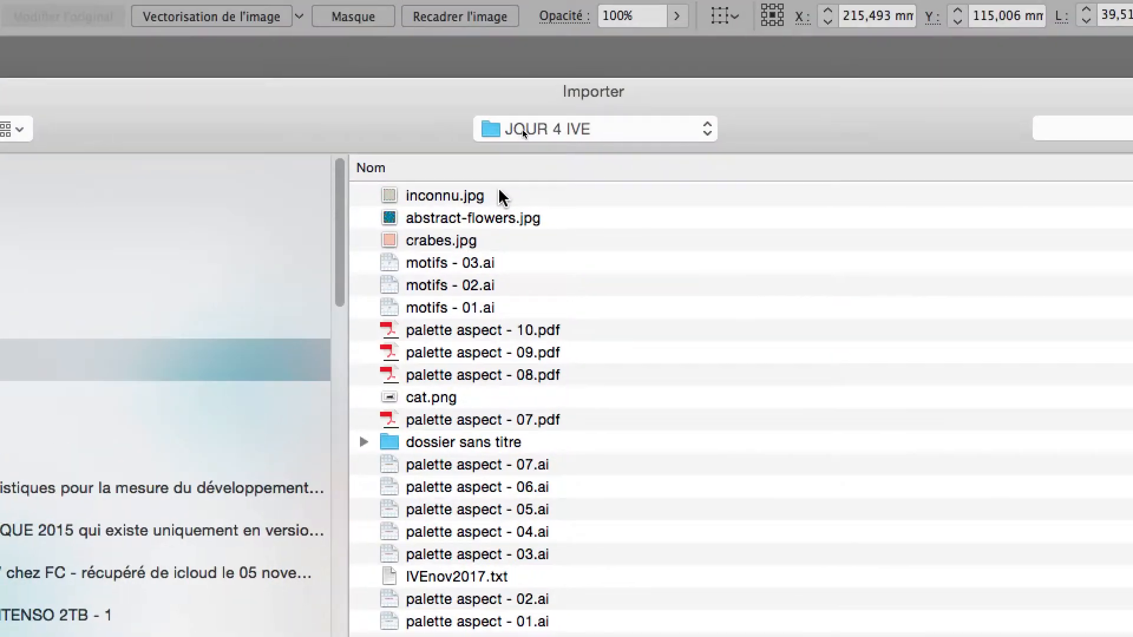
pyautogui.click(498, 190)
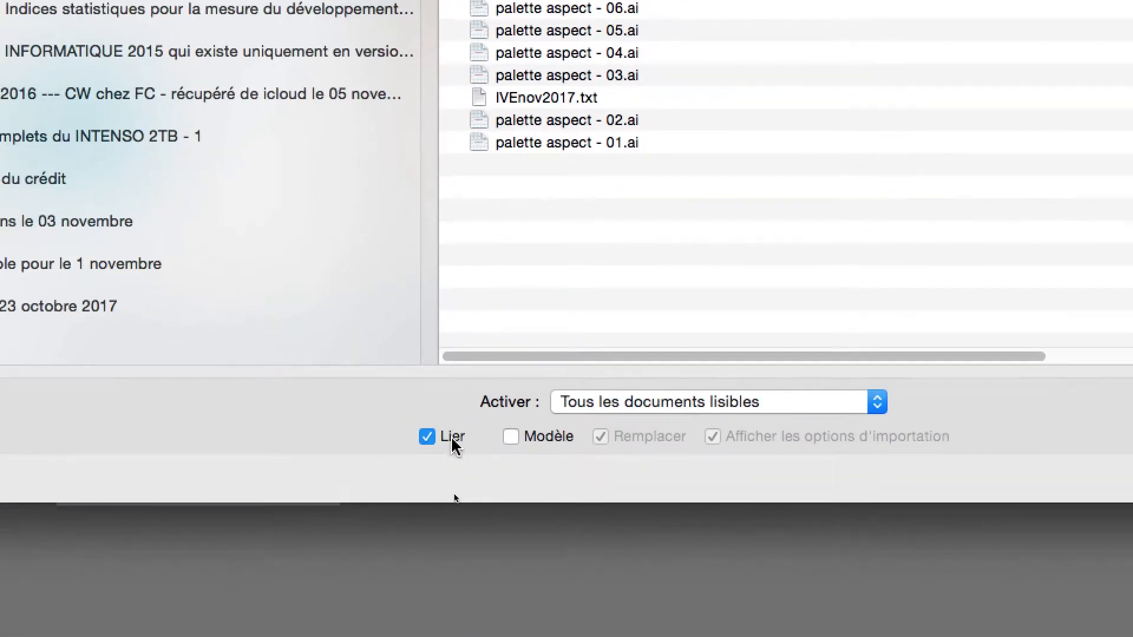
pyautogui.click(453, 438)
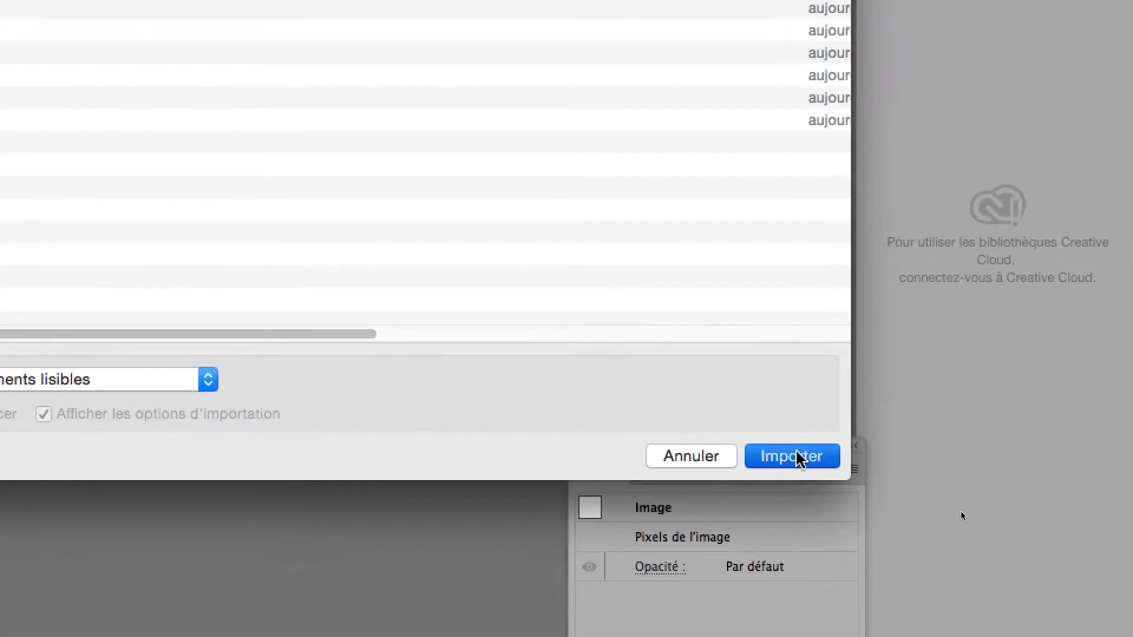
pyautogui.click(841, 479)
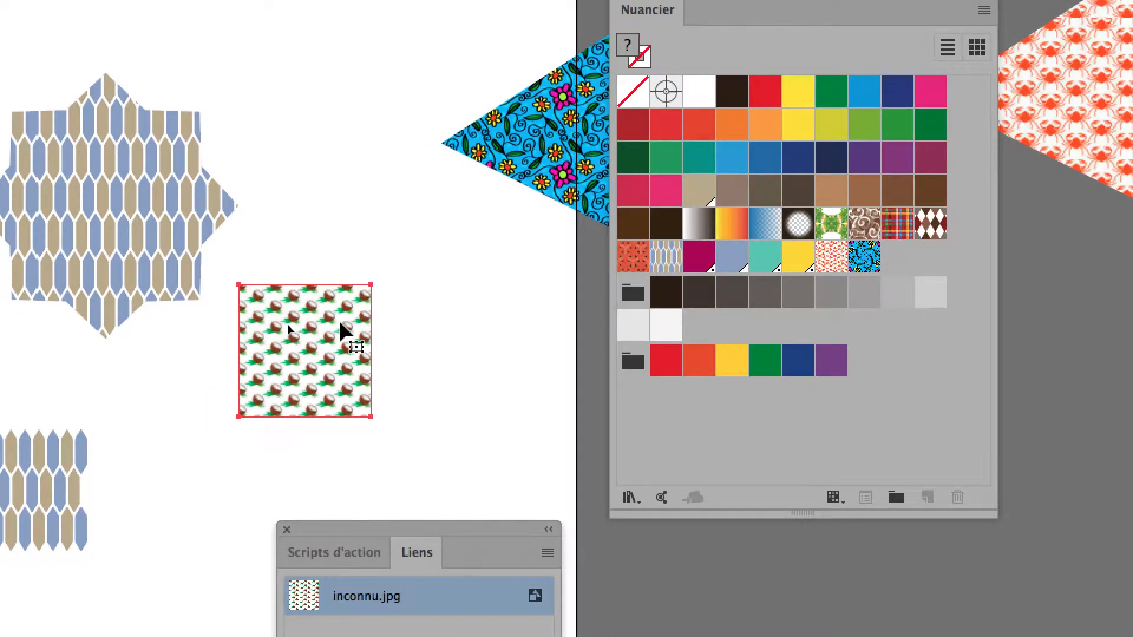
# Step: Replace the flower pattern swatch with the coconut image, and move the Swatches palette clear of the triangle it covers
pyautogui.moveTo(345, 332); pyautogui.dragTo(873, 279)
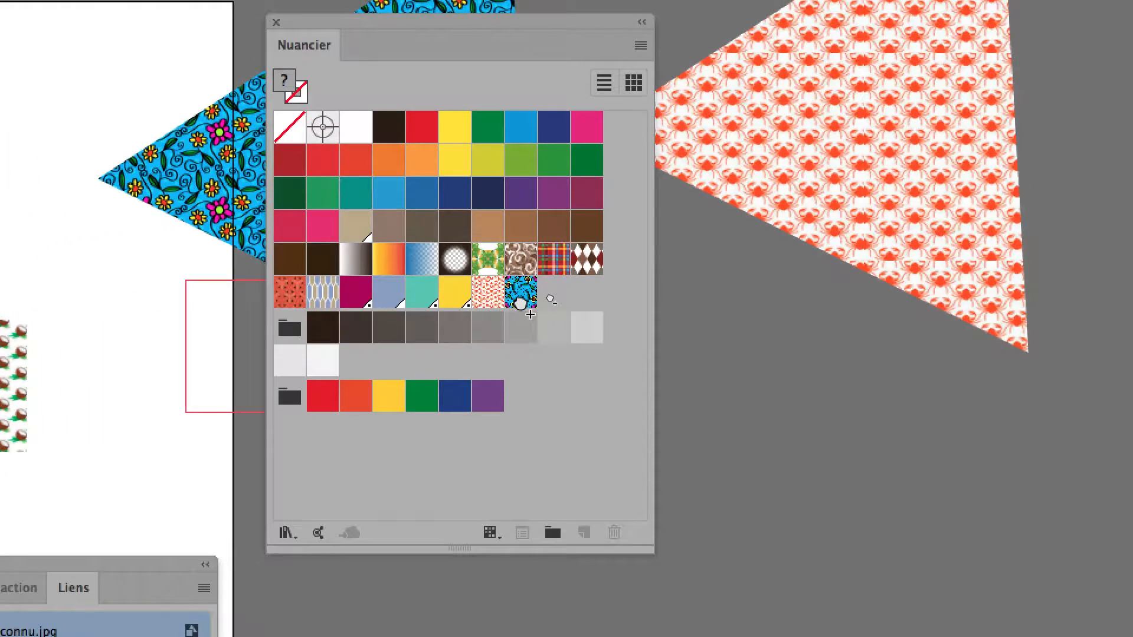
pyautogui.moveTo(530, 315); pyautogui.dragTo(521, 303)
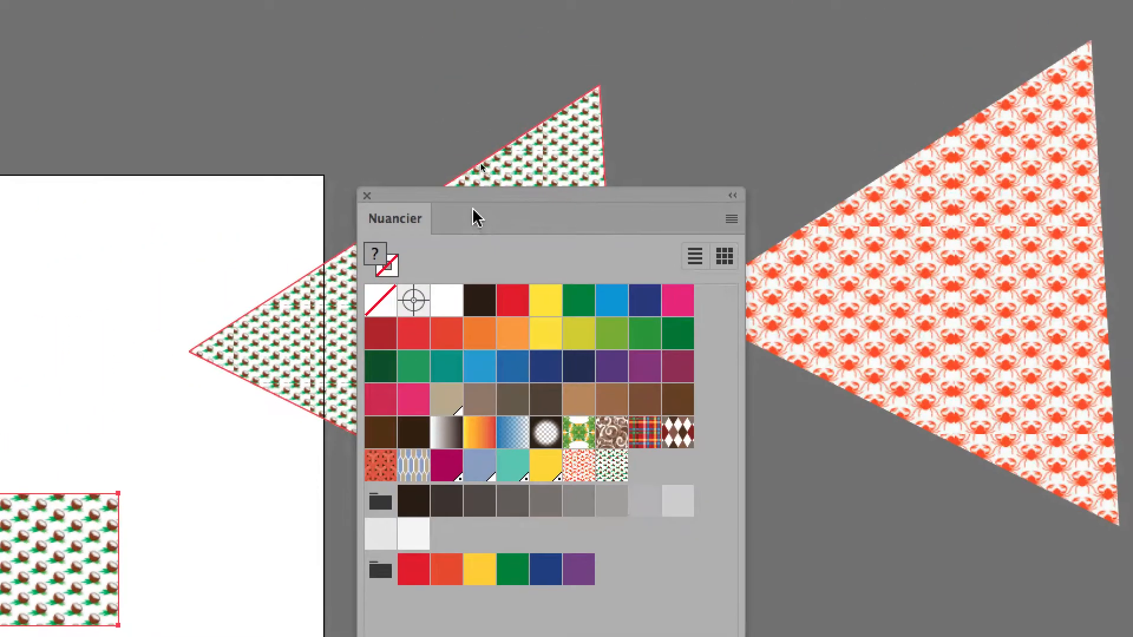
pyautogui.moveTo(466, 199); pyautogui.dragTo(894, 188)
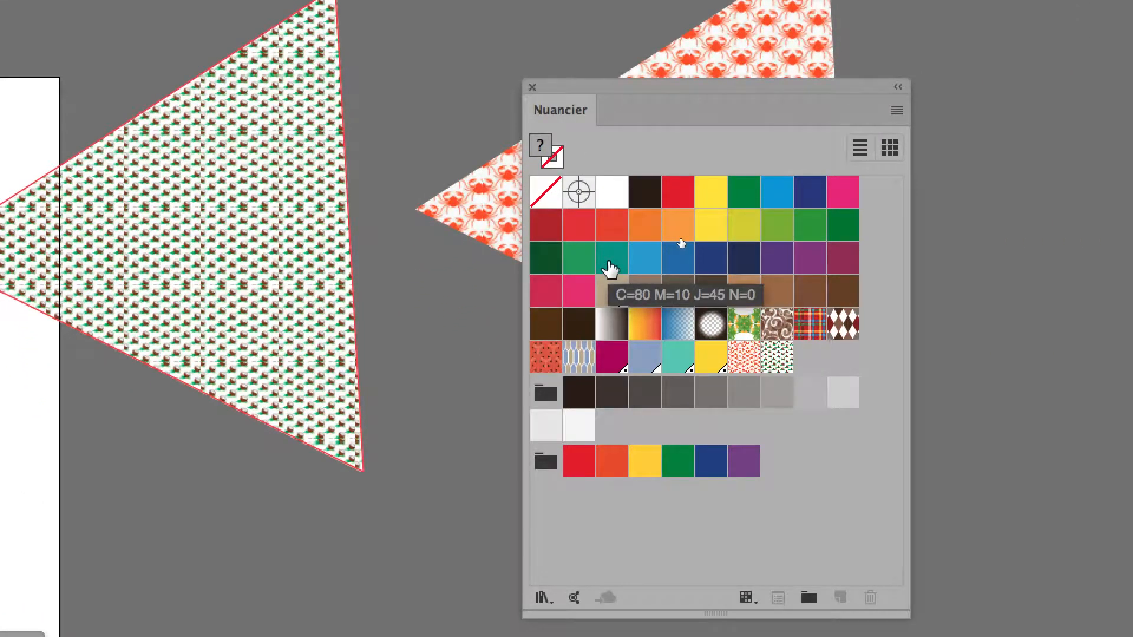
# Step: Examine the tile joins in the triangle's coconut pattern up close
pyautogui.scroll(2, 289, 250)
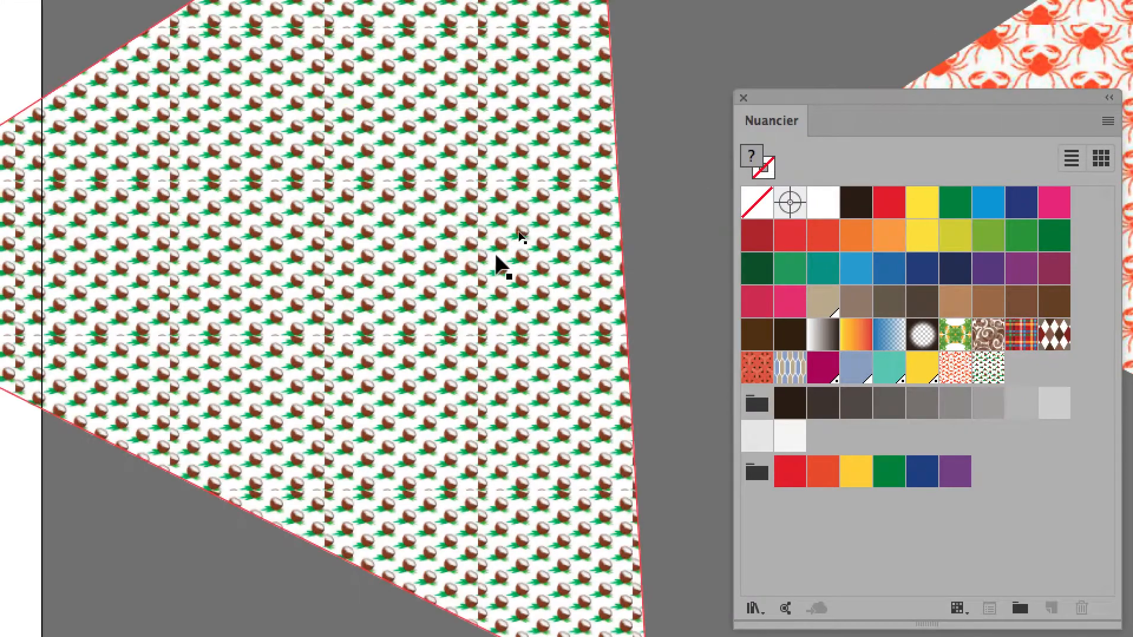
pyautogui.scroll(3, 496, 256)
pyautogui.scroll(-5, 498, 268)
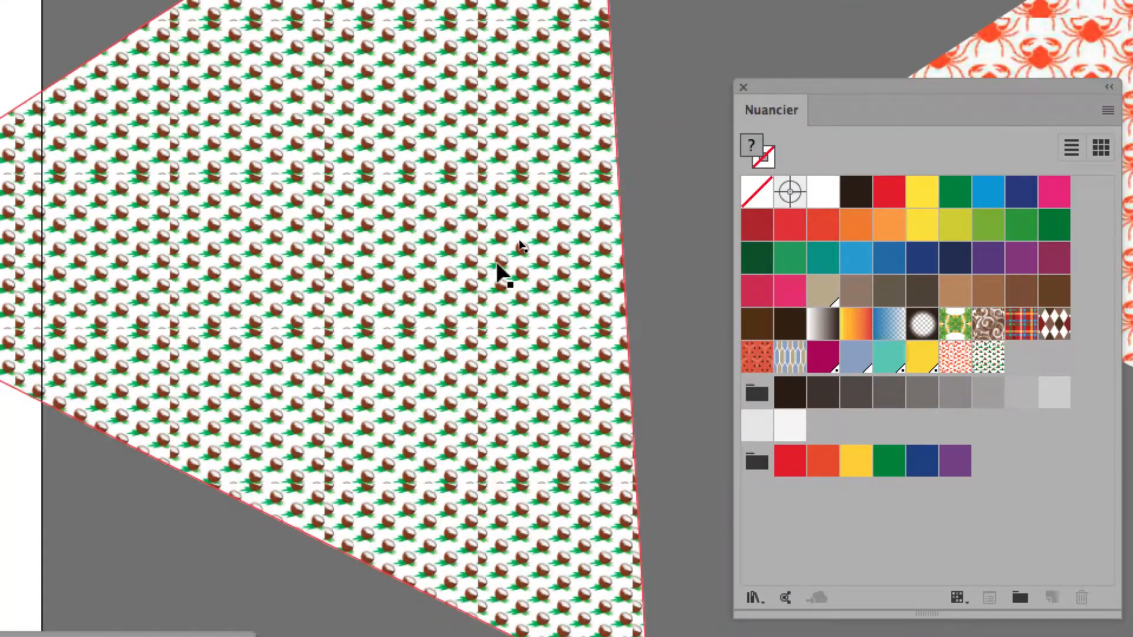
pyautogui.scroll(3, 497, 268)
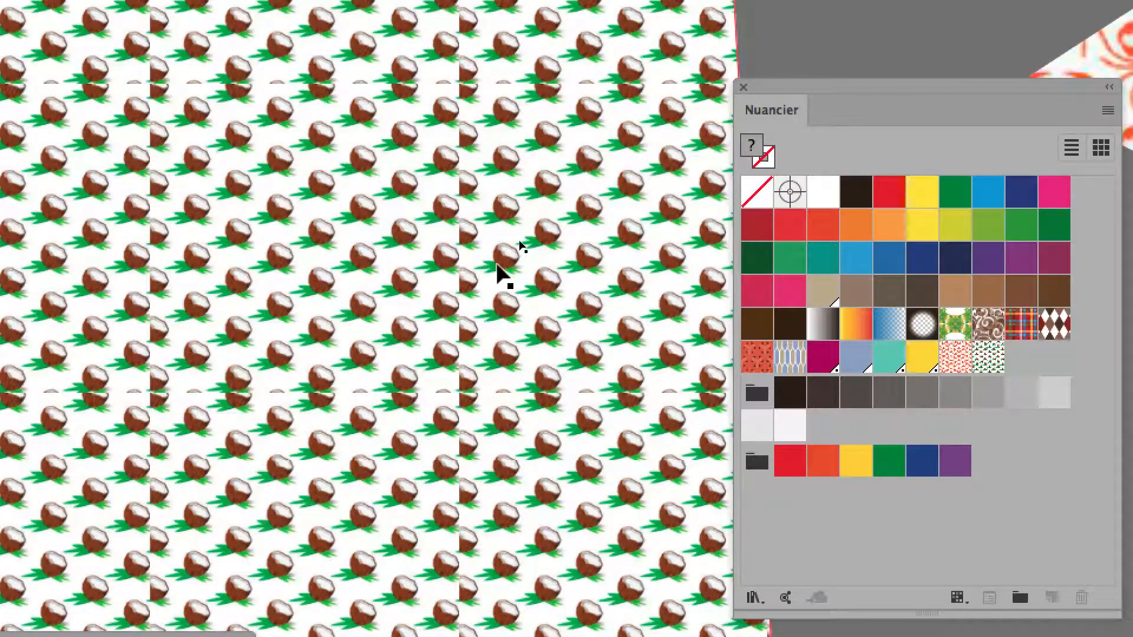
pyautogui.scroll(-3, 498, 269)
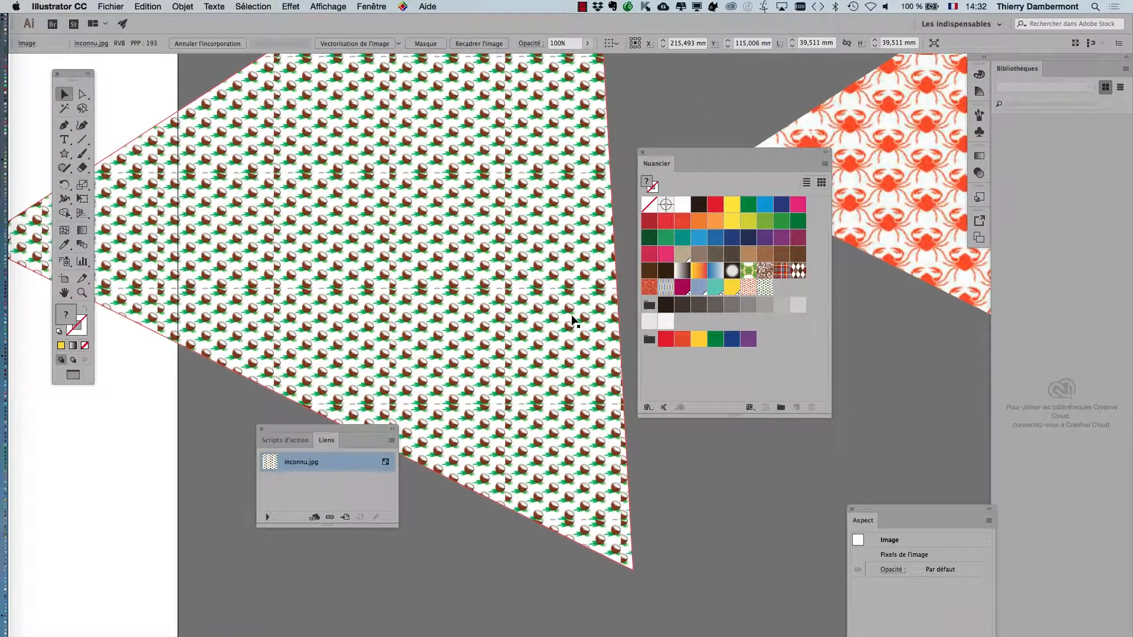
pyautogui.doubleClick(82, 184)
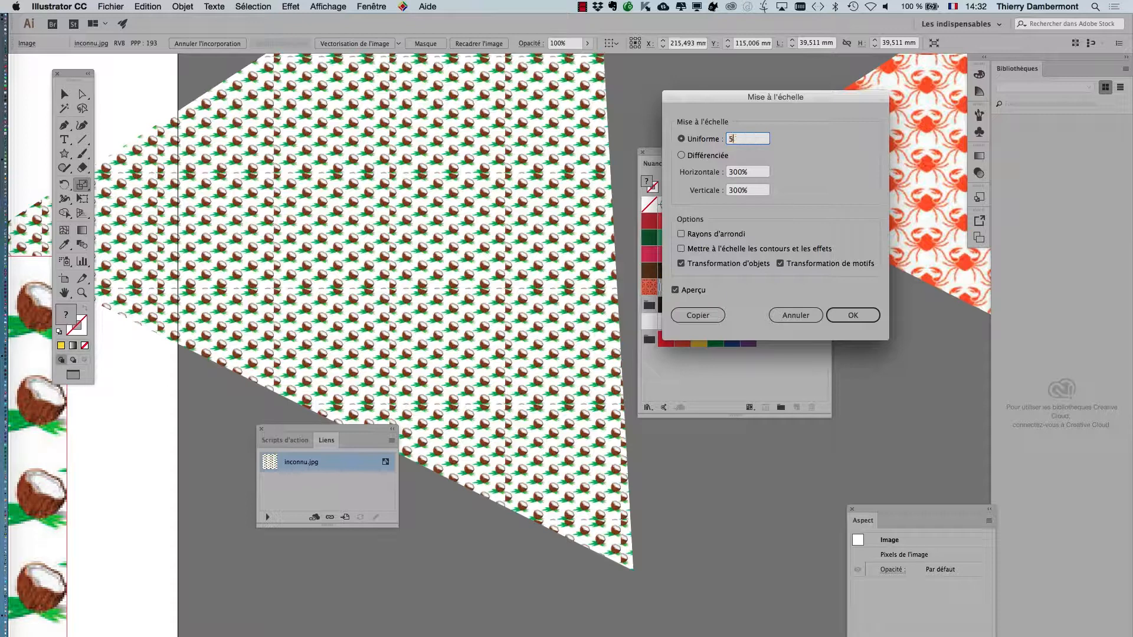
pyautogui.click(719, 265)
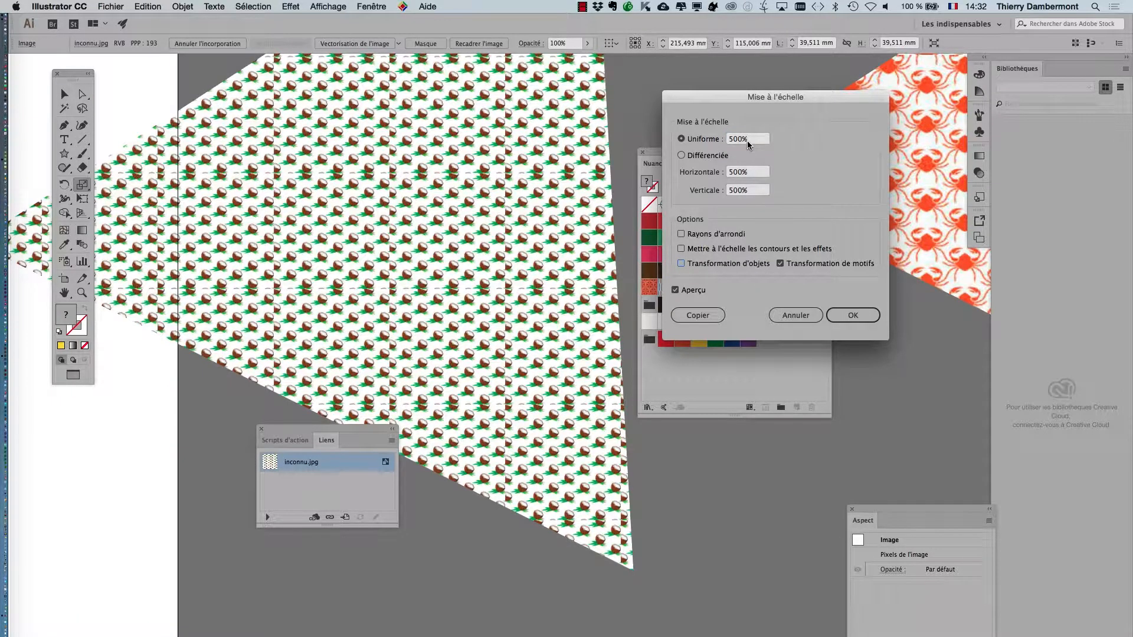
pyautogui.click(795, 315)
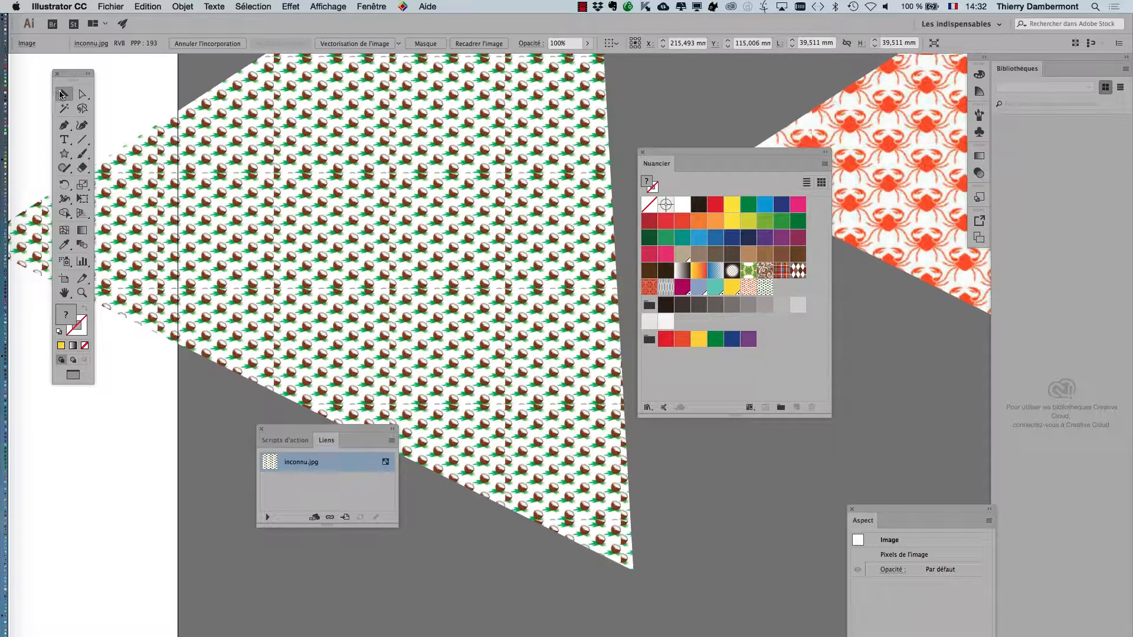
# Step: Scale only the coconut pattern inside its triangle uniformly to 200%, leaving object transformation off
pyautogui.click(199, 187)
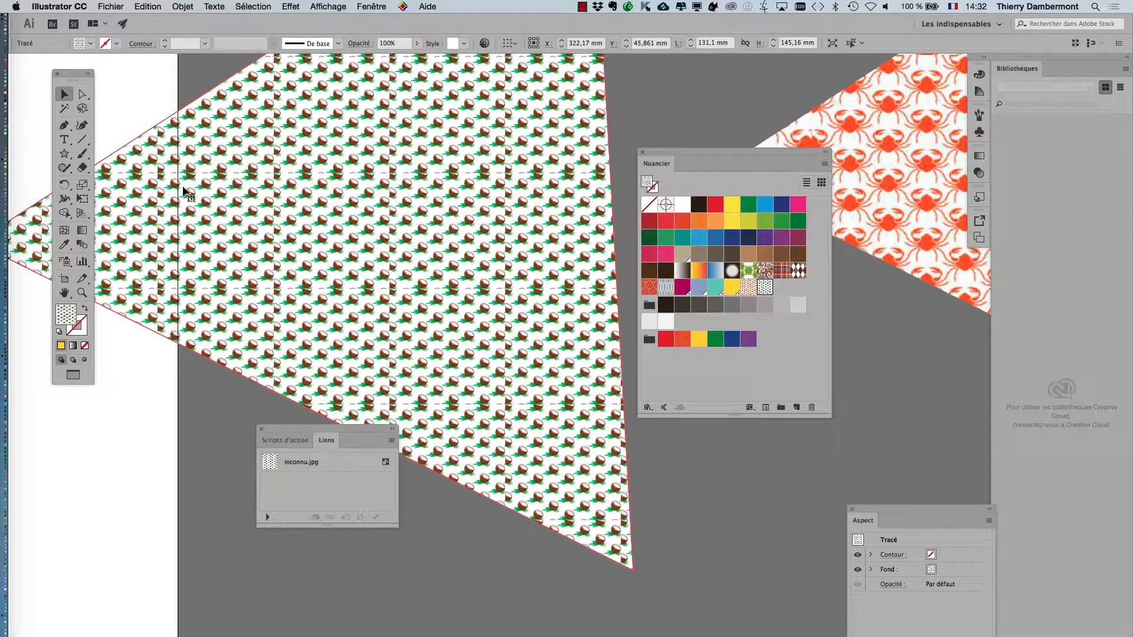
pyautogui.doubleClick(83, 188)
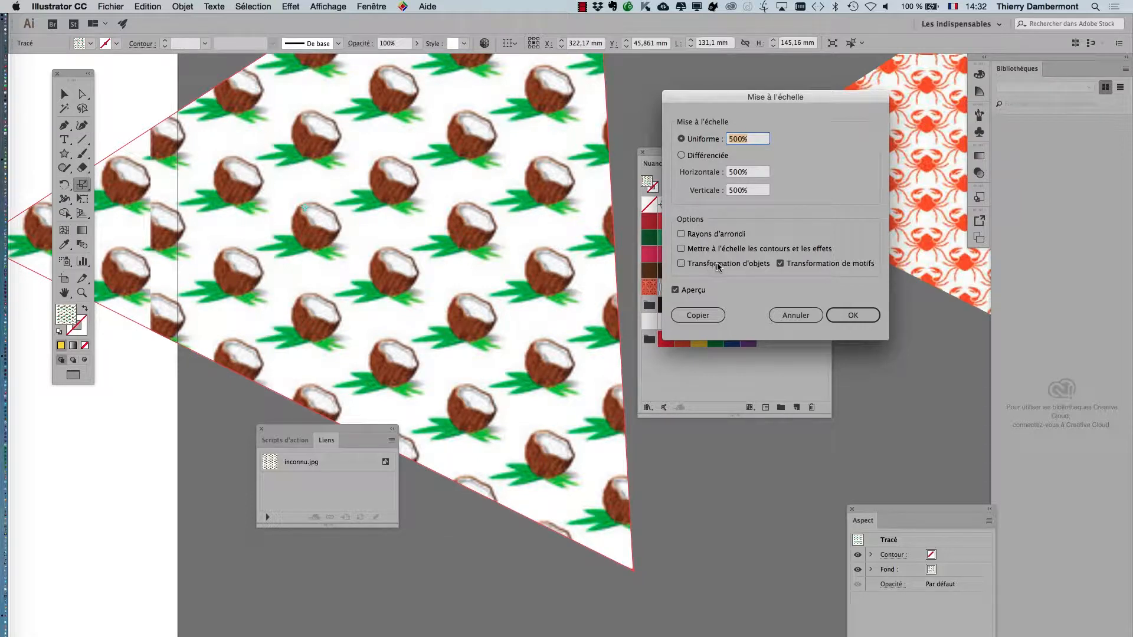
pyautogui.write('200')
pyautogui.press('Tab')
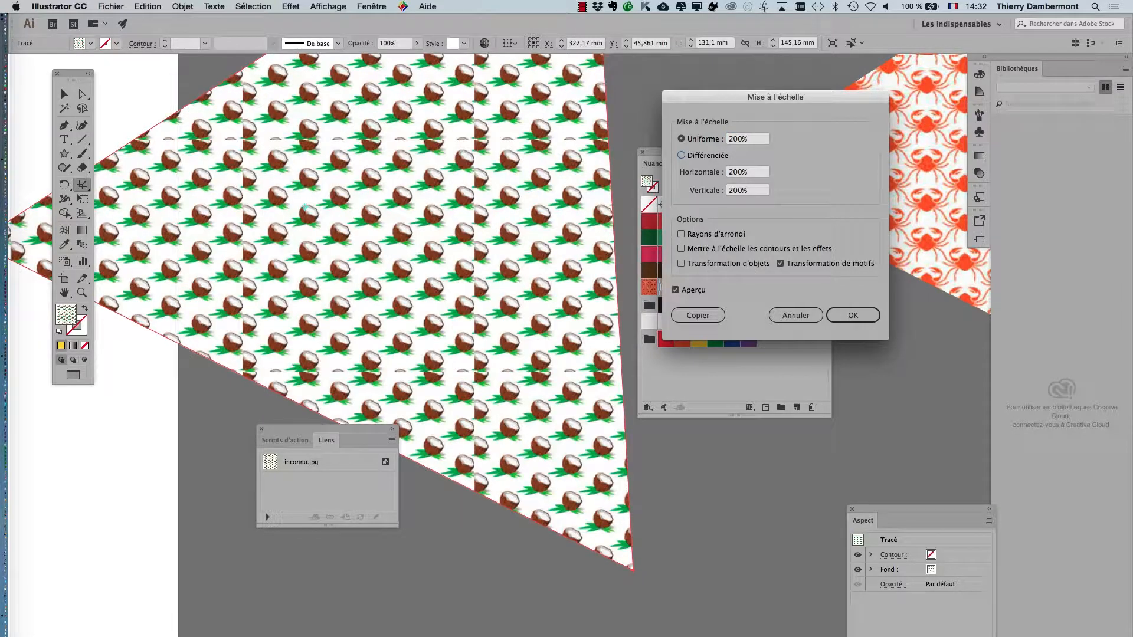
pyautogui.click(851, 315)
# Step: Switch to Firefox, enlarge the coconut image to 240% to examine how its edges would tile, and return to Illustrator
pyautogui.press('super+Tab')
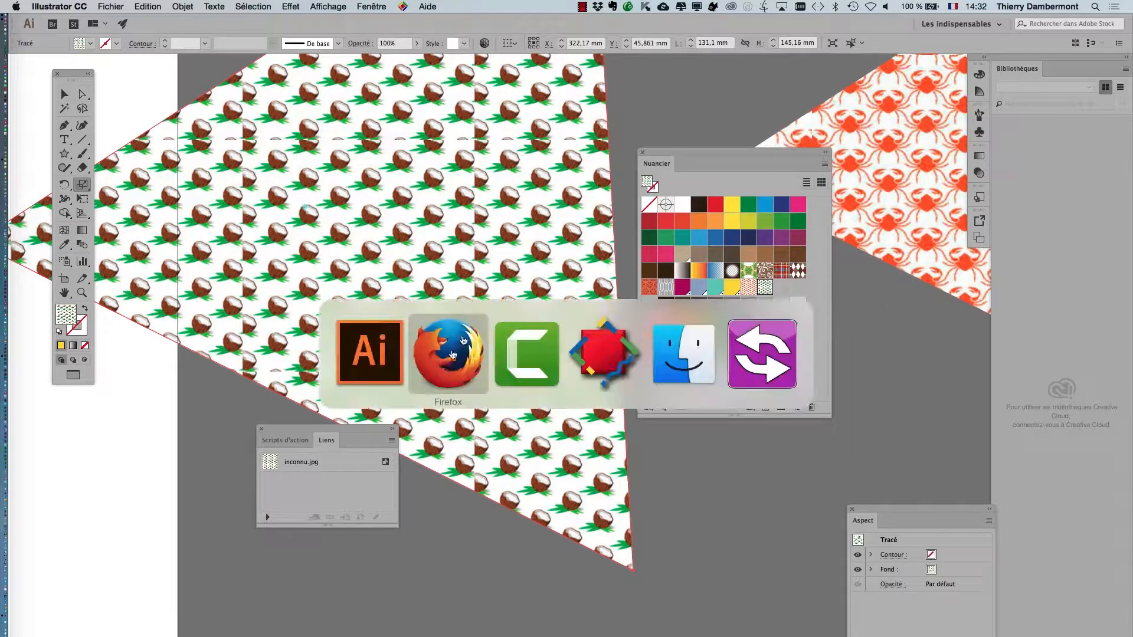
pyautogui.click(438, 375)
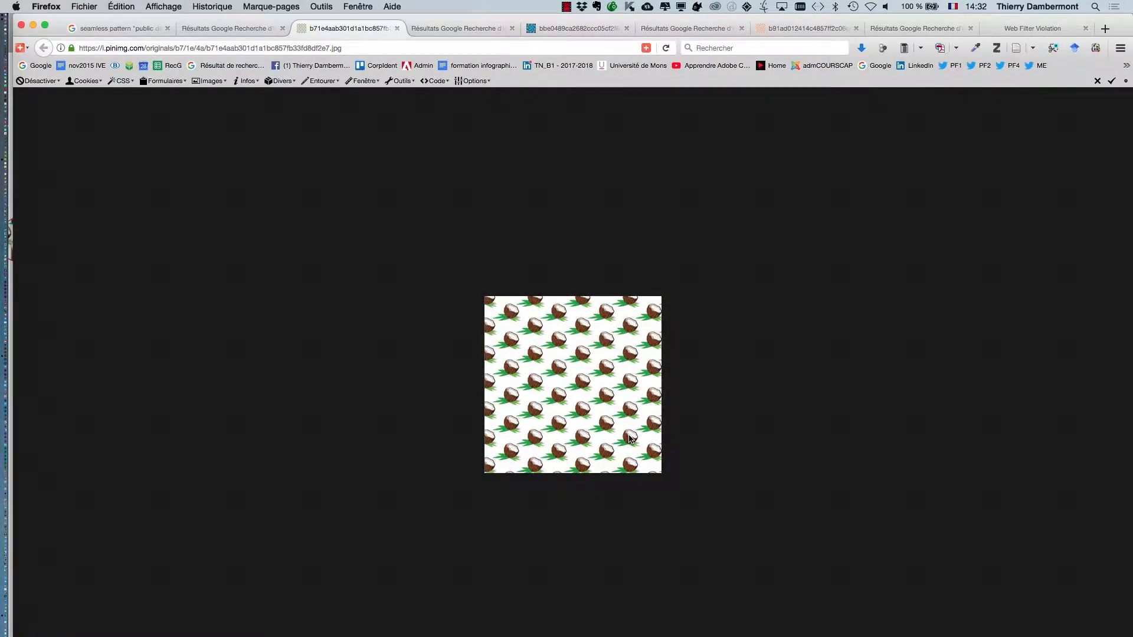
pyautogui.press('super+plus')
pyautogui.press('super+plus')
pyautogui.press('super+plus')
pyautogui.press('super+plus')
pyautogui.press('super+plus')
pyautogui.press('super+plus')
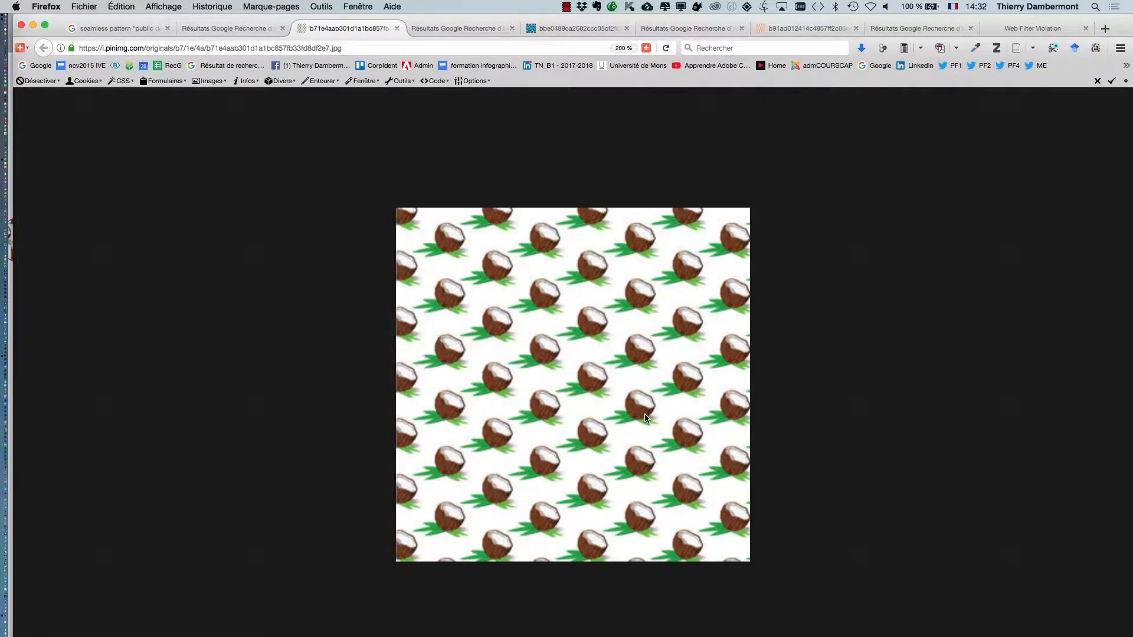
pyautogui.press('super+plus')
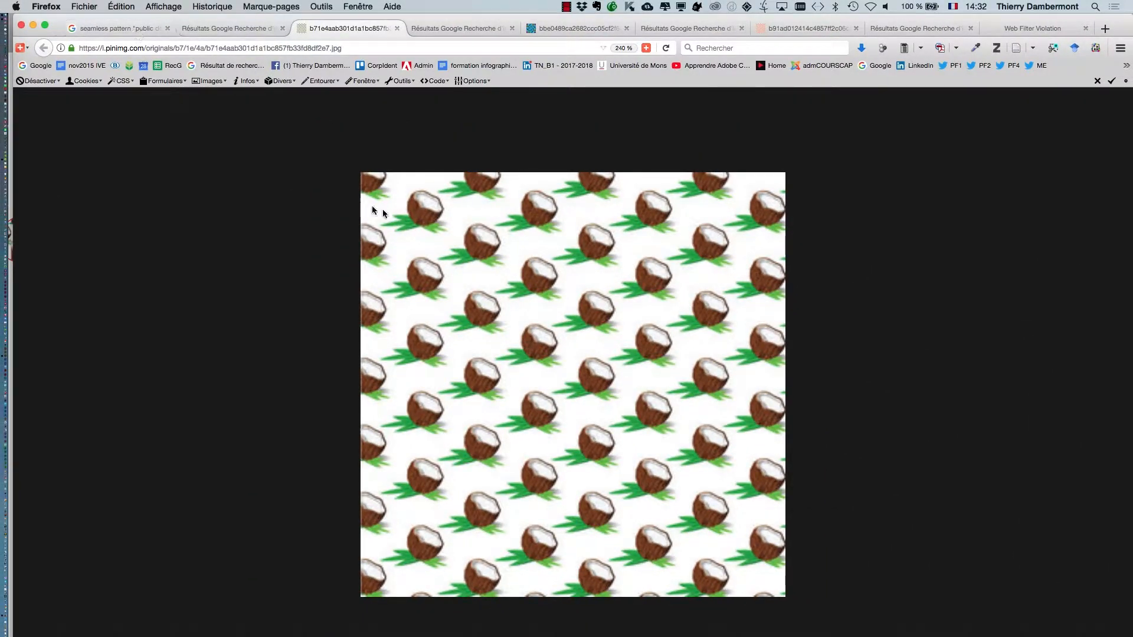
pyautogui.press('super+Tab')
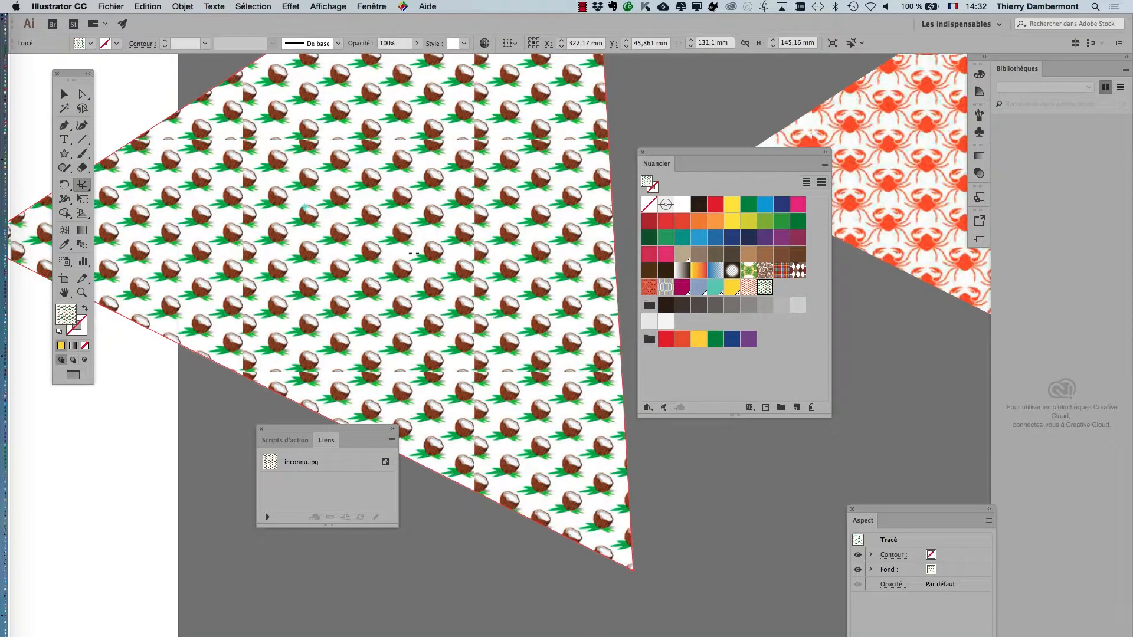